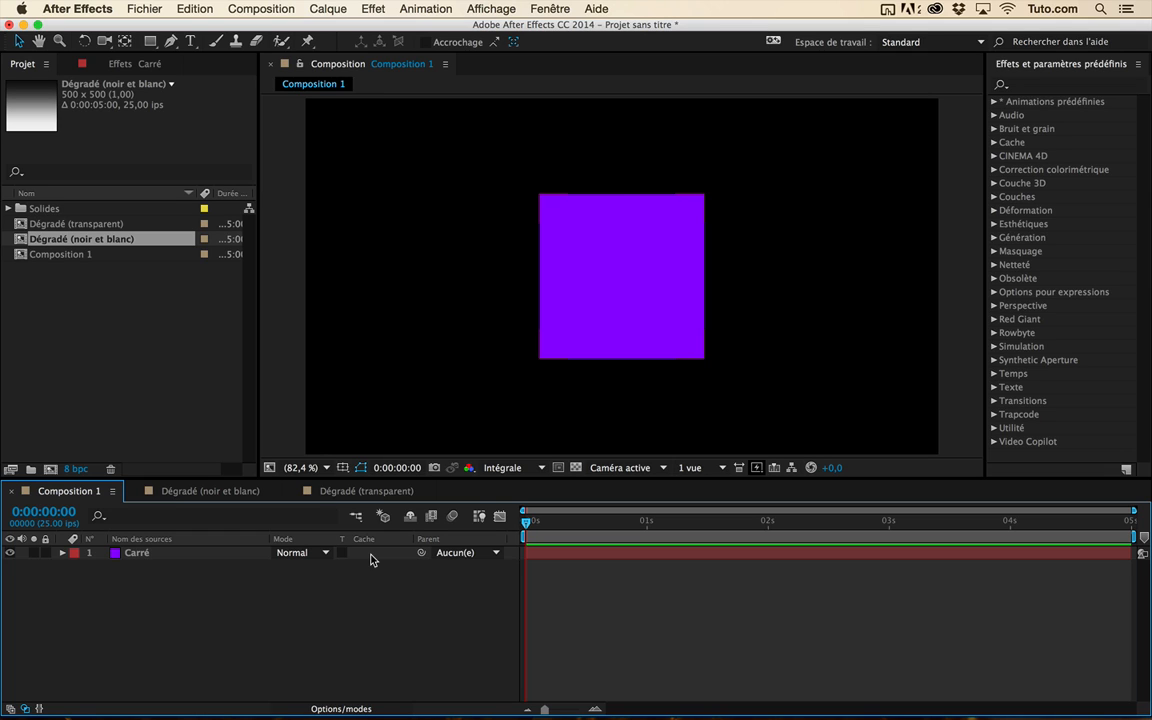
Examine the blending mode and parent options of the Carré layer without changing them.
{"action": "left_click", "coordinate": [199, 561]}
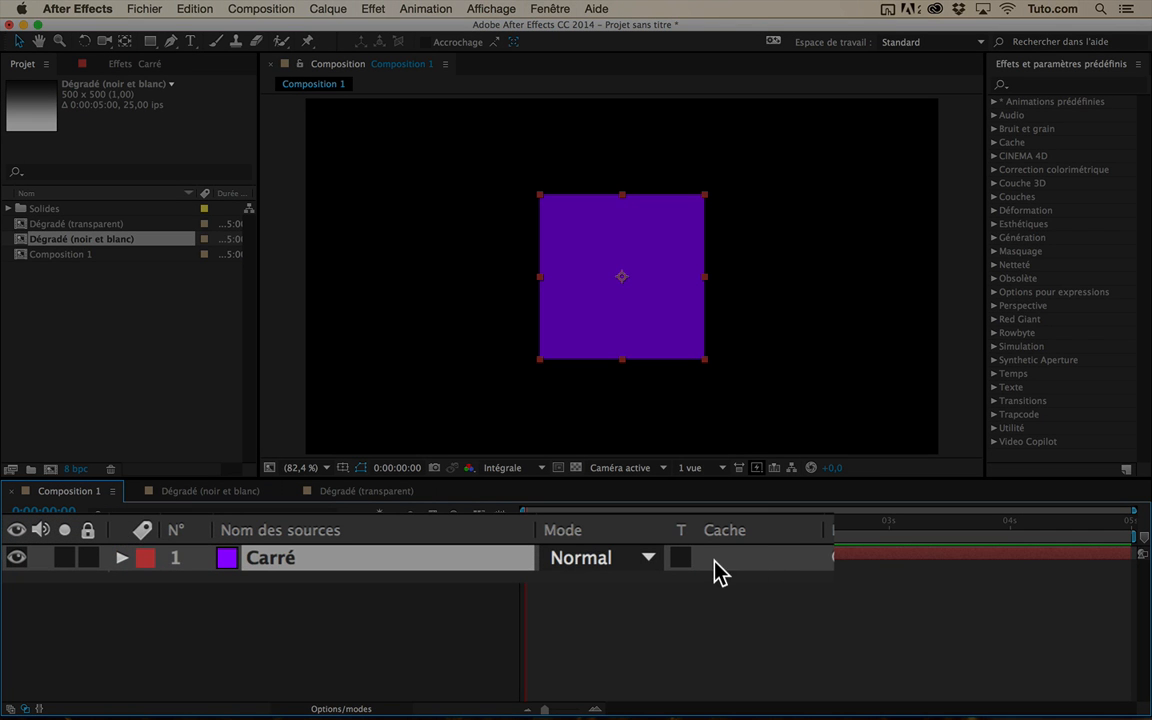
{"action": "left_click", "coordinate": [734, 556]}
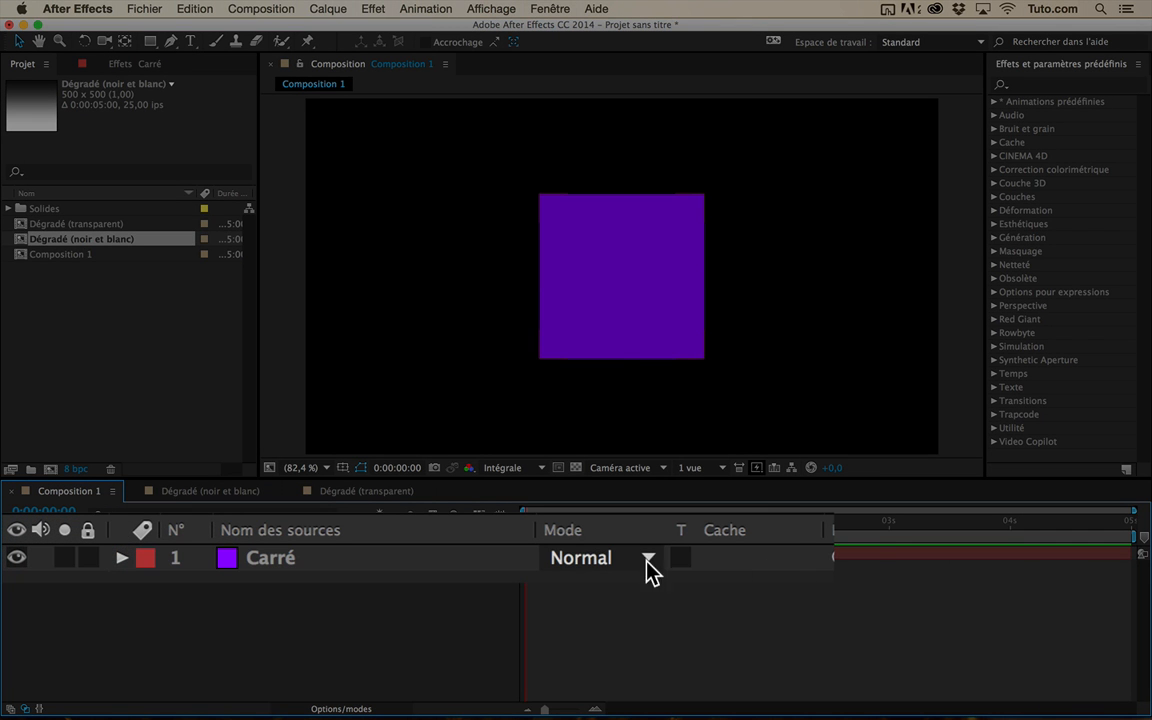
{"action": "left_click", "coordinate": [390, 560]}
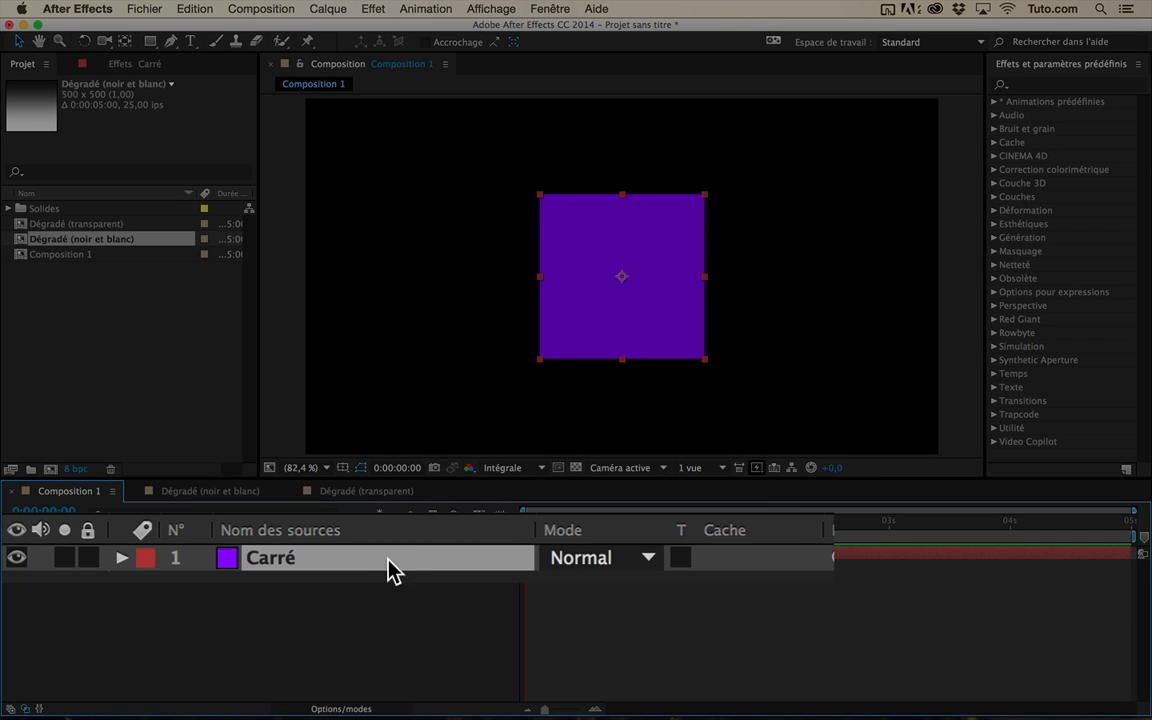
{"action": "left_click", "coordinate": [771, 563]}
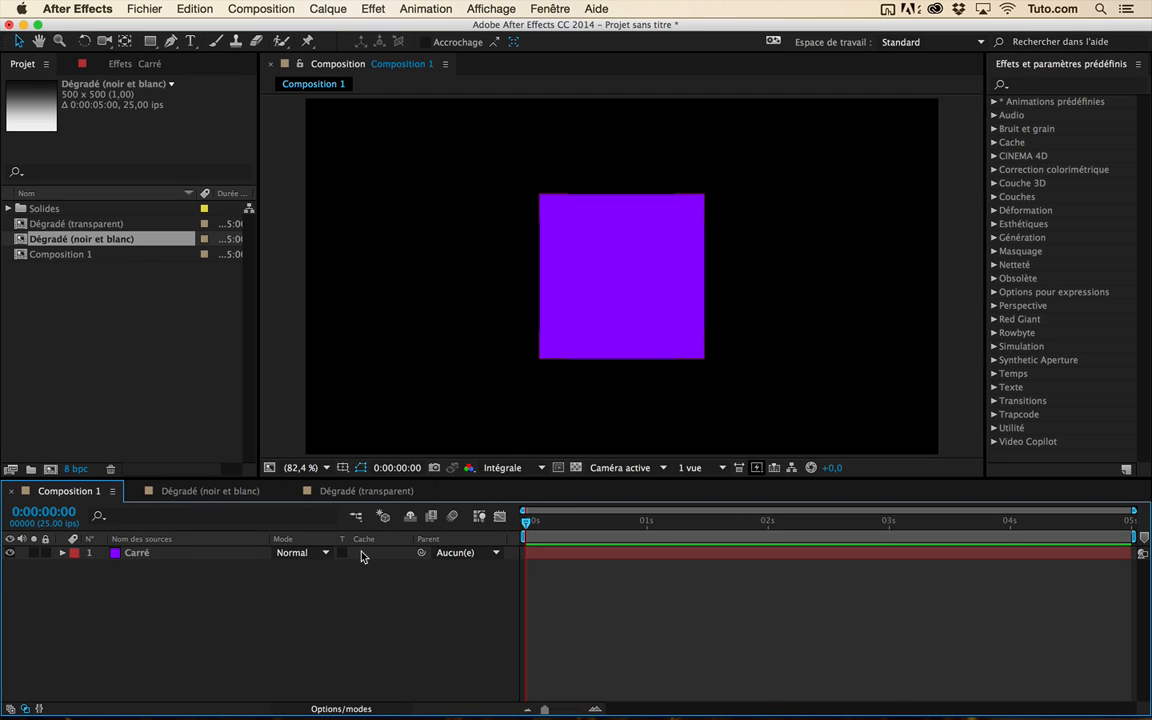
{"action": "left_click", "coordinate": [300, 553]}
{"action": "key", "text": "Escape"}
{"action": "left_click", "coordinate": [465, 553]}
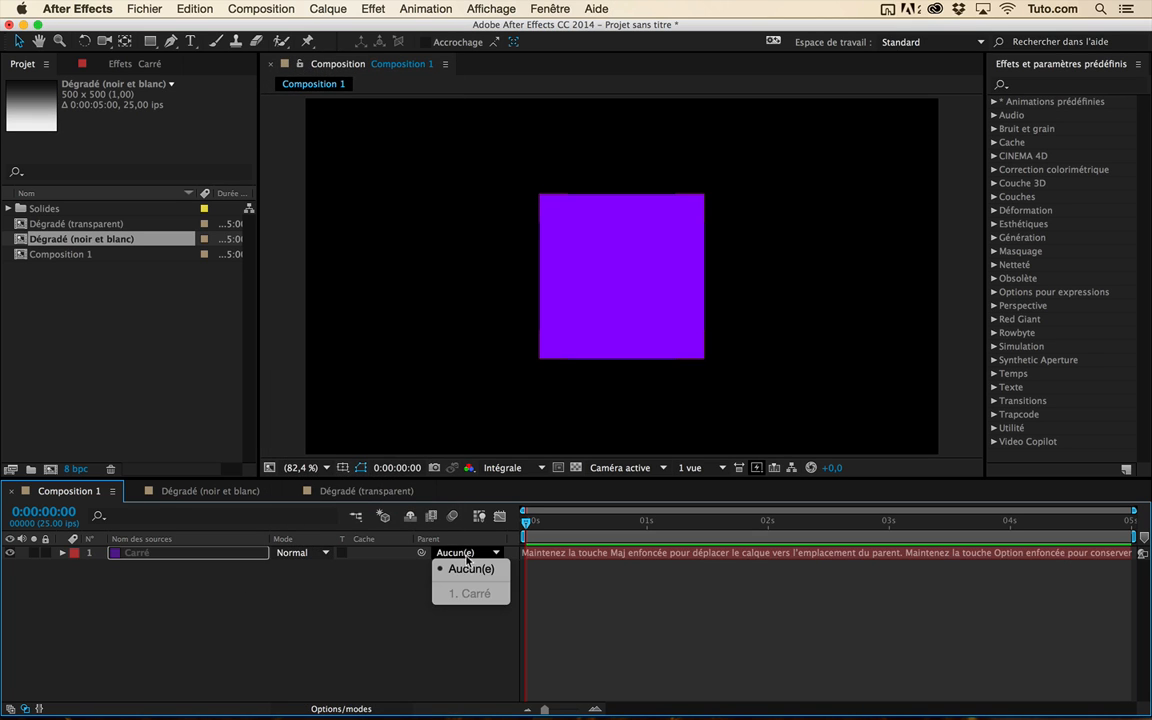
{"action": "key", "text": "Escape"}
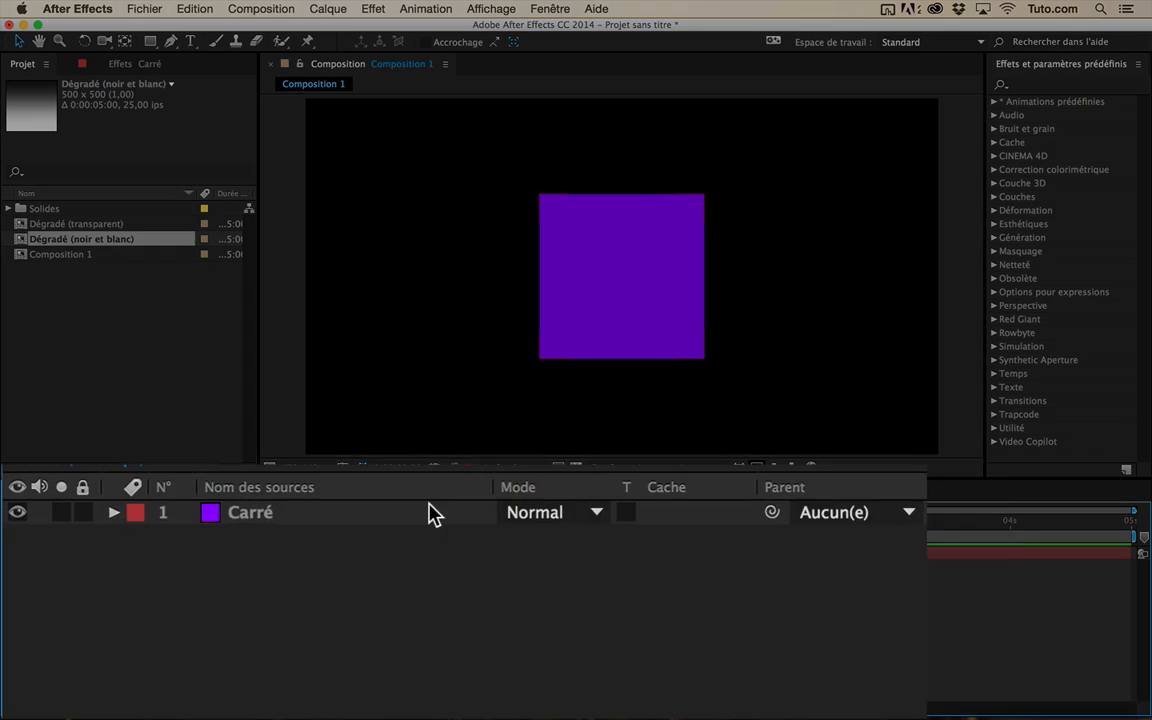
Duplicate the Carré layer and inspect the track matte options offered for the lower copy.
{"action": "left_click", "coordinate": [414, 505]}
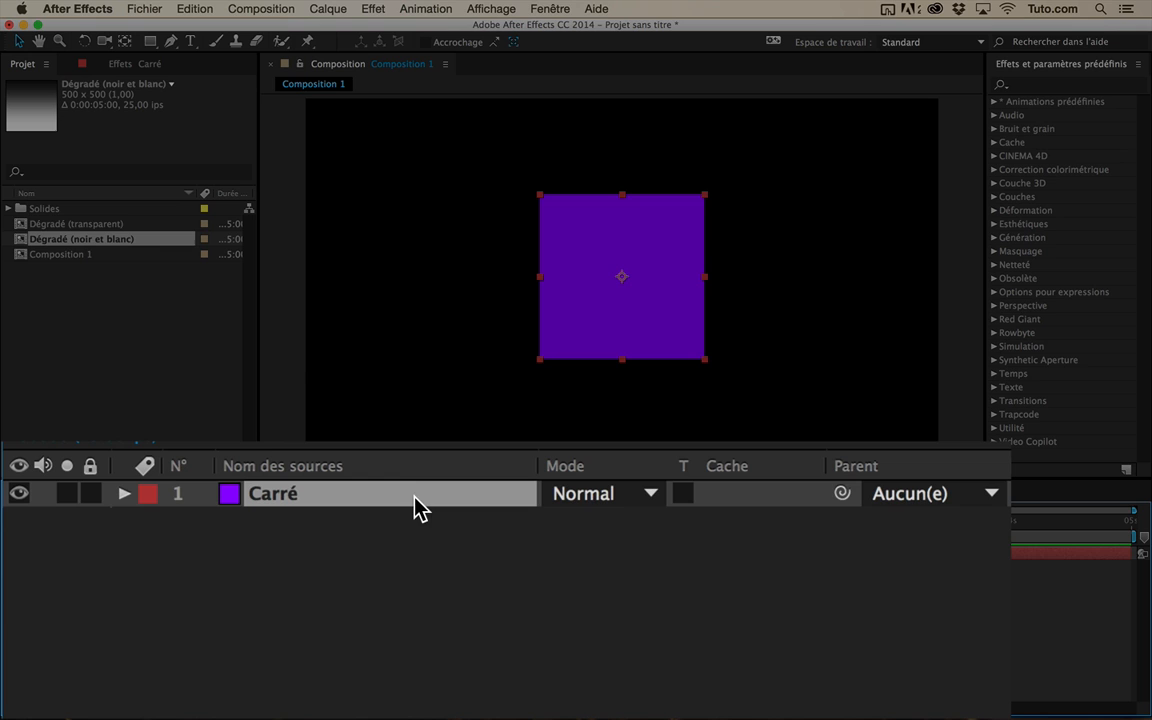
{"action": "key", "text": "super+d"}
{"action": "left_click", "coordinate": [540, 584]}
{"action": "left_click", "coordinate": [458, 524]}
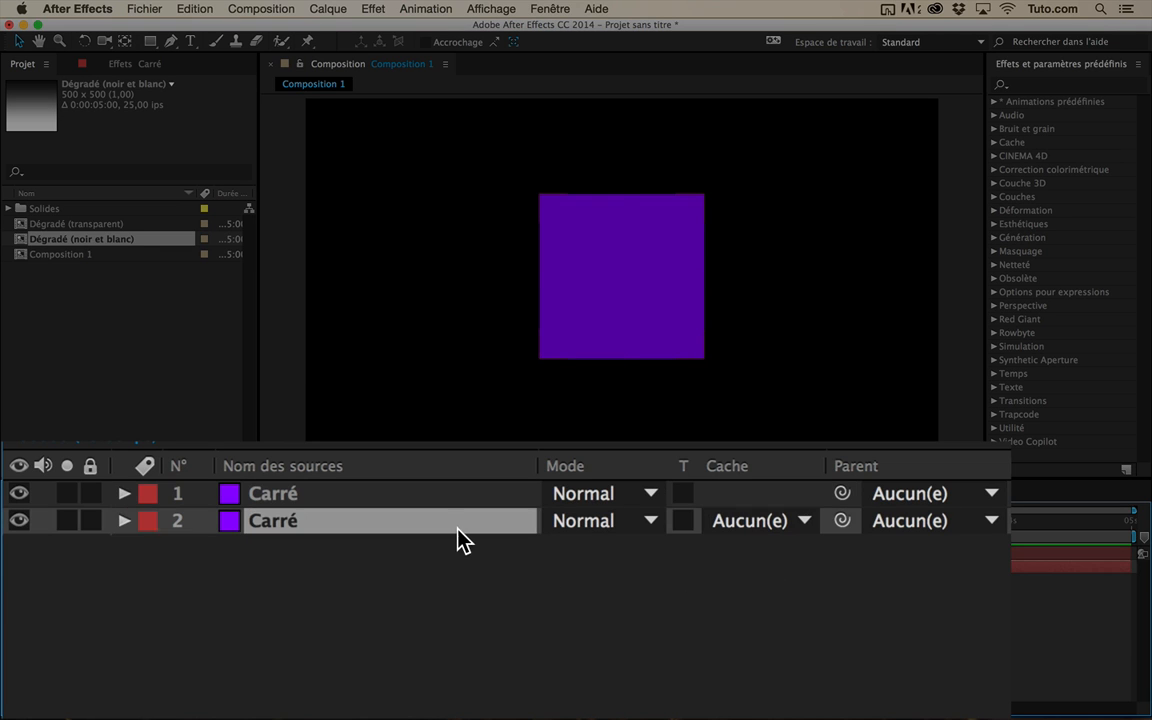
{"action": "left_click", "coordinate": [779, 530]}
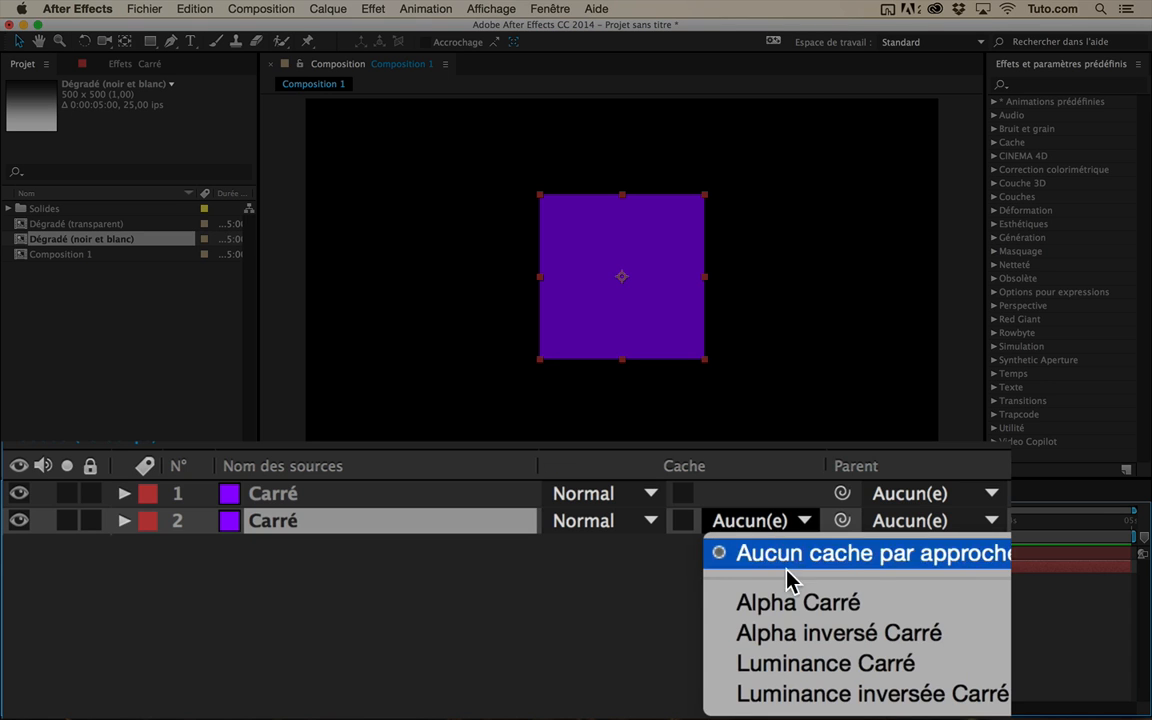
{"action": "left_click", "coordinate": [755, 557]}
{"action": "left_click", "coordinate": [760, 524]}
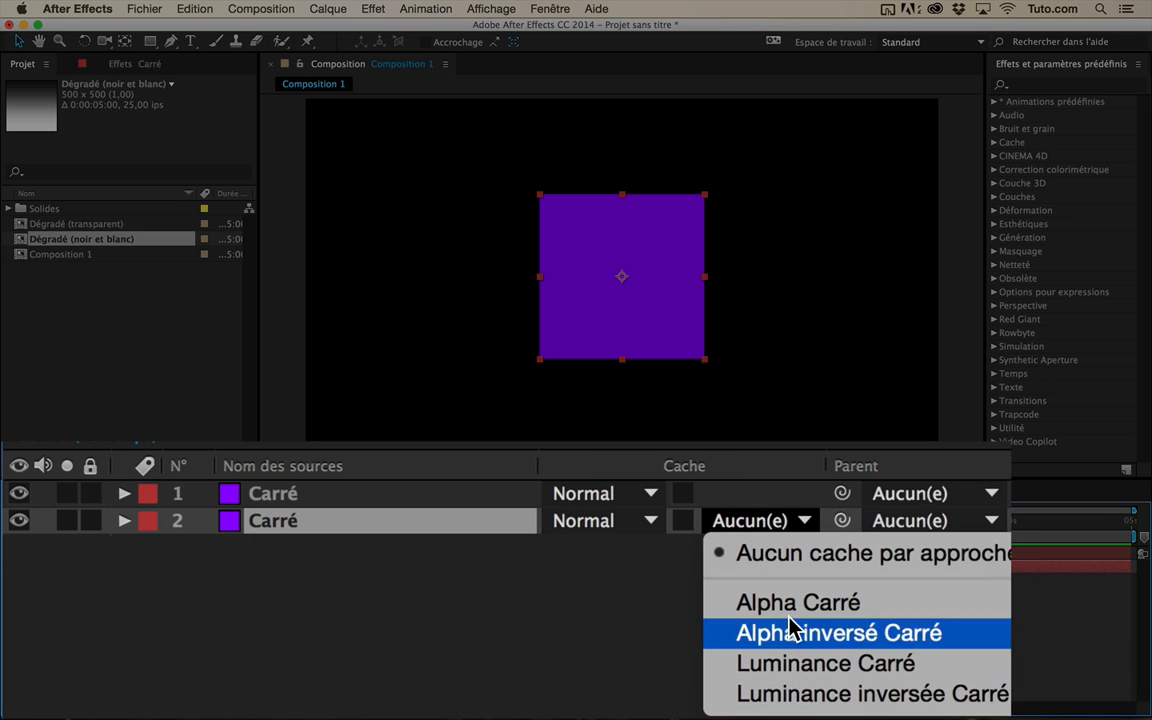
{"action": "left_click", "coordinate": [635, 655]}
Delete the upper Carré duplicate.
{"action": "left_click", "coordinate": [398, 494]}
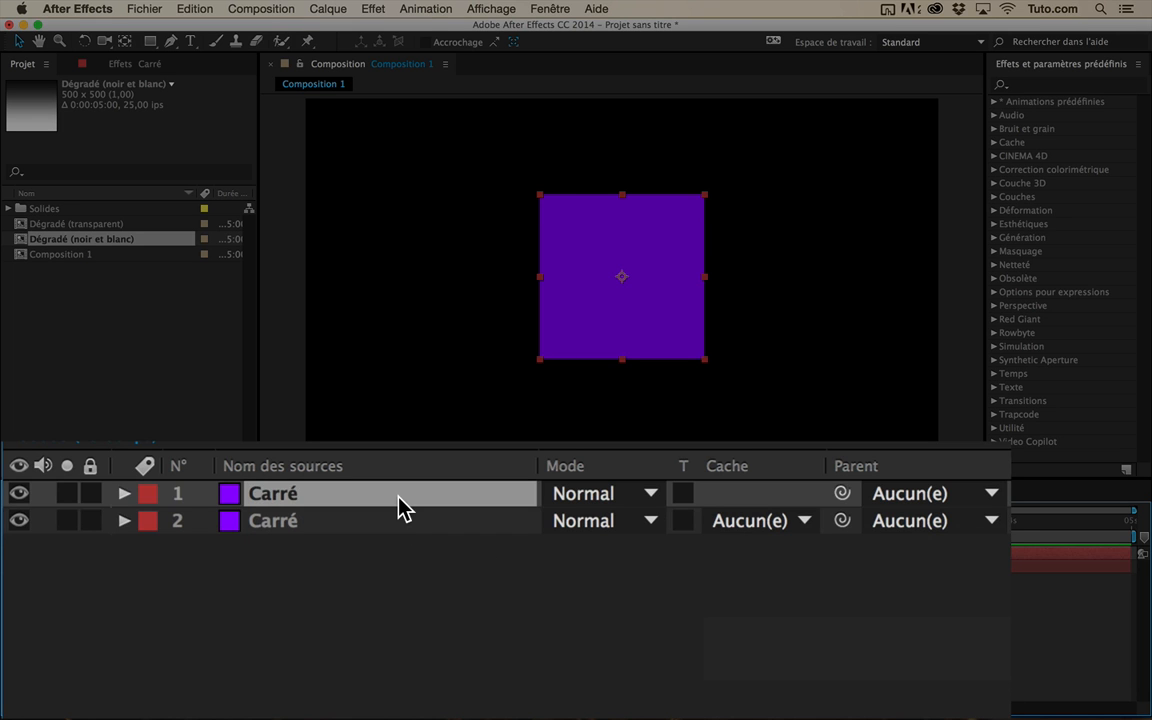
{"action": "key", "text": "Delete"}
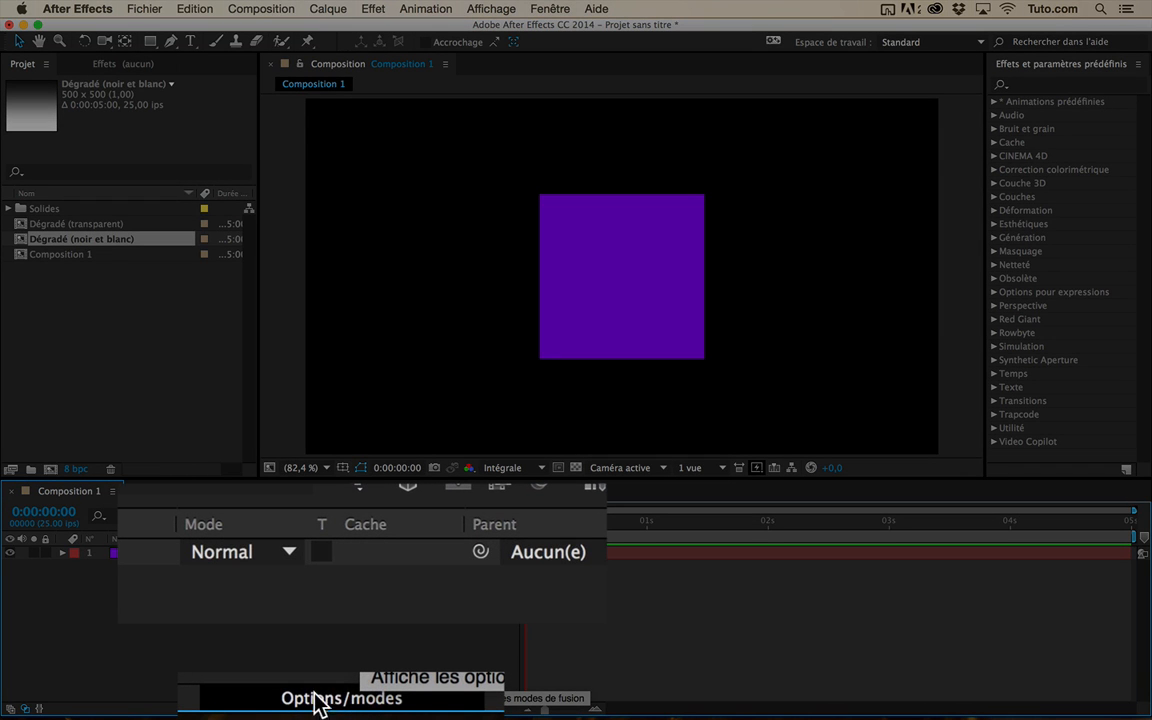
View the layer switches columns in the timeline, then return to the mode and track matte columns.
{"action": "left_click", "coordinate": [357, 698]}
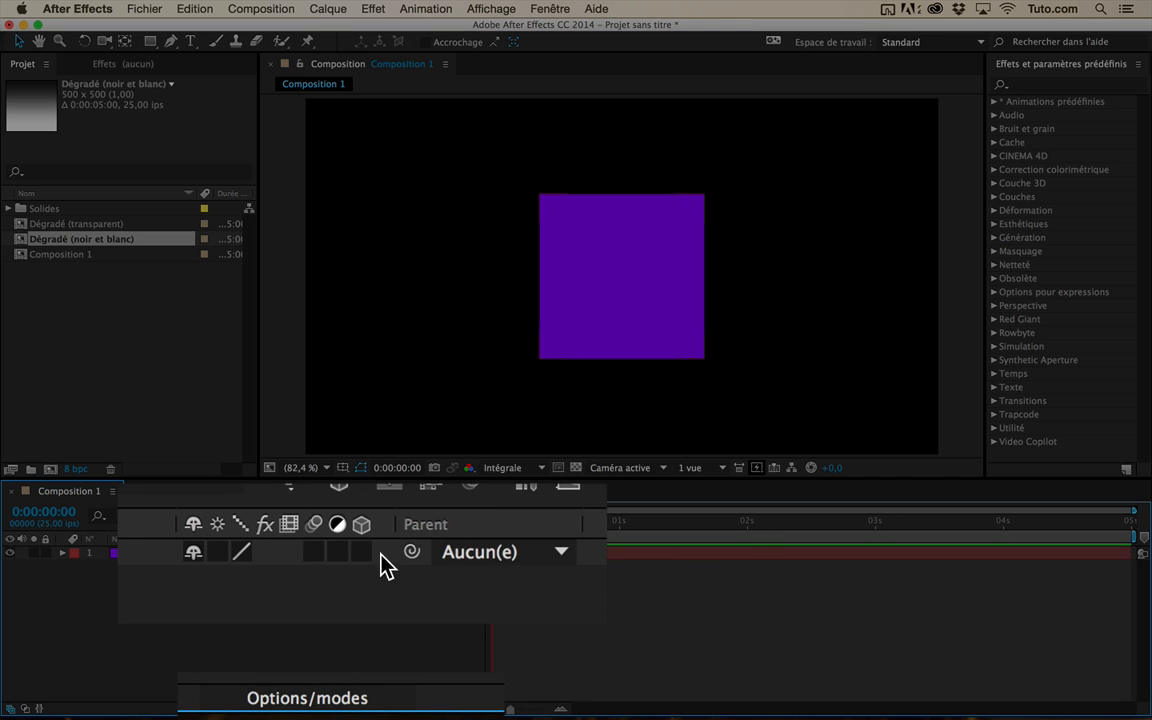
{"action": "left_click", "coordinate": [214, 558]}
{"action": "left_click", "coordinate": [213, 559]}
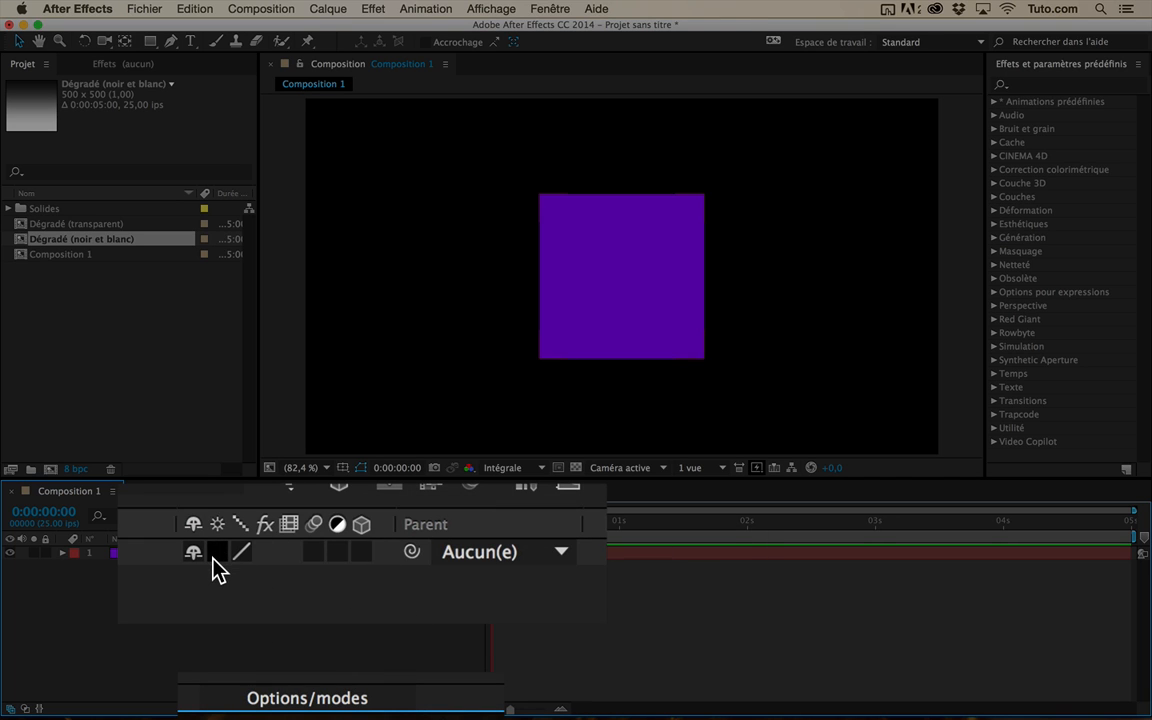
{"action": "left_click", "coordinate": [312, 552]}
{"action": "left_click", "coordinate": [304, 697]}
{"action": "left_click", "coordinate": [292, 552]}
{"action": "left_click", "coordinate": [256, 583]}
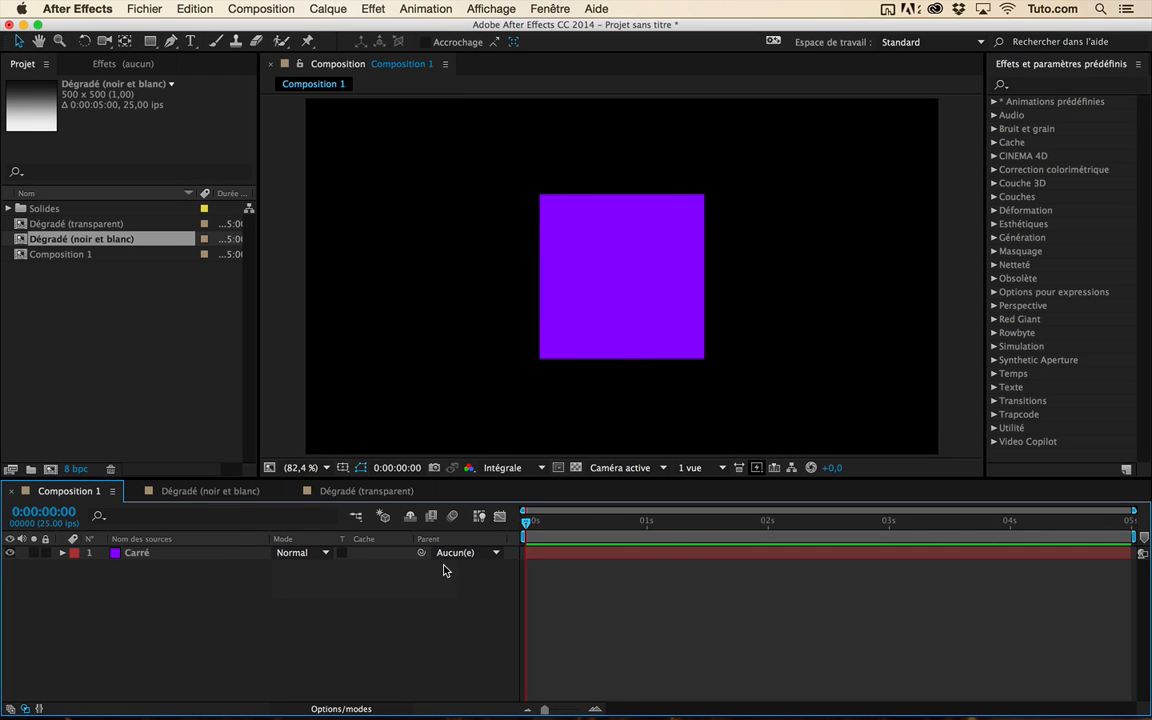
Duplicate the Carré layer in Composition 1.
{"action": "left_click", "coordinate": [213, 557]}
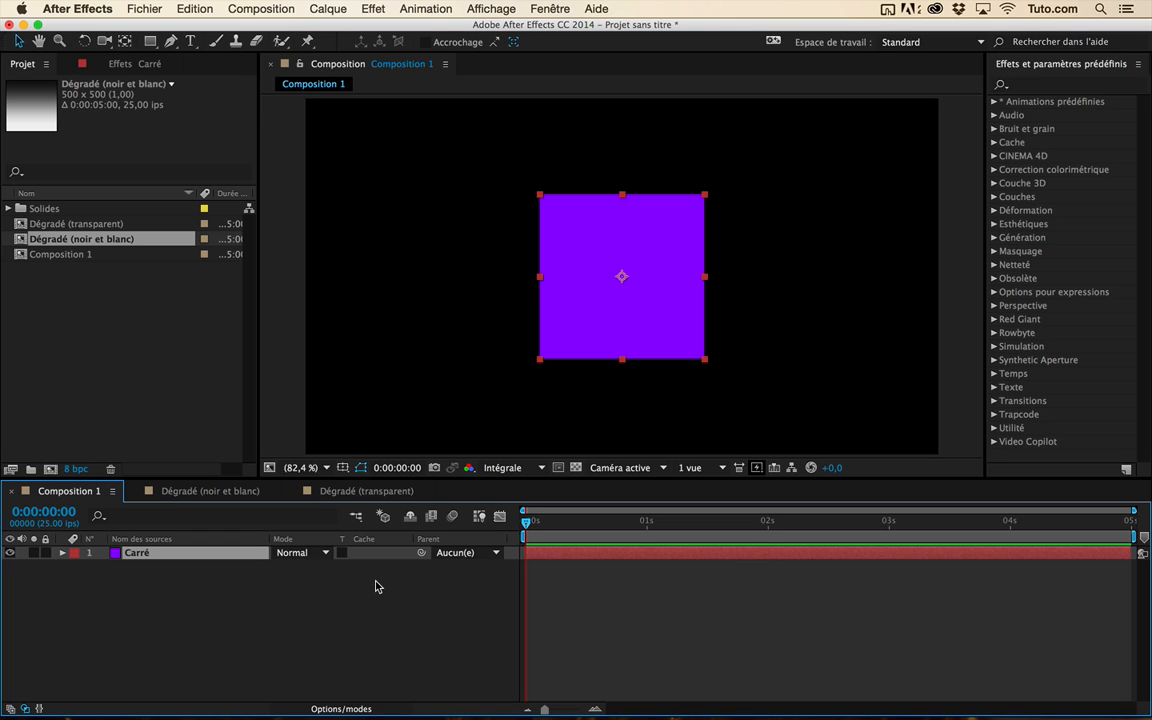
{"action": "left_click", "coordinate": [332, 598]}
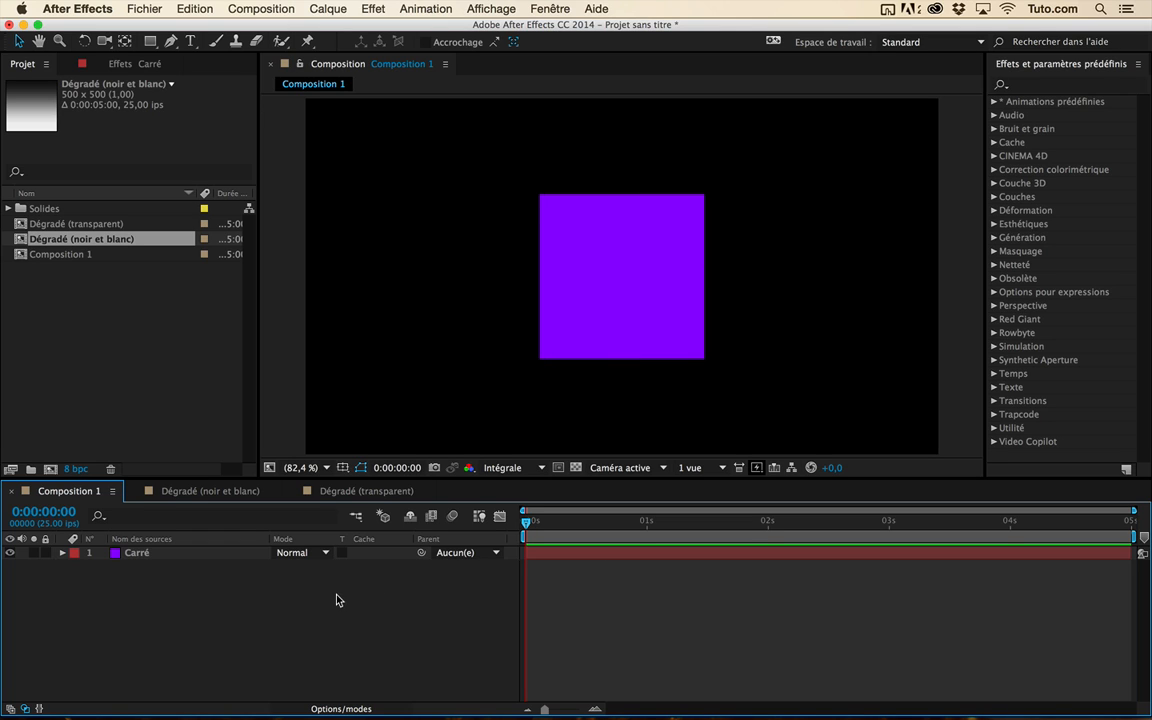
{"action": "left_click", "coordinate": [149, 553]}
{"action": "key", "text": "super+d"}
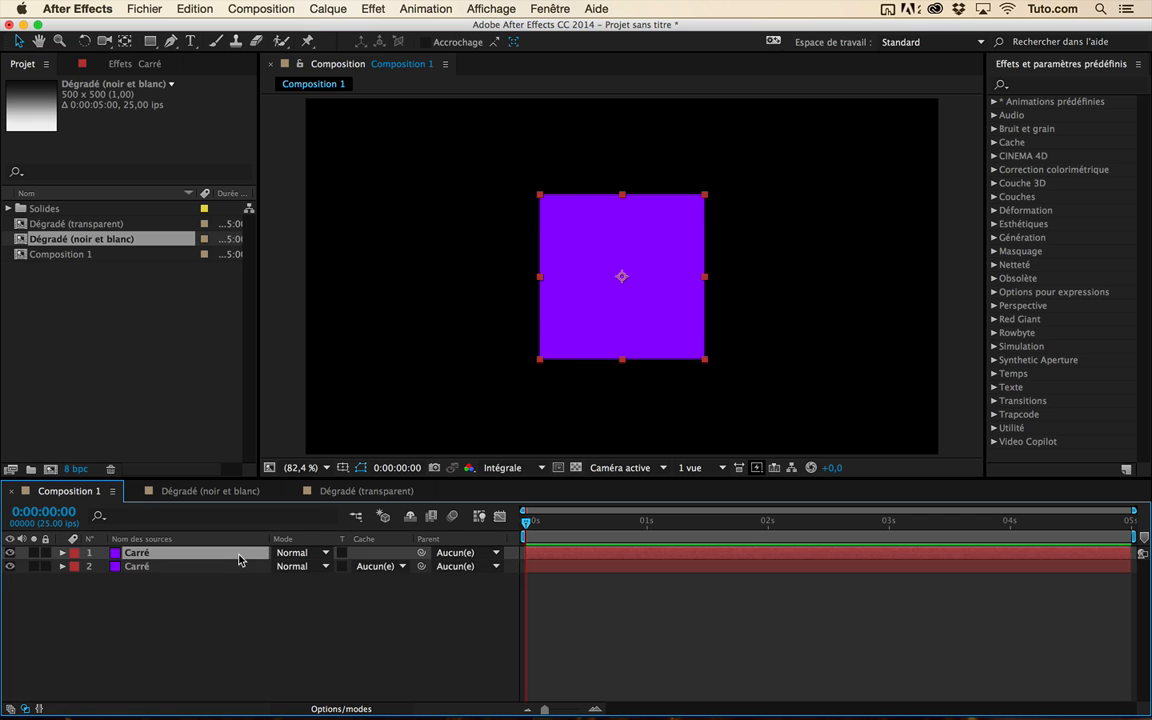
Rename the upper Carré copy as Carré deux.
{"action": "key", "text": "Return"}
{"action": "key", "text": "Return"}
{"action": "key", "text": "Return"}
{"action": "key", "text": "BackSpace"}
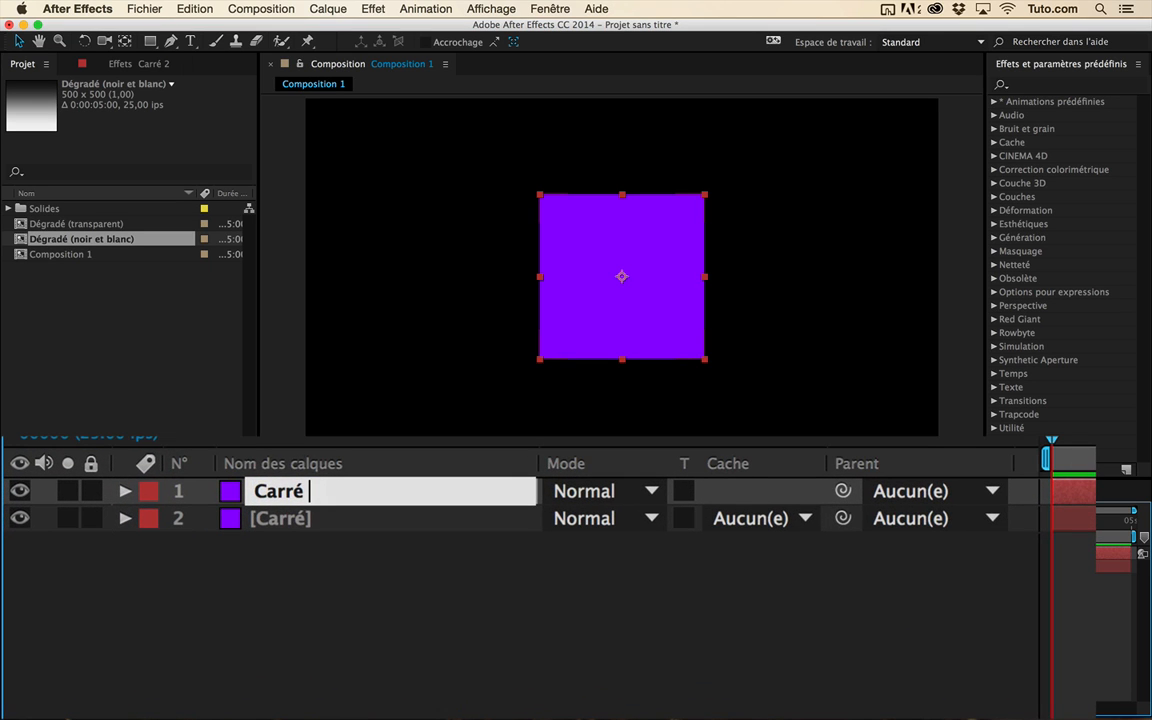
{"action": "type", "text": "deux"}
{"action": "key", "text": "Return"}
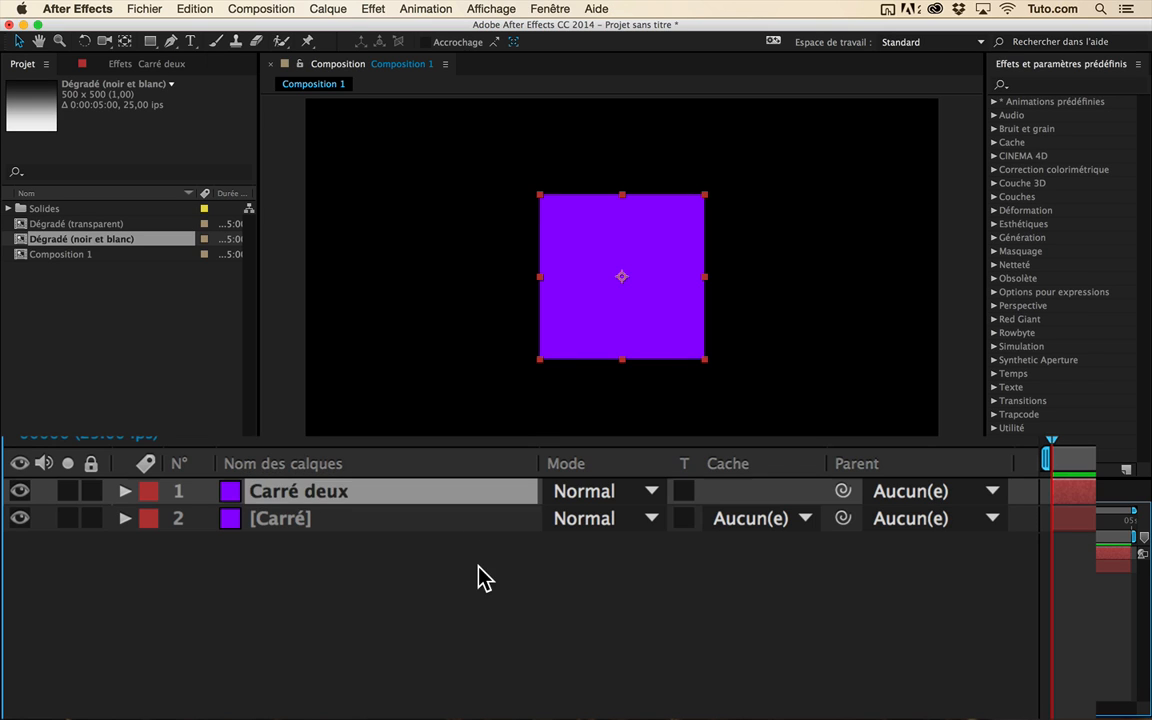
Inspect the track matte options of the lower Carré layer, leaving the matte set to none.
{"action": "left_click", "coordinate": [727, 557]}
{"action": "left_click", "coordinate": [515, 521]}
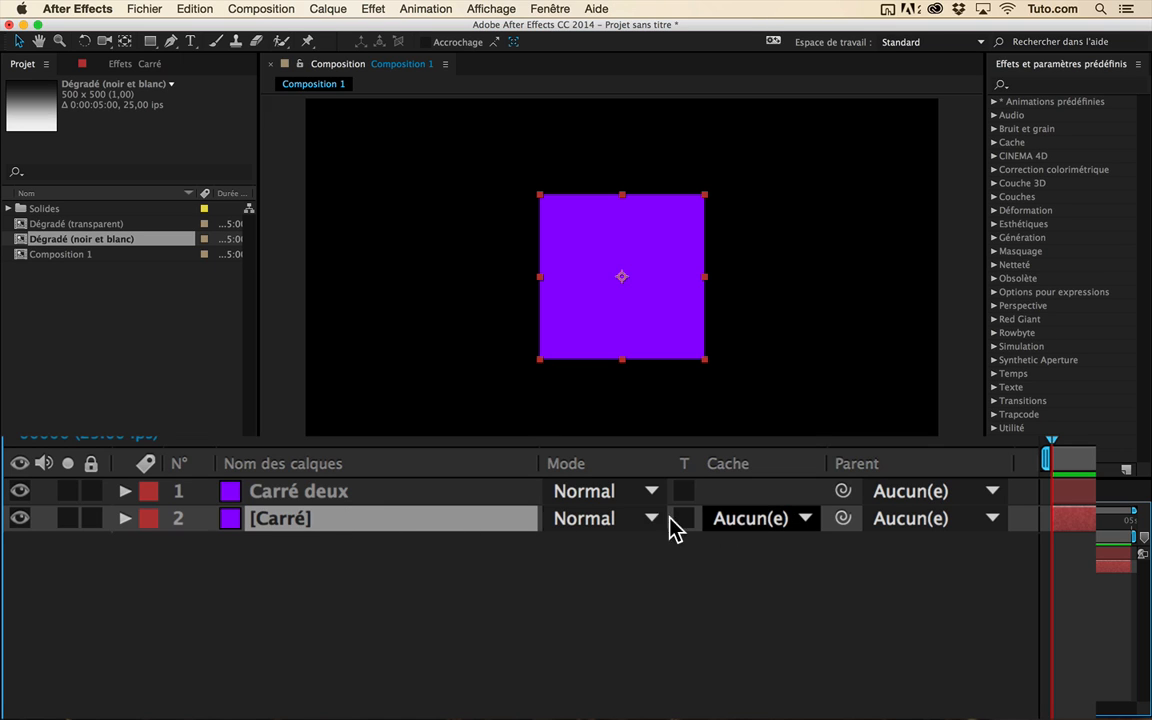
{"action": "left_click", "coordinate": [752, 518]}
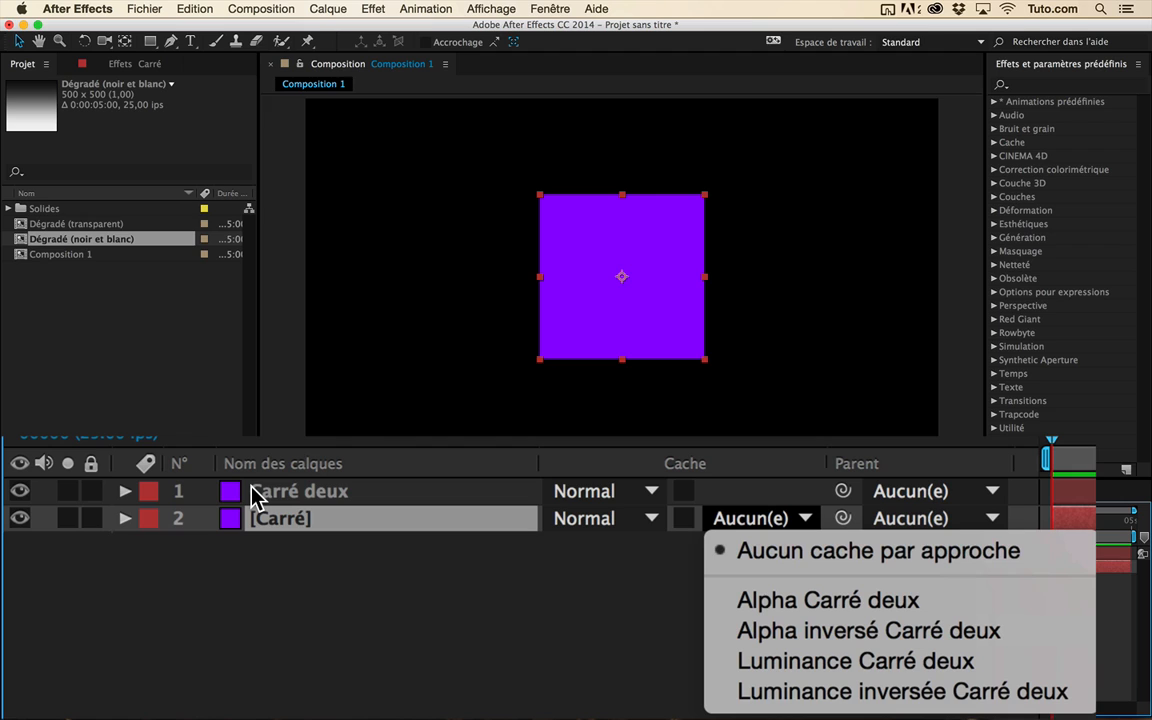
{"action": "left_click", "coordinate": [499, 590]}
Rename the upper layer in Composition 1 as Carré trois.
{"action": "left_click", "coordinate": [336, 488]}
{"action": "key", "text": "Return"}
{"action": "key", "text": "Right"}
{"action": "key", "text": "BackSpace"}
{"action": "key", "text": "BackSpace"}
{"action": "key", "text": "BackSpace"}
{"action": "key", "text": "BackSpace"}
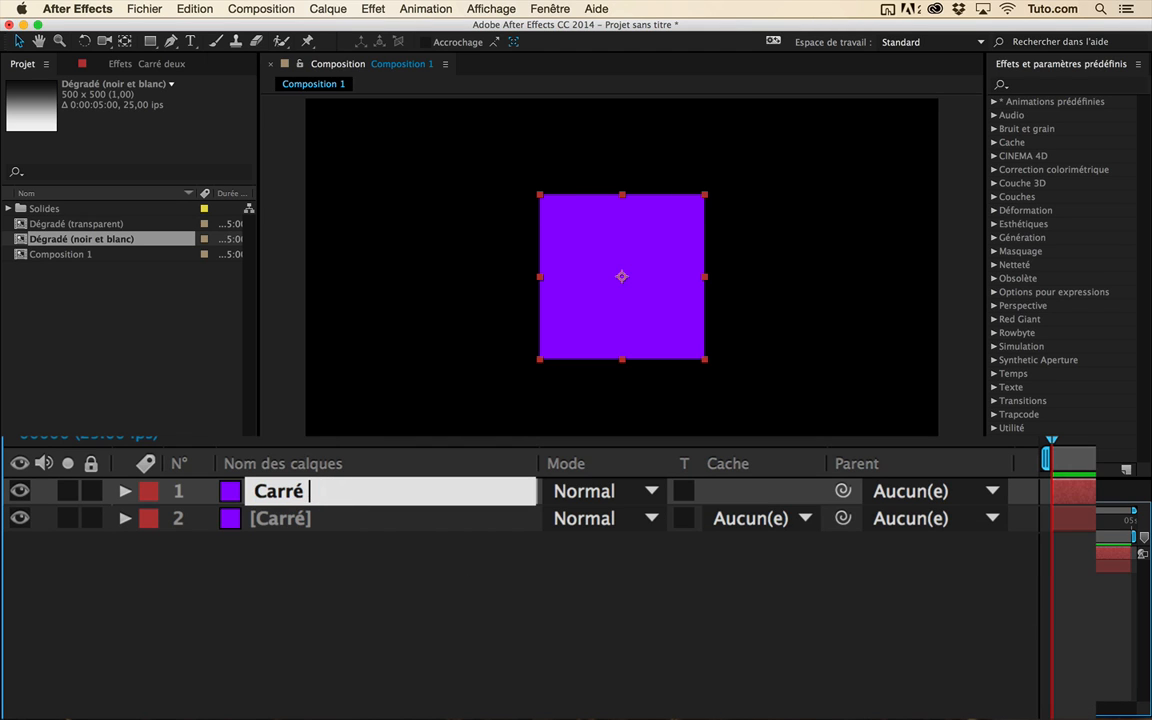
{"action": "type", "text": "trois"}
{"action": "key", "text": "Return"}
Check the lower layer's track matte options again with the upper layer renamed.
{"action": "left_click", "coordinate": [805, 518]}
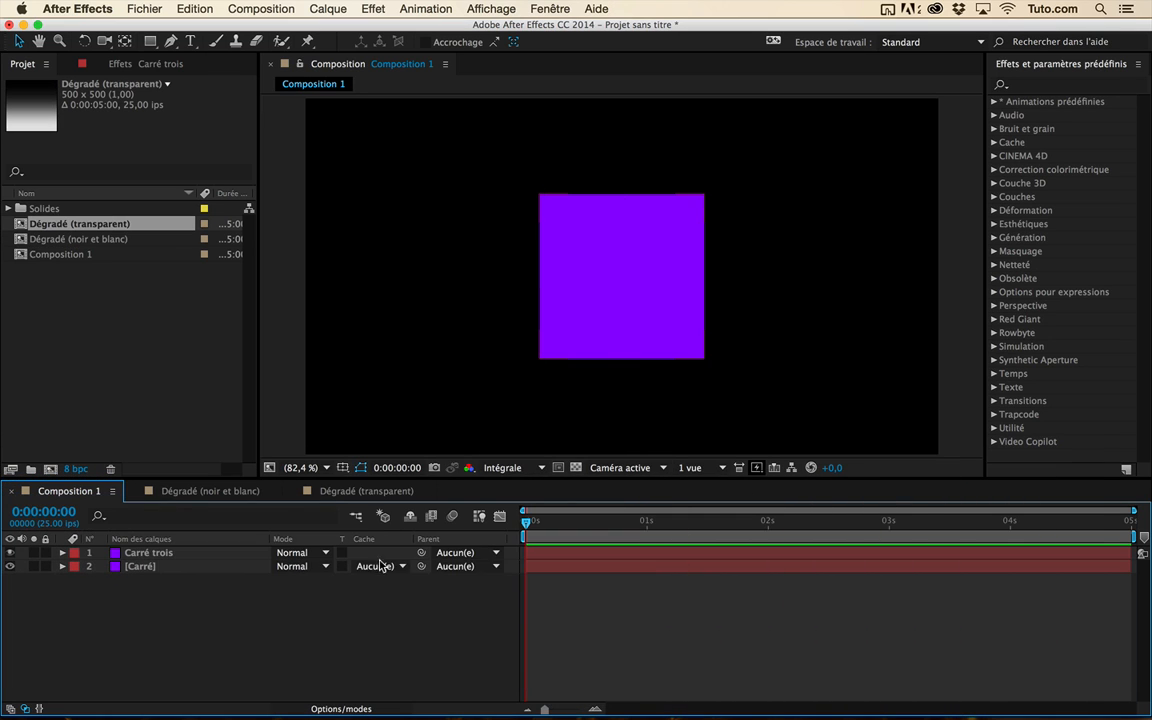
{"action": "left_click", "coordinate": [382, 566]}
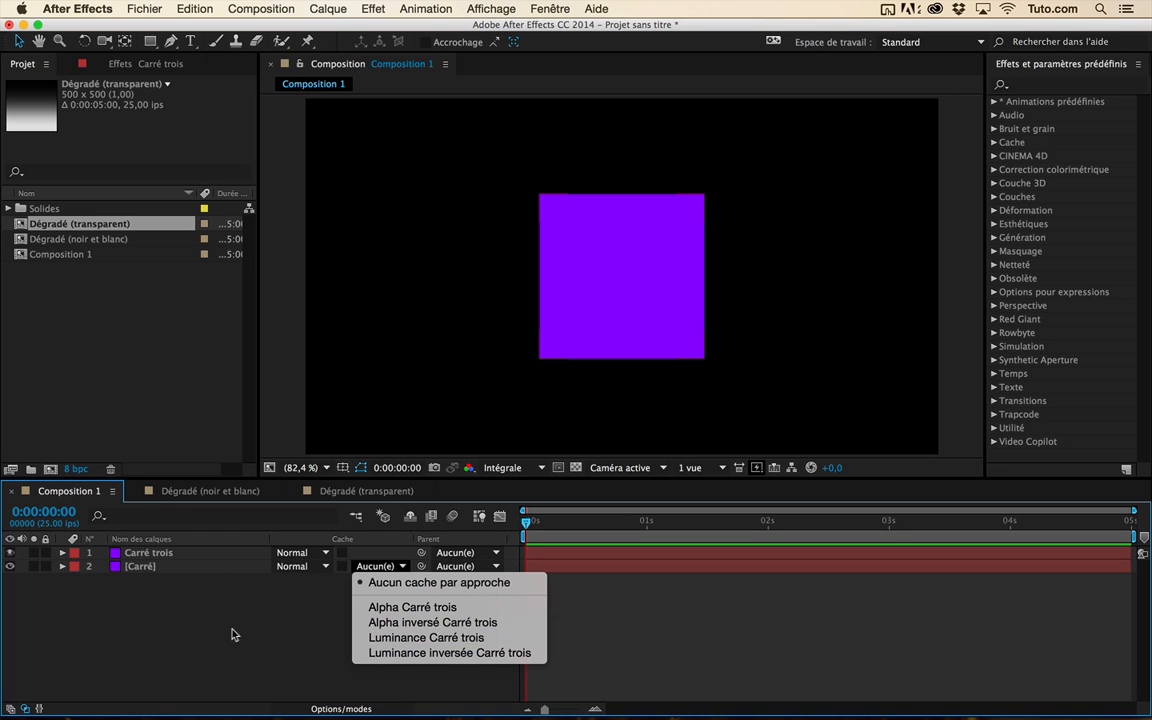
{"action": "left_click", "coordinate": [189, 577]}
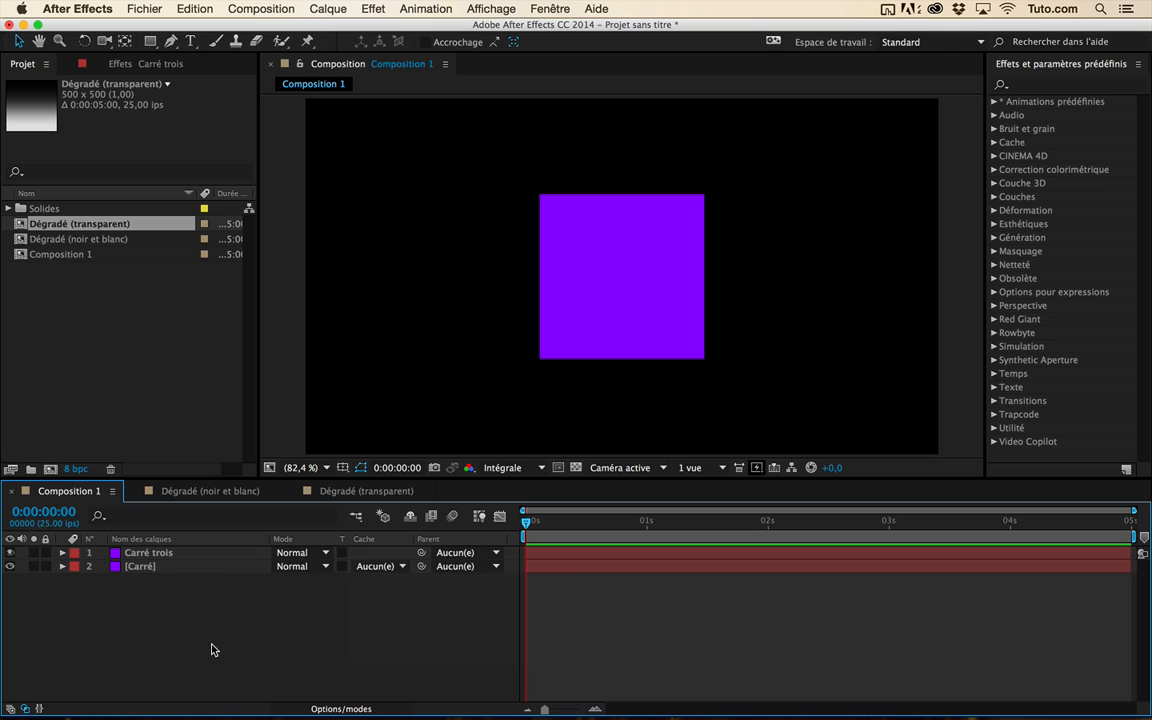
Open the Dégradé (noir et blanc) composition and examine its Blanc uni 1 and Noir uni 1 layers.
{"action": "left_click", "coordinate": [158, 368]}
{"action": "left_click", "coordinate": [192, 496]}
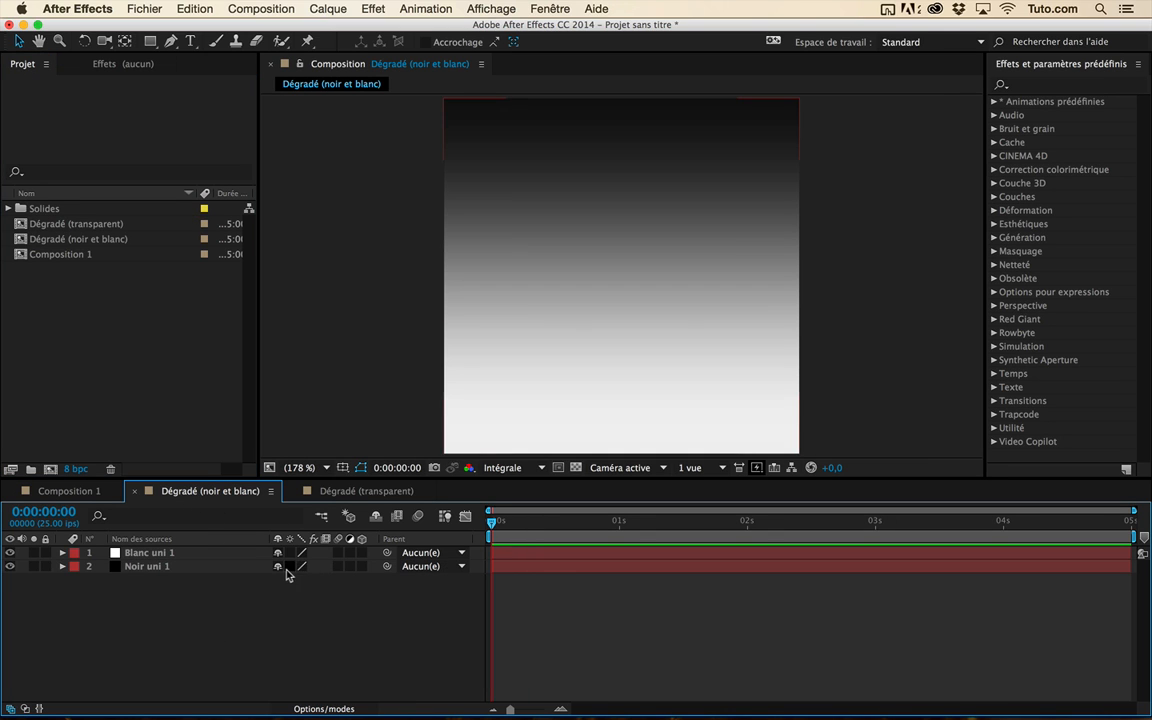
{"action": "left_click", "coordinate": [155, 553]}
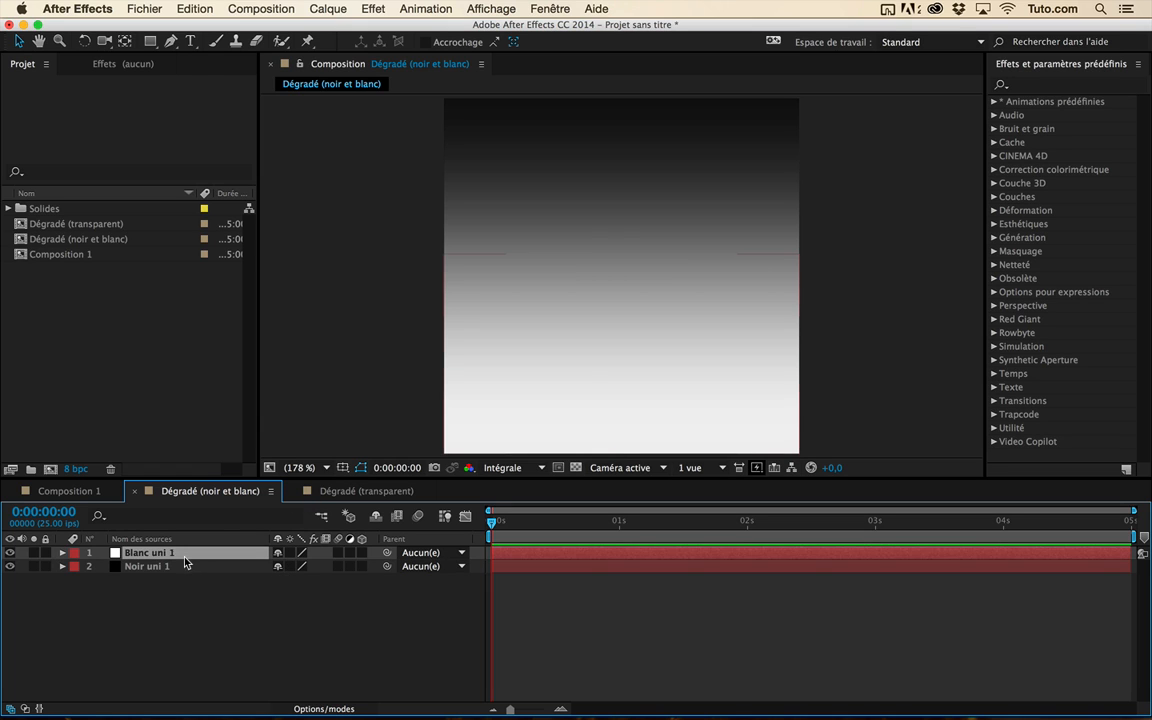
{"action": "left_click", "coordinate": [226, 620]}
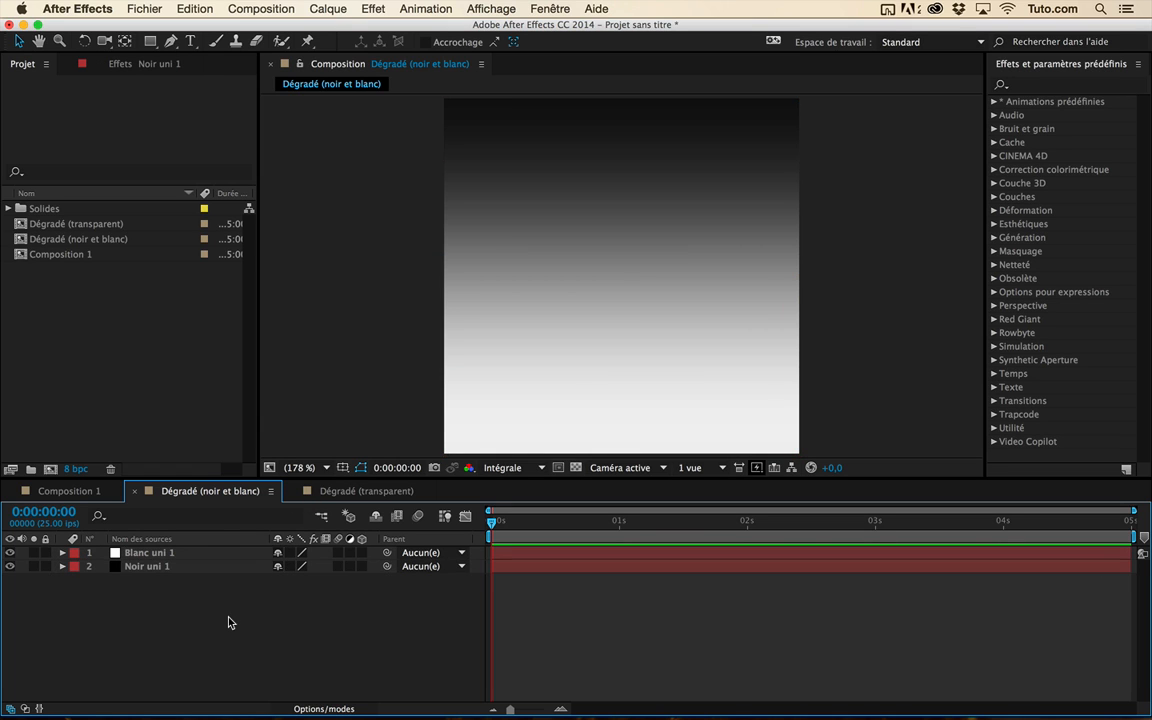
{"action": "left_click", "coordinate": [175, 554]}
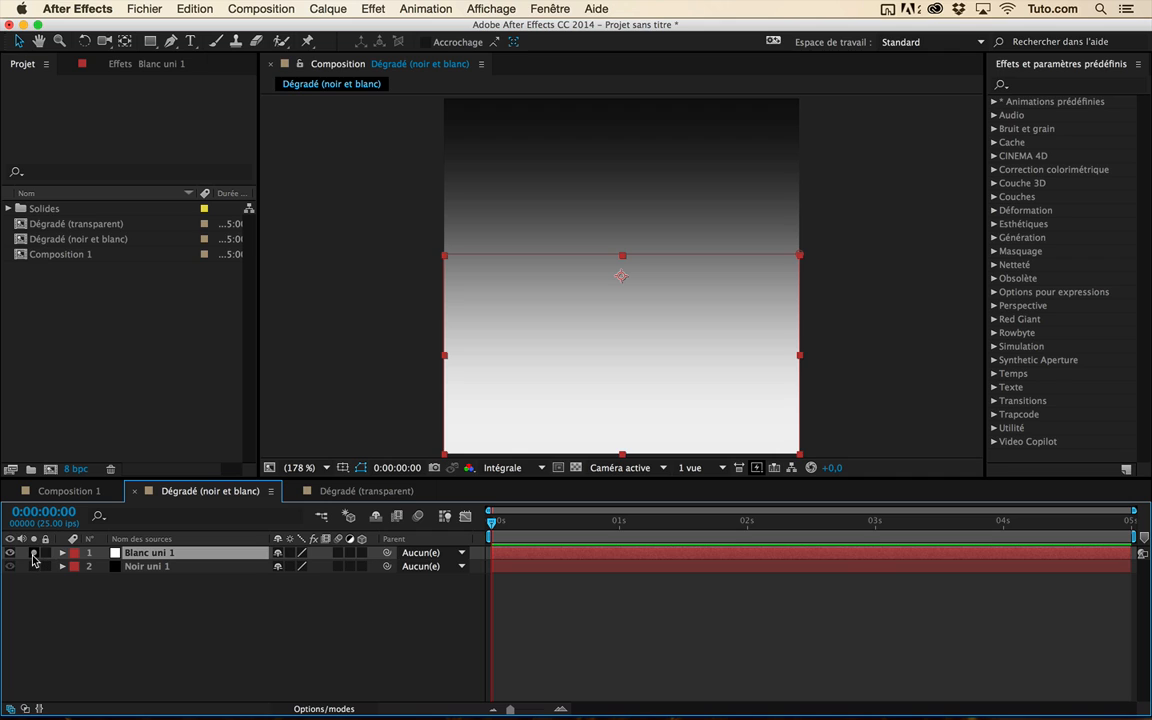
{"action": "left_click", "coordinate": [146, 566]}
{"action": "left_click", "coordinate": [209, 612]}
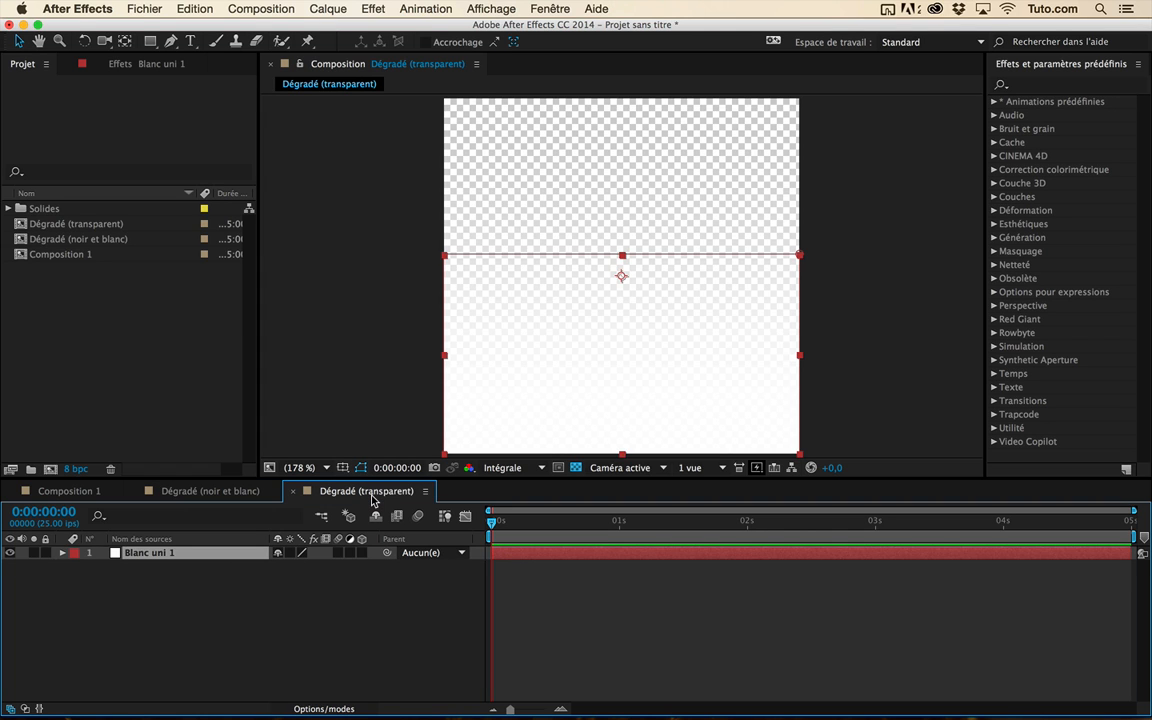
Turn off the transparency grid in the Dégradé (transparent) composition.
{"action": "left_click", "coordinate": [298, 604]}
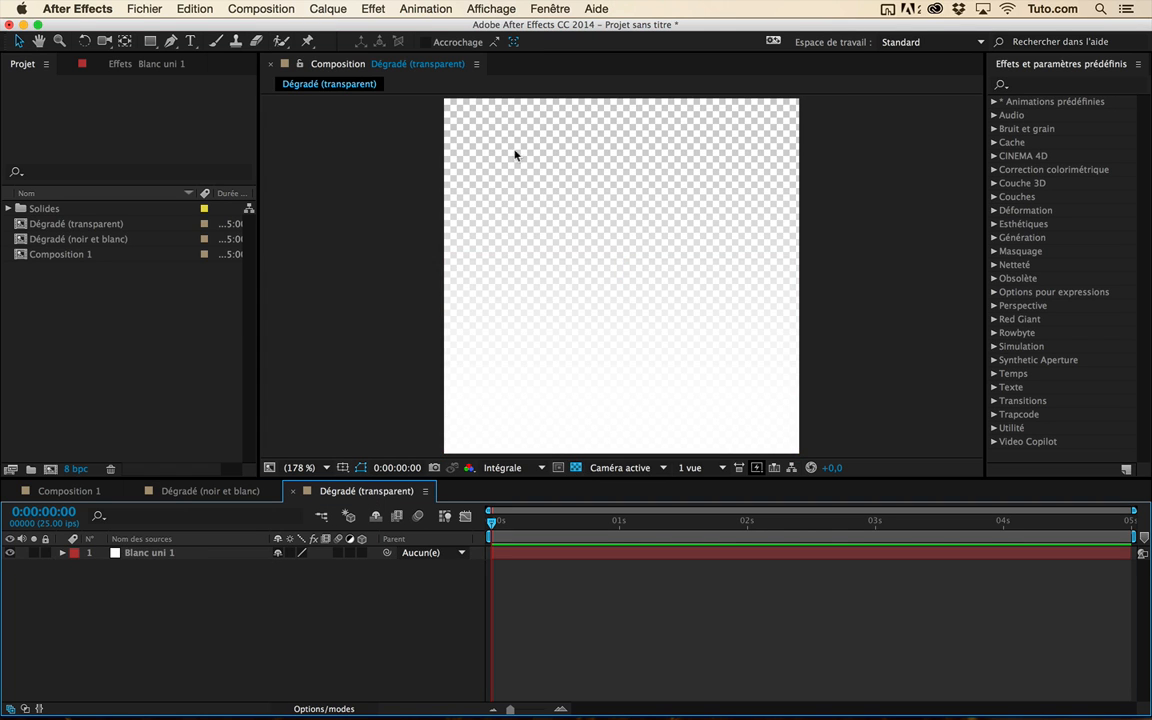
{"action": "left_click", "coordinate": [577, 467]}
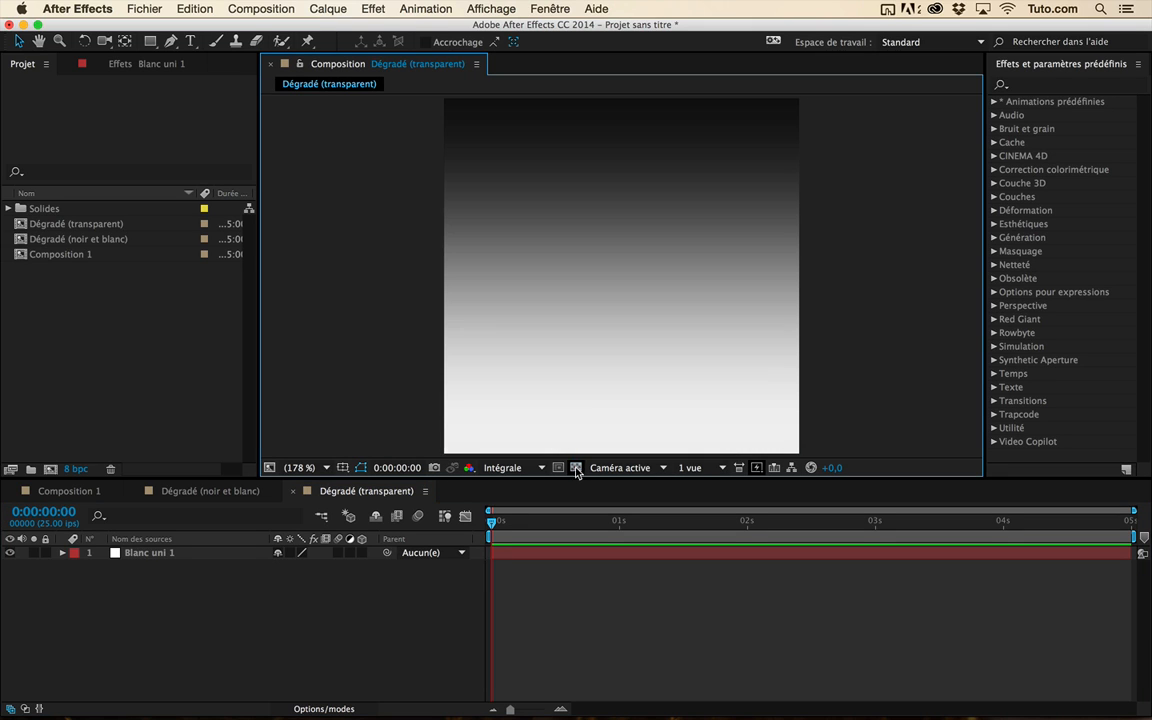
Compare the Dégradé (noir et blanc) and Dégradé (transparent) compositions by switching back and forth between them.
{"action": "left_click", "coordinate": [239, 492]}
{"action": "left_click", "coordinate": [320, 492]}
{"action": "left_click", "coordinate": [245, 492]}
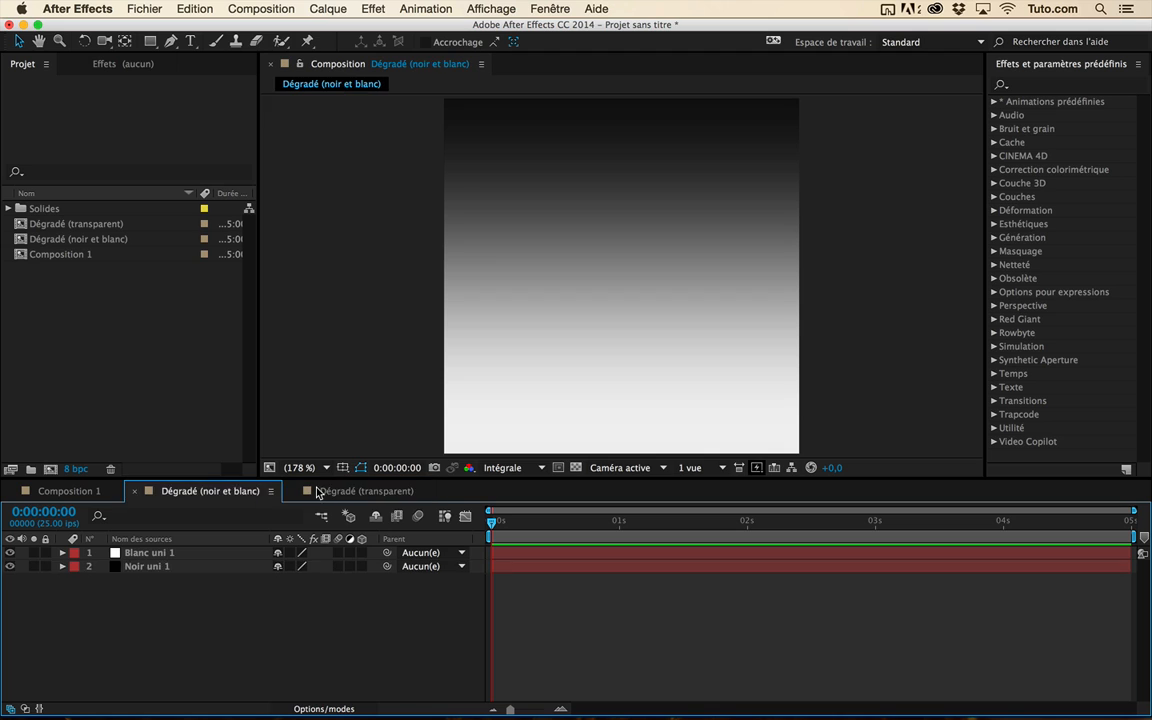
{"action": "left_click", "coordinate": [317, 491]}
{"action": "left_click", "coordinate": [247, 492]}
{"action": "left_click", "coordinate": [327, 491]}
{"action": "left_click", "coordinate": [256, 491]}
{"action": "left_click", "coordinate": [323, 492]}
{"action": "left_click", "coordinate": [247, 494]}
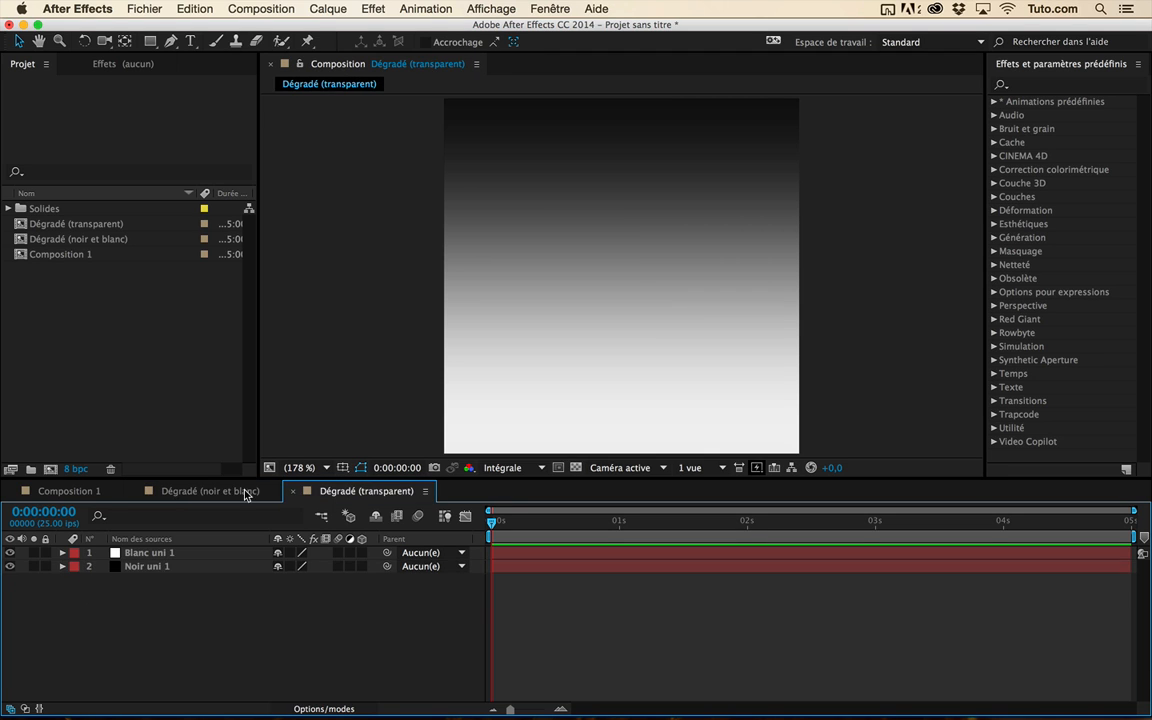
Check the Dégradé (transparent) composition against the transparency grid and compare it with the Noir uni 1 layer in Dégradé (noir et blanc).
{"action": "left_click", "coordinate": [340, 493]}
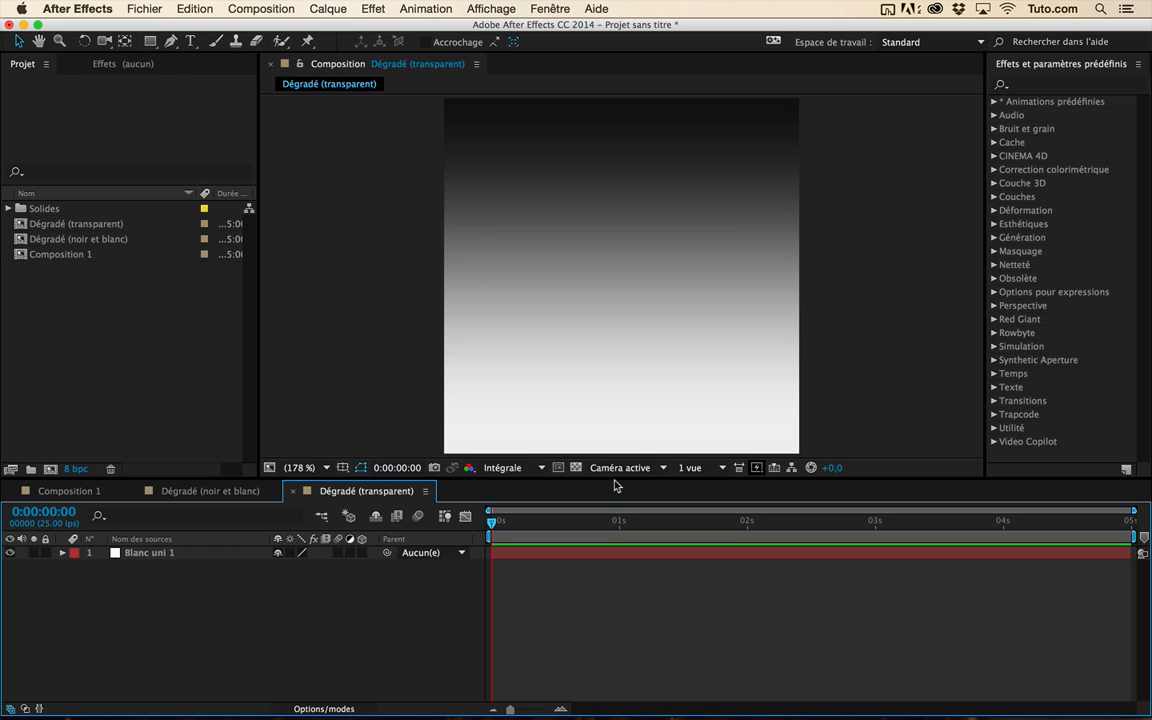
{"action": "left_click", "coordinate": [576, 467]}
{"action": "left_click", "coordinate": [576, 467]}
{"action": "left_click", "coordinate": [205, 492]}
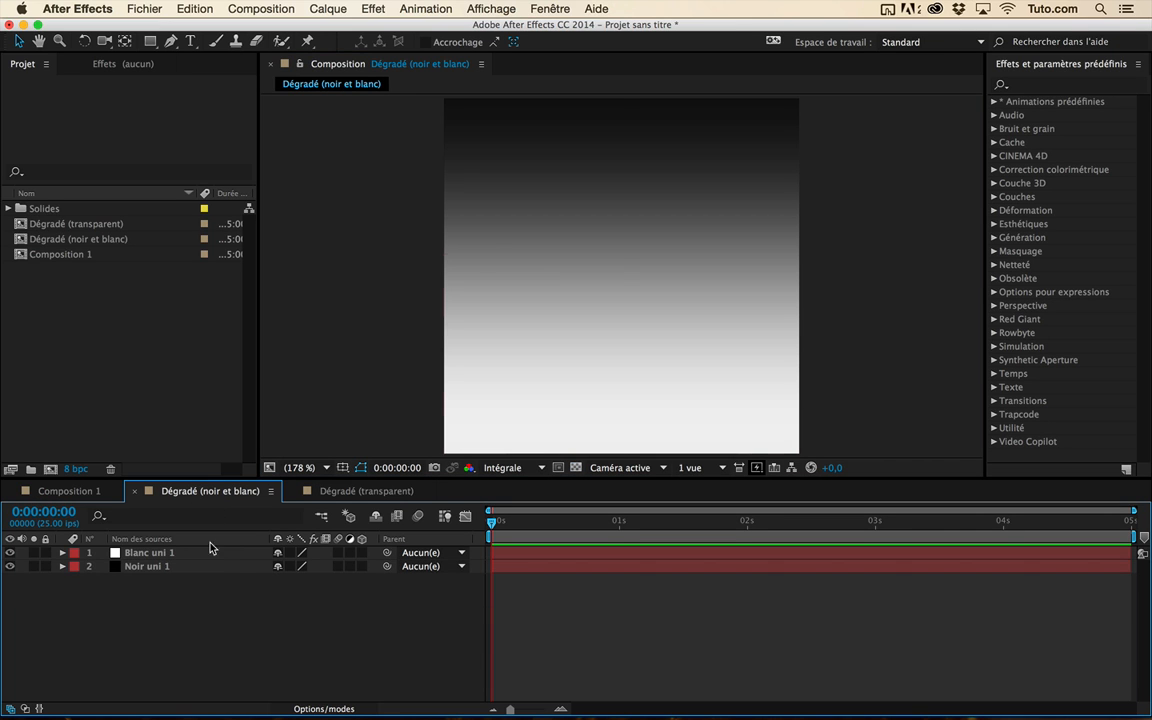
{"action": "left_click", "coordinate": [208, 566]}
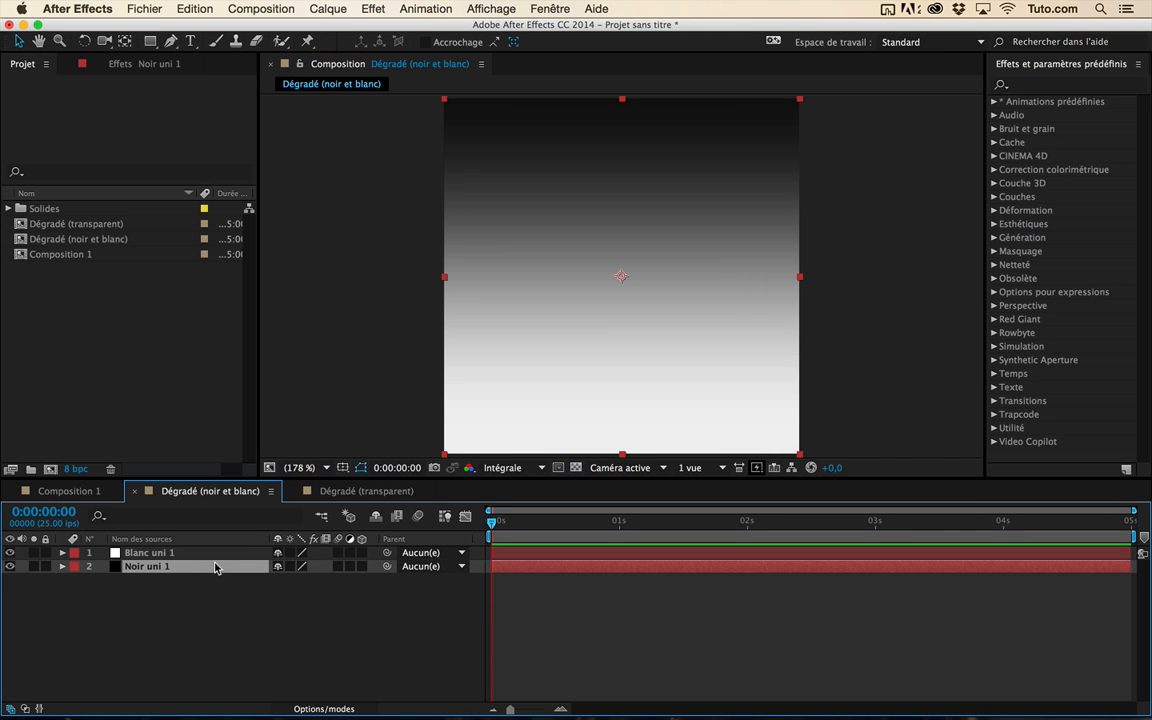
{"action": "left_click", "coordinate": [252, 596]}
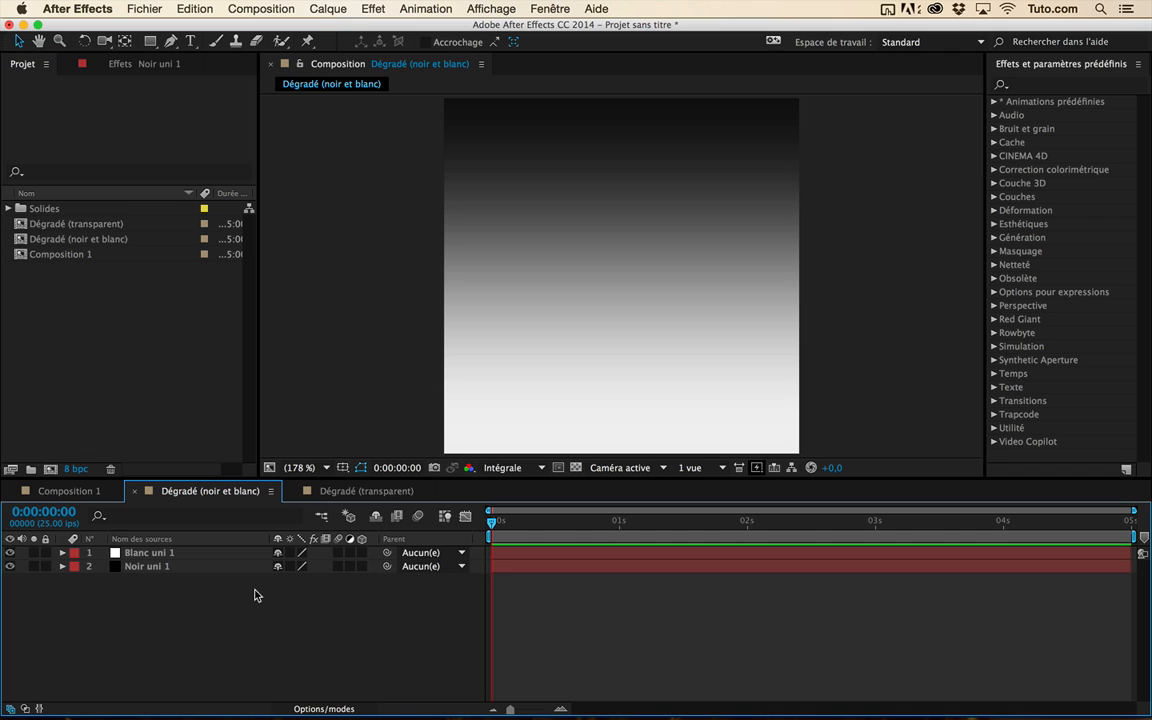
Delete the Carré trois layer from Composition 1.
{"action": "left_click", "coordinate": [69, 491]}
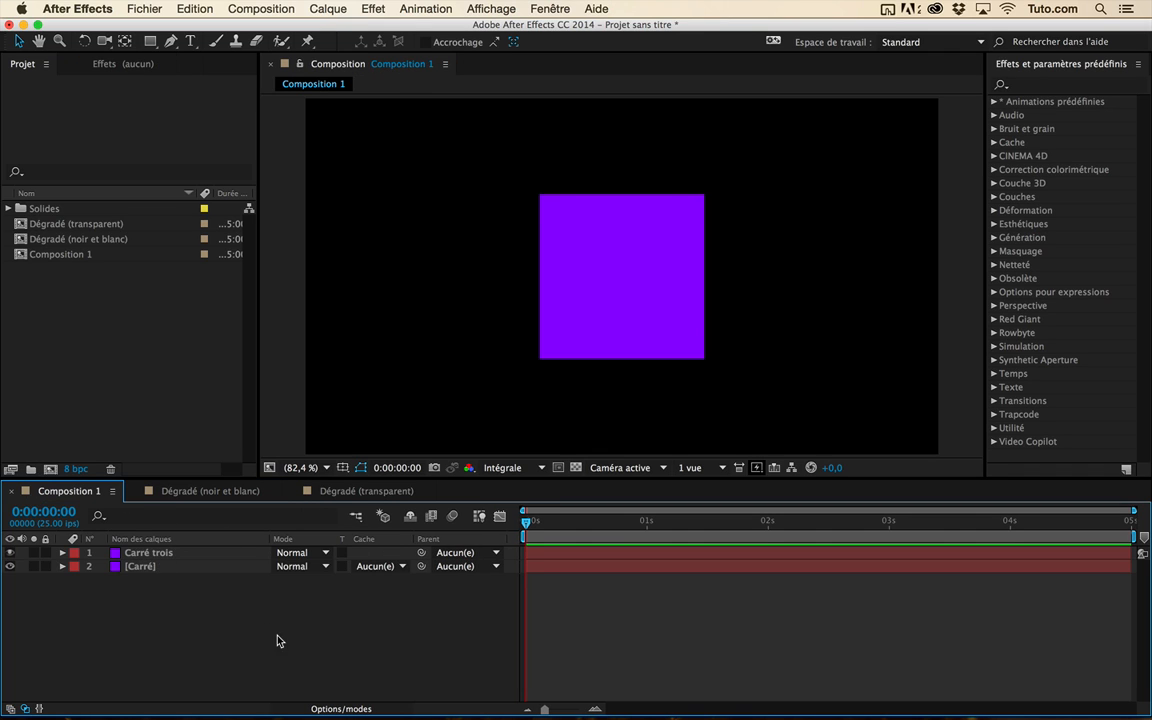
{"action": "left_click", "coordinate": [197, 553]}
{"action": "key", "text": "Delete"}
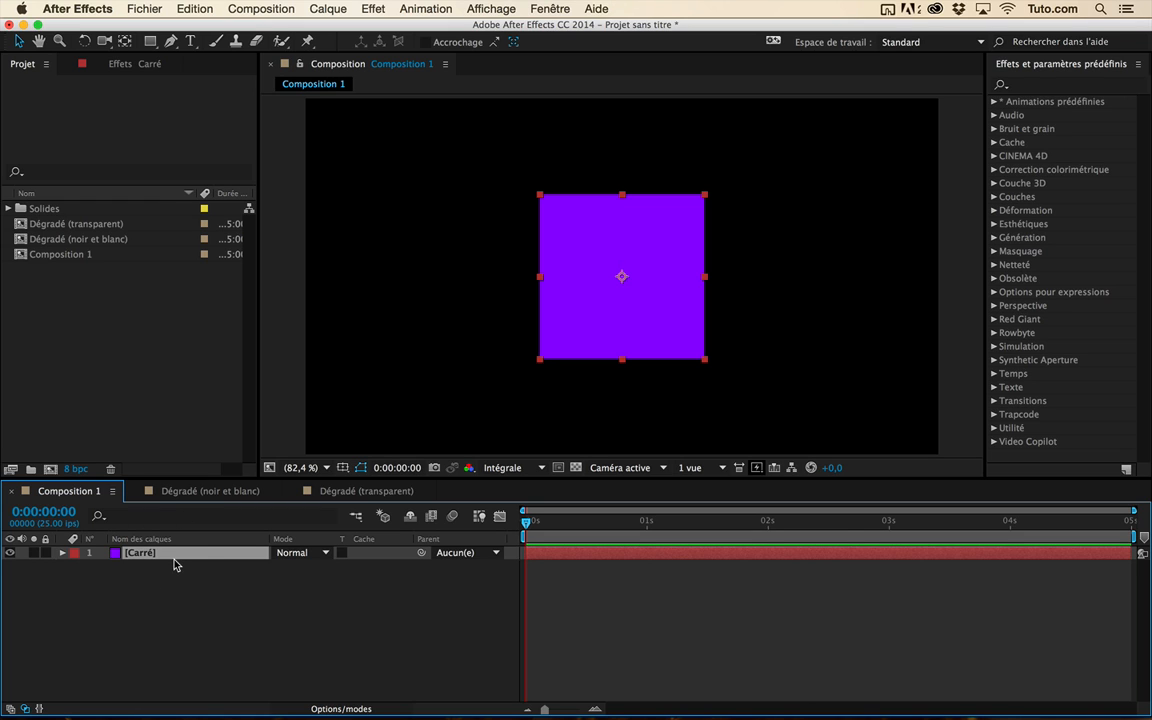
Place the Dégradé (noir et blanc) composition above the Carré layer in Composition 1 and check it against the transparency grid.
{"action": "left_click", "coordinate": [46, 240]}
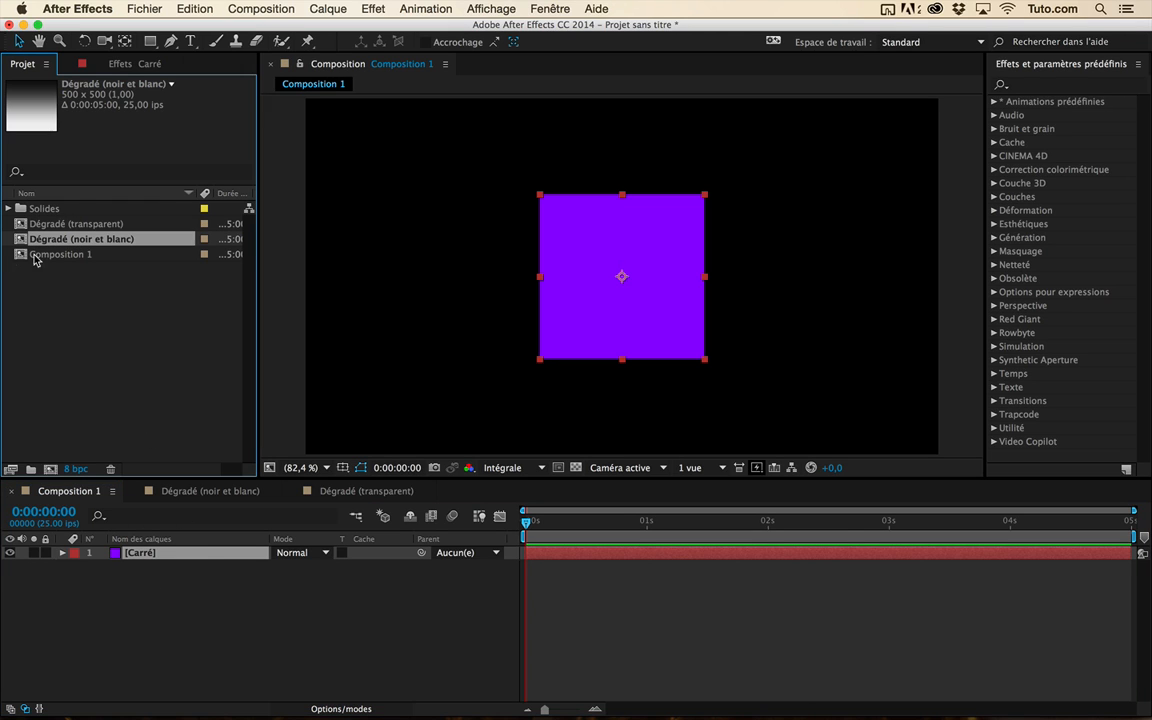
{"action": "left_click", "coordinate": [50, 225]}
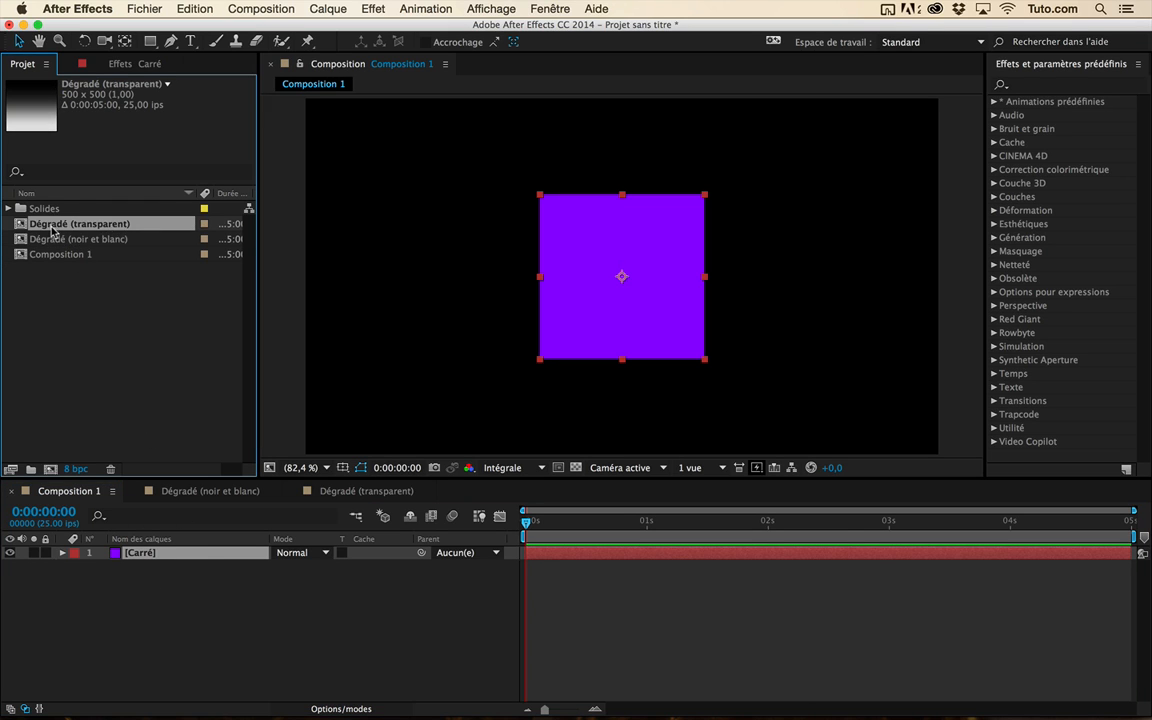
{"action": "left_click", "coordinate": [60, 239]}
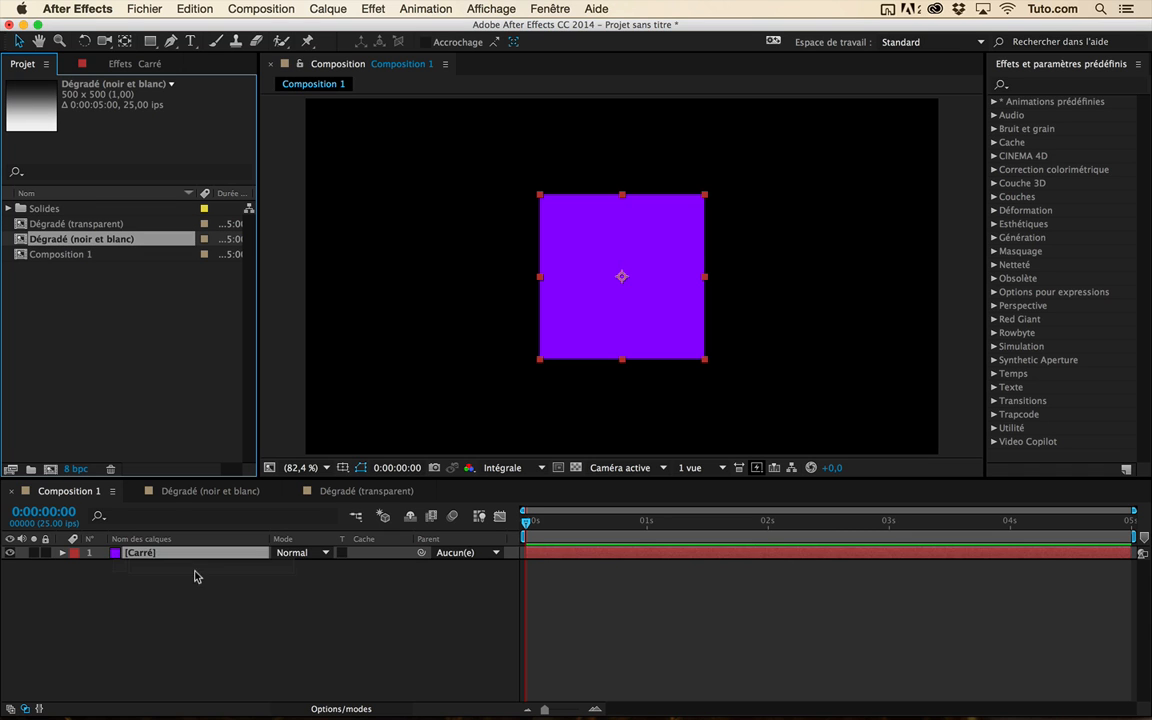
{"action": "left_click_drag", "start_coordinate": [197, 576], "coordinate": [195, 552]}
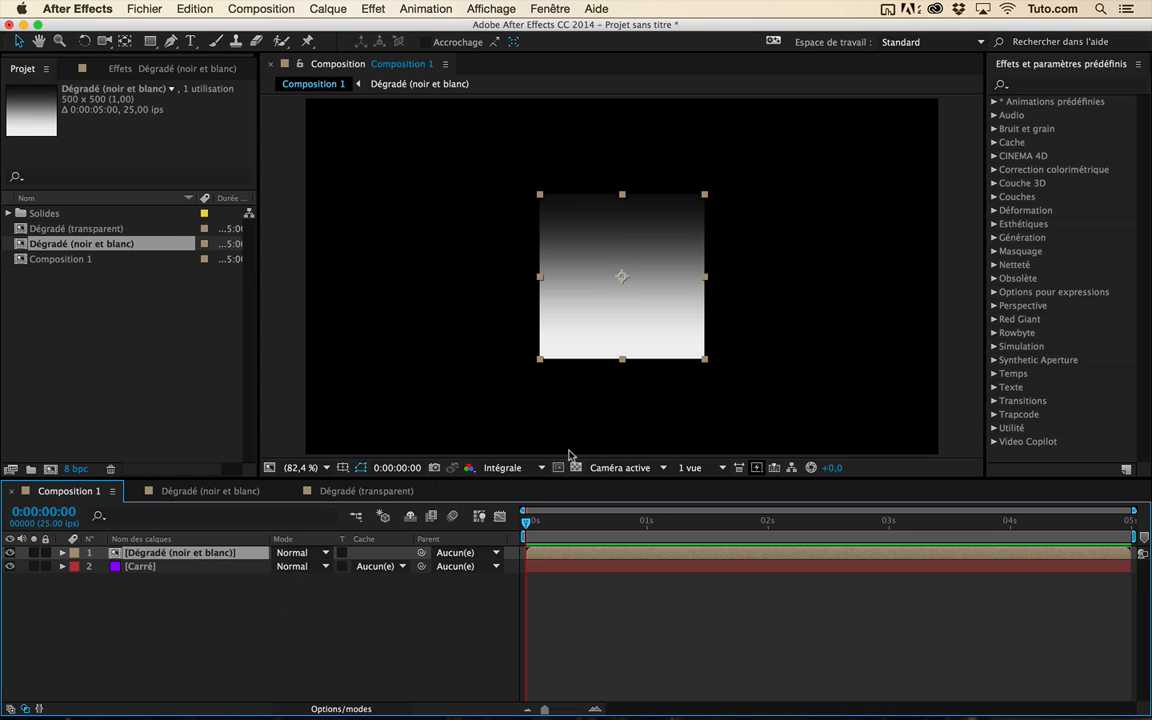
{"action": "left_click", "coordinate": [576, 467]}
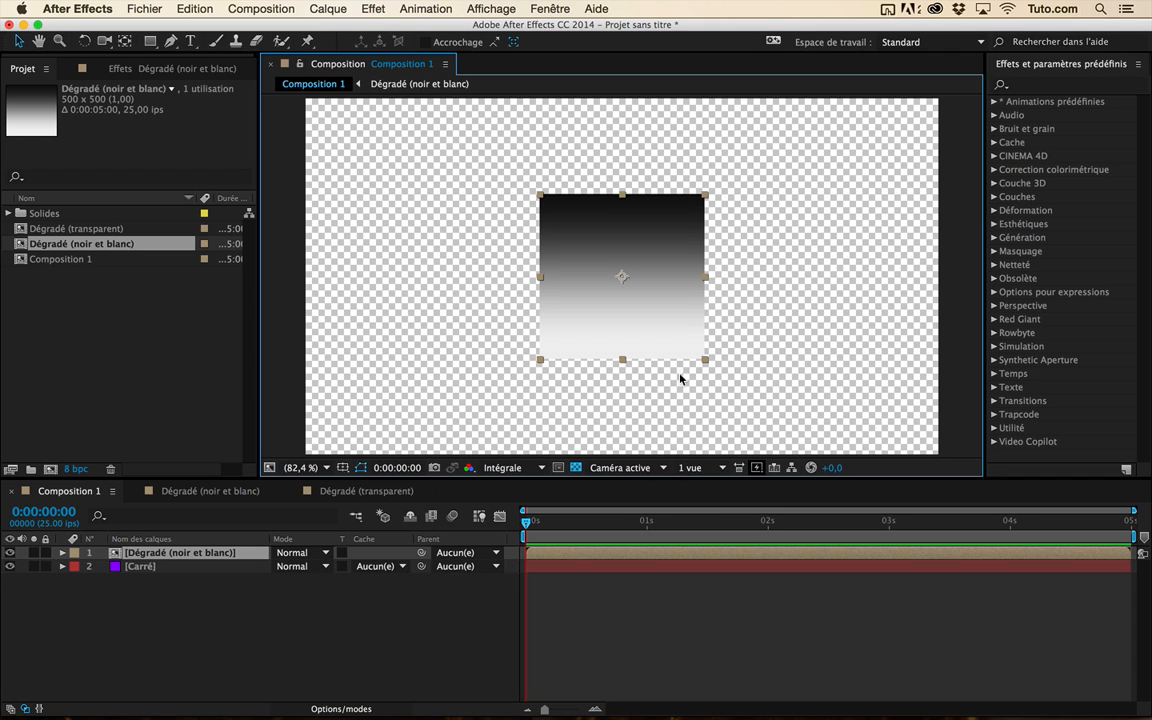
{"action": "left_click", "coordinate": [577, 468]}
Set the Carré layer's track matte to Luminance [Dégradé (noir et blanc)].
{"action": "left_click", "coordinate": [221, 568]}
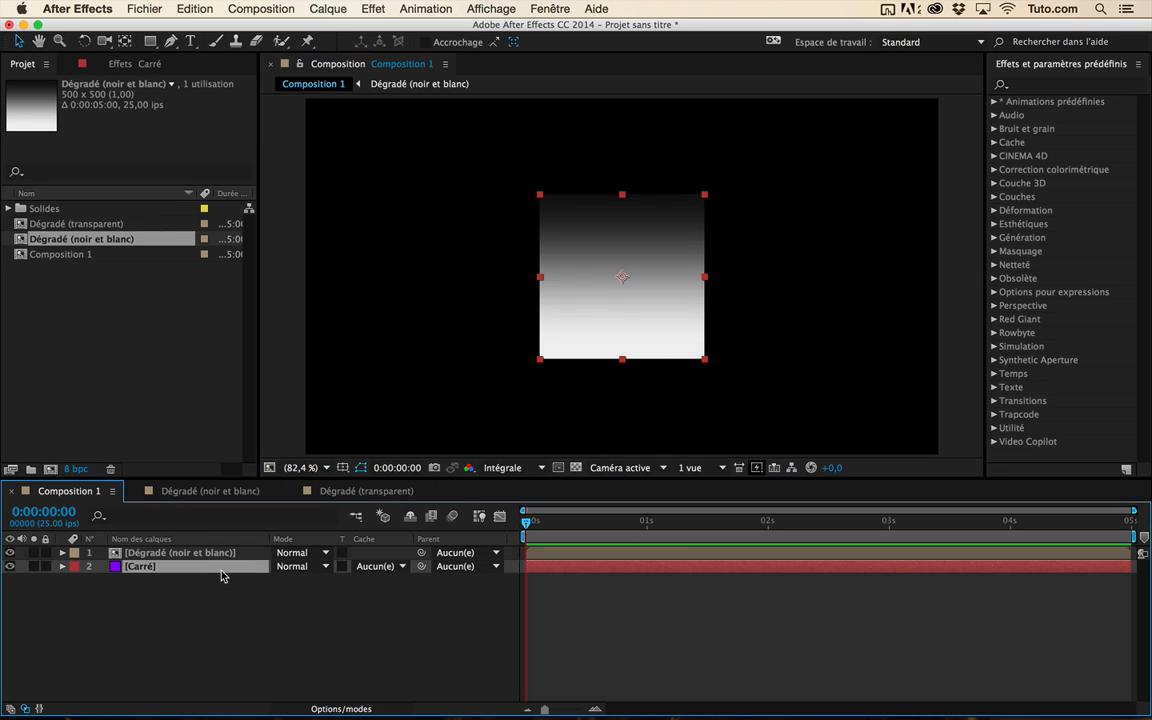
{"action": "left_click", "coordinate": [374, 568]}
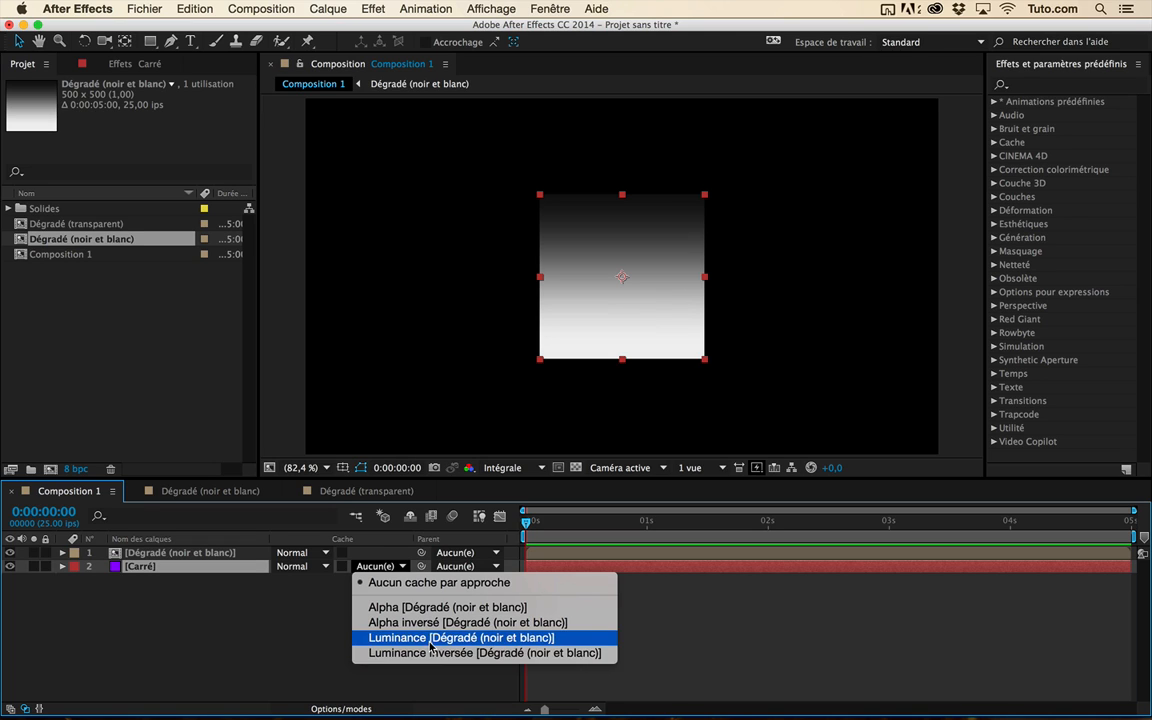
{"action": "left_click", "coordinate": [431, 641]}
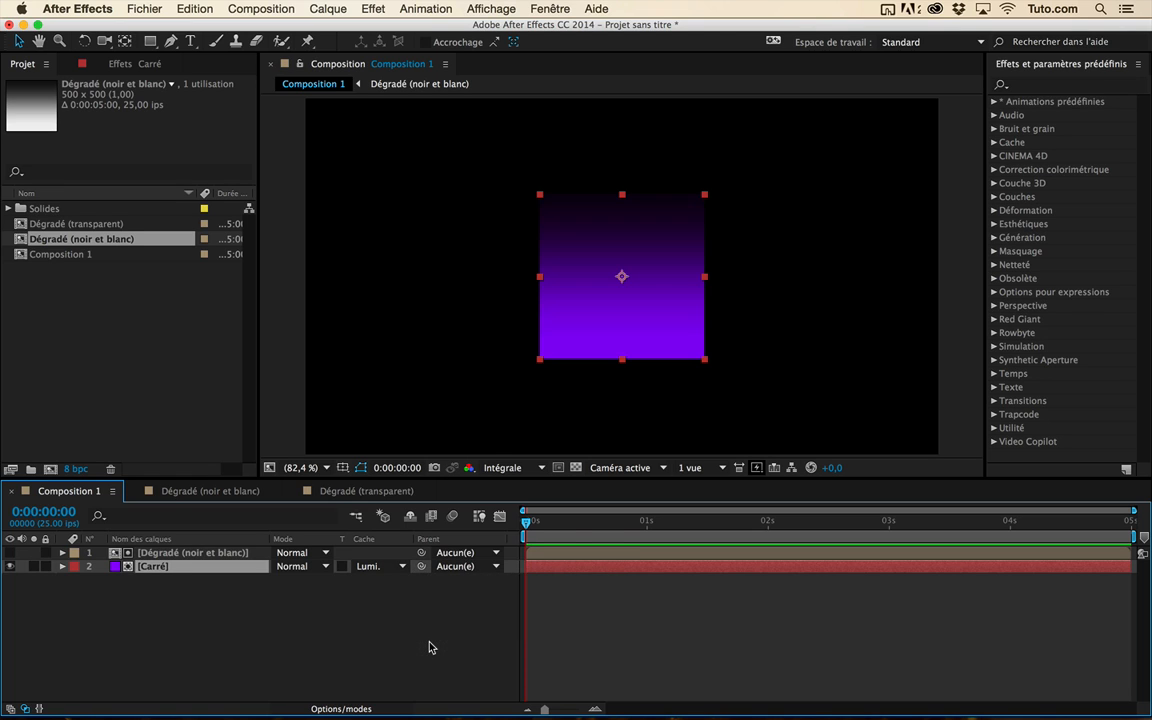
{"action": "left_click", "coordinate": [159, 567]}
{"action": "left_click", "coordinate": [147, 577]}
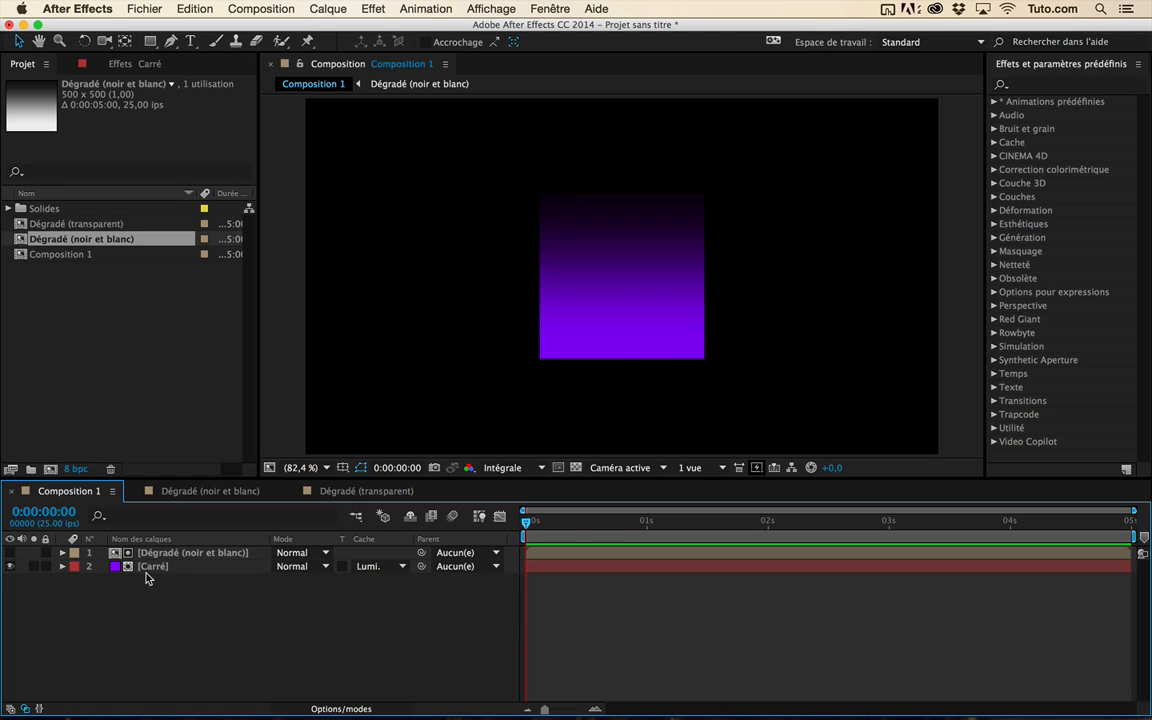
{"action": "left_click", "coordinate": [149, 569]}
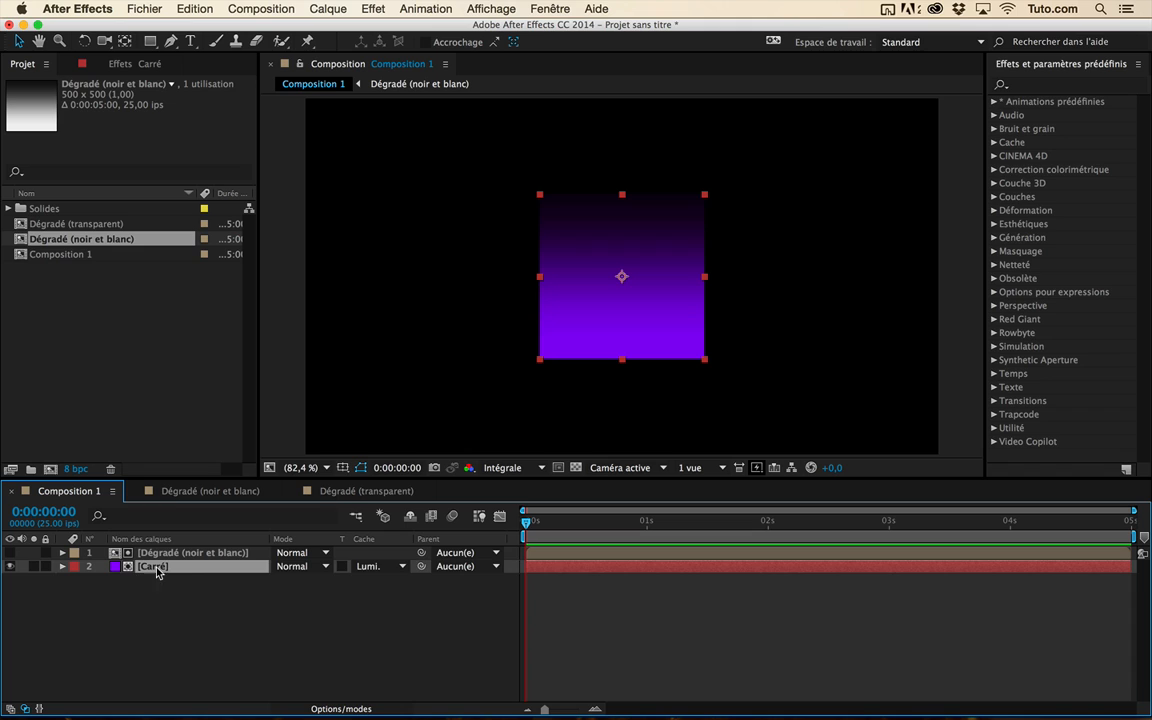
{"action": "left_click", "coordinate": [362, 567]}
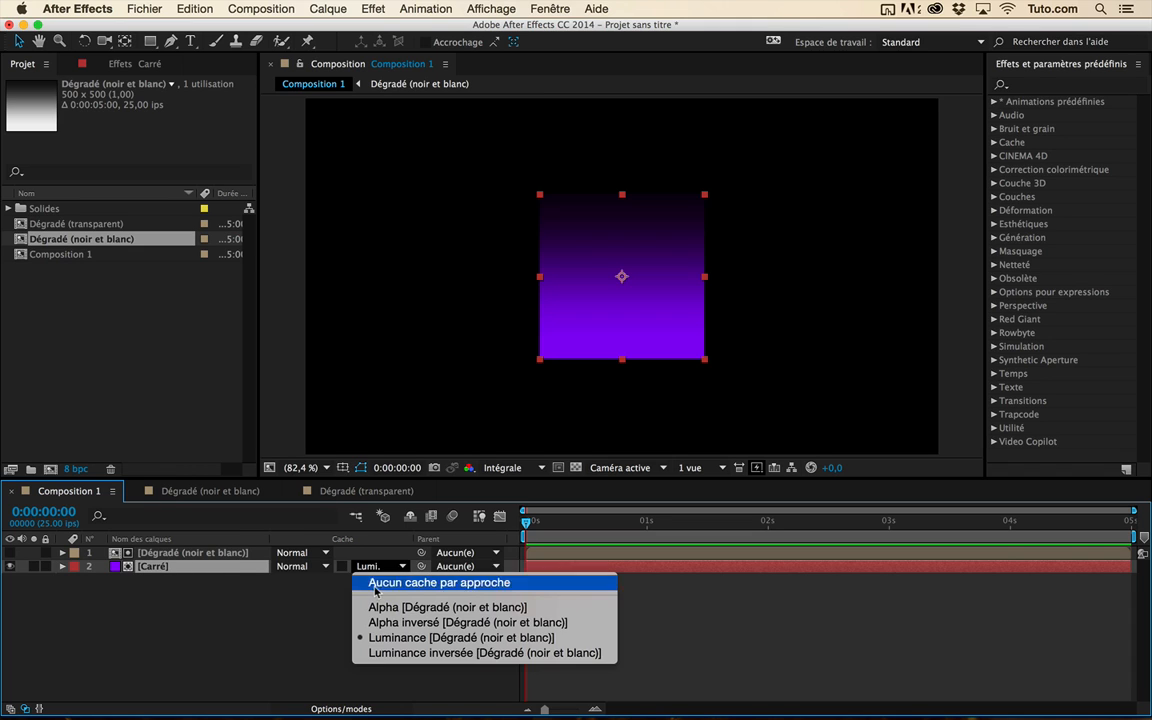
{"action": "left_click", "coordinate": [452, 638]}
Examine the track matte markers and visibility states of the Dégradé (noir et blanc) and Carré layers, and review the matte options.
{"action": "left_click", "coordinate": [178, 555]}
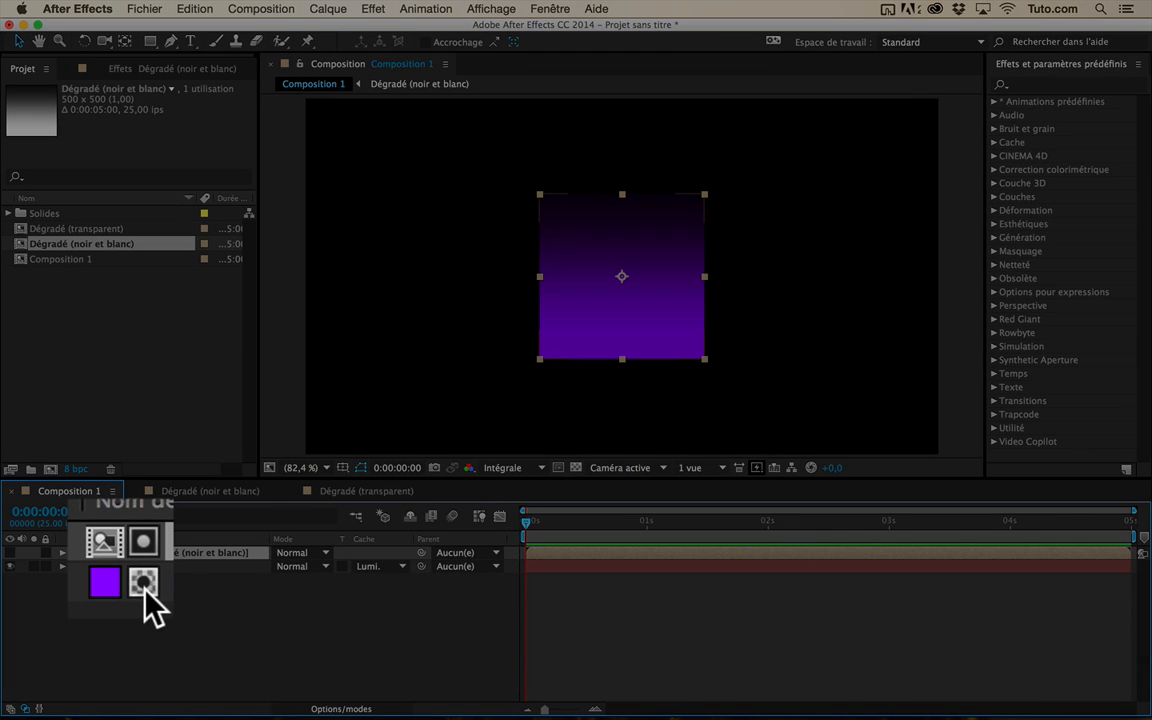
{"action": "left_click", "coordinate": [145, 567]}
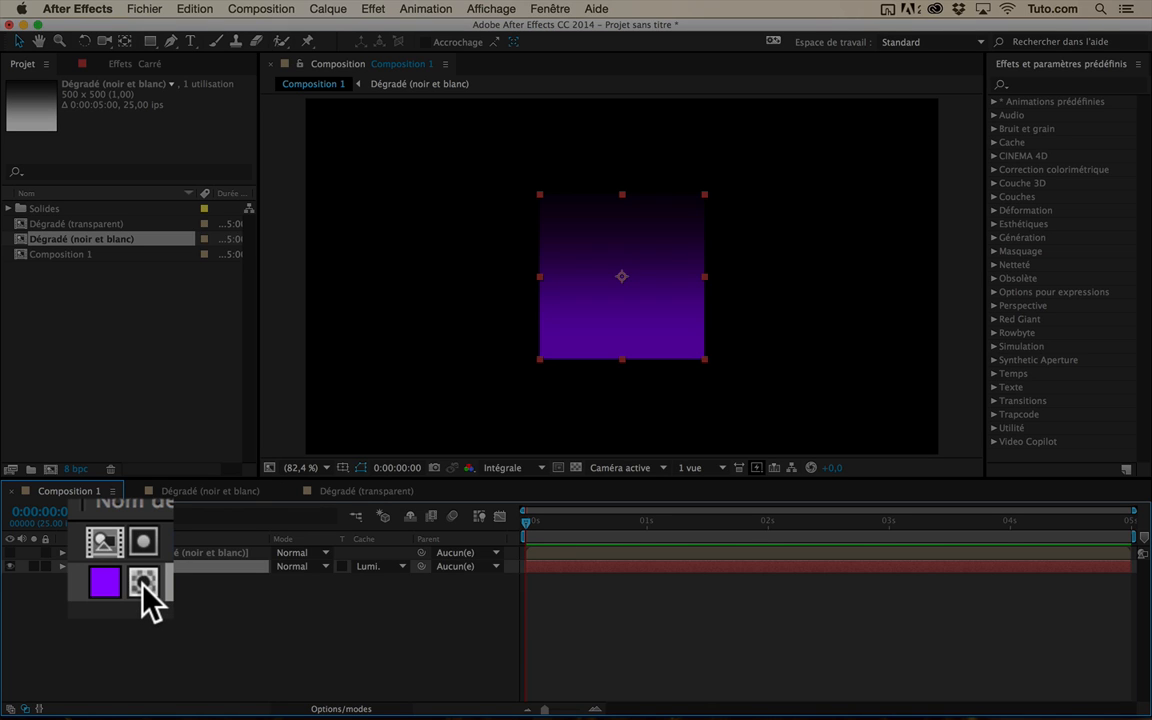
{"action": "left_click", "coordinate": [147, 552]}
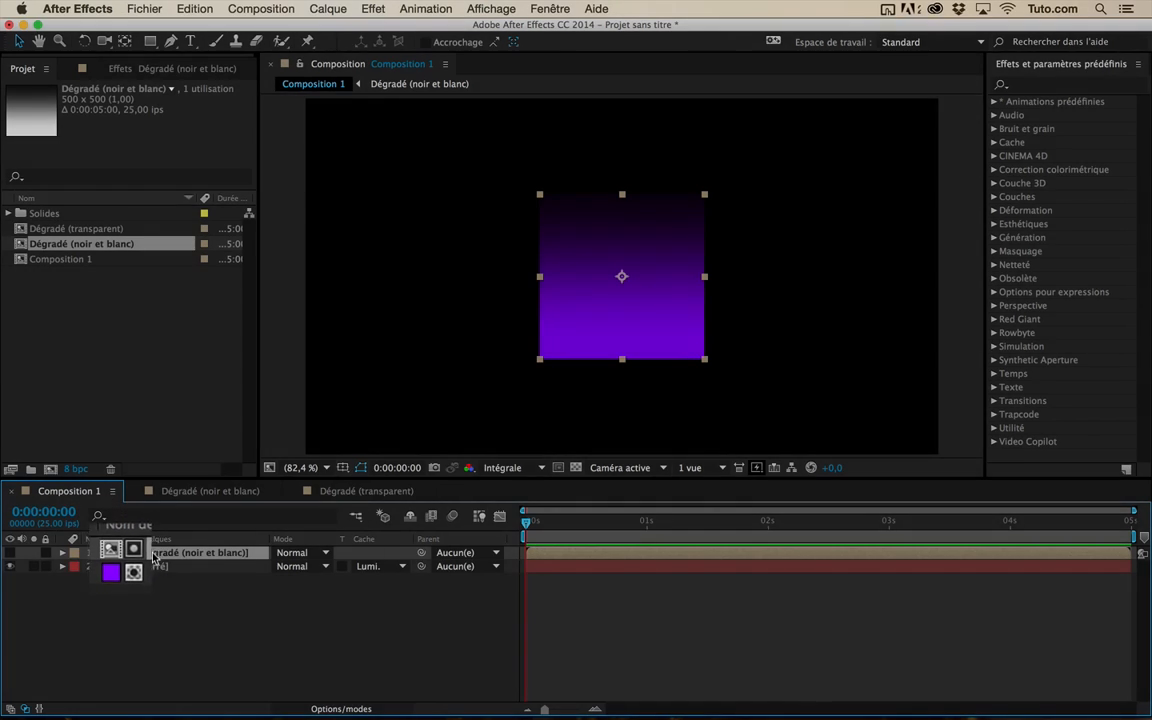
{"action": "left_click", "coordinate": [372, 566]}
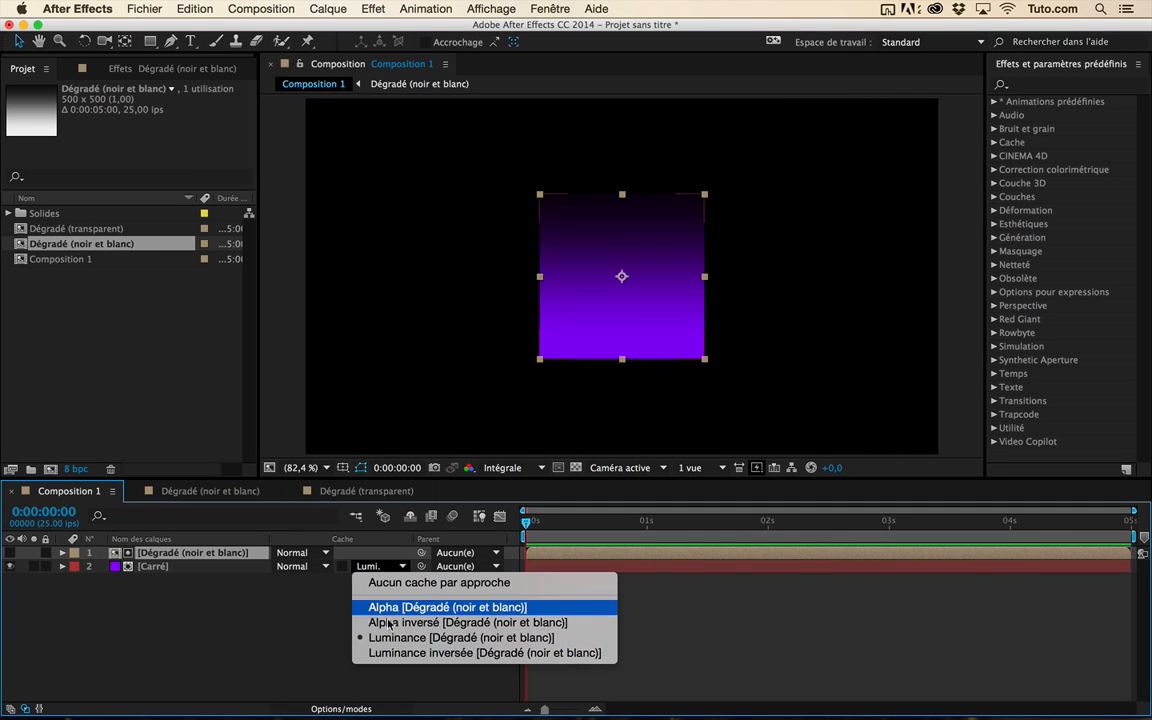
{"action": "left_click", "coordinate": [312, 654]}
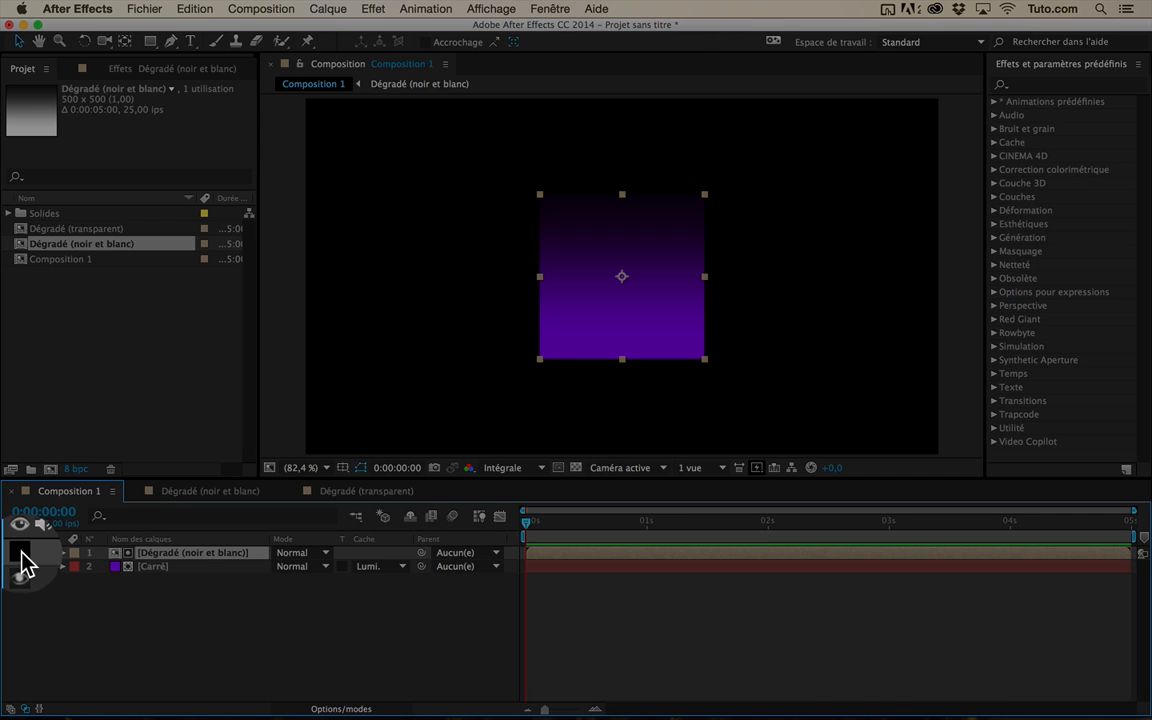
{"action": "left_click", "coordinate": [180, 567]}
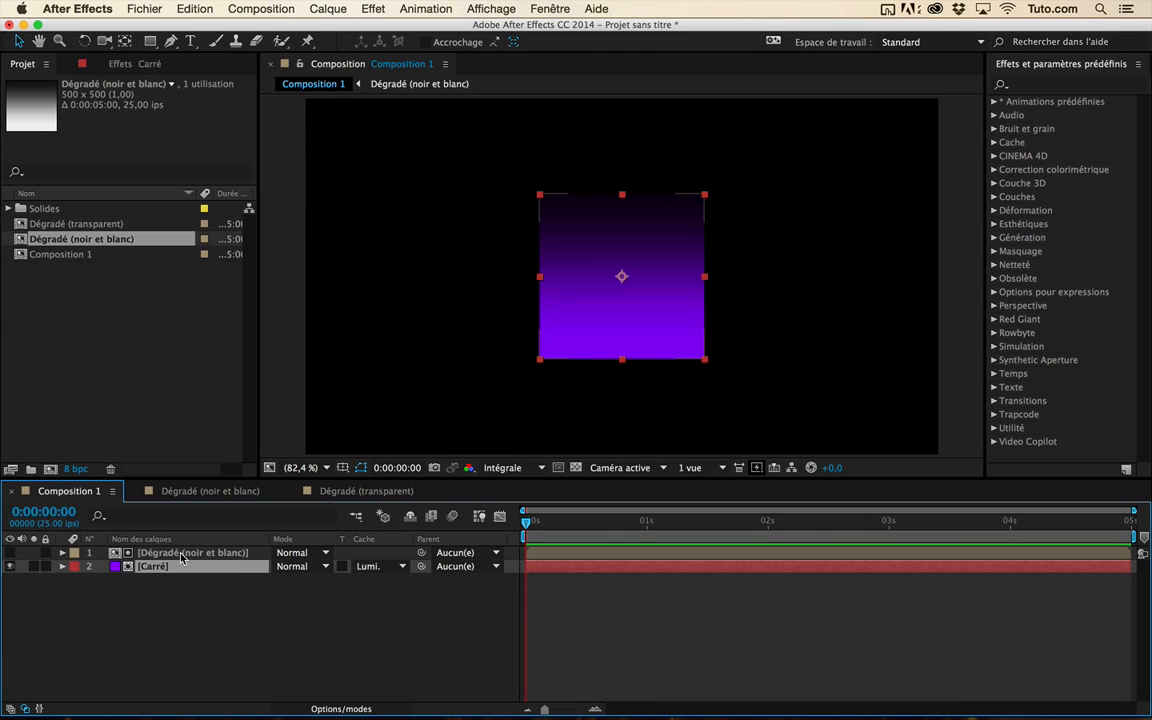
{"action": "left_click", "coordinate": [145, 553]}
{"action": "left_click", "coordinate": [160, 567]}
{"action": "left_click", "coordinate": [160, 553]}
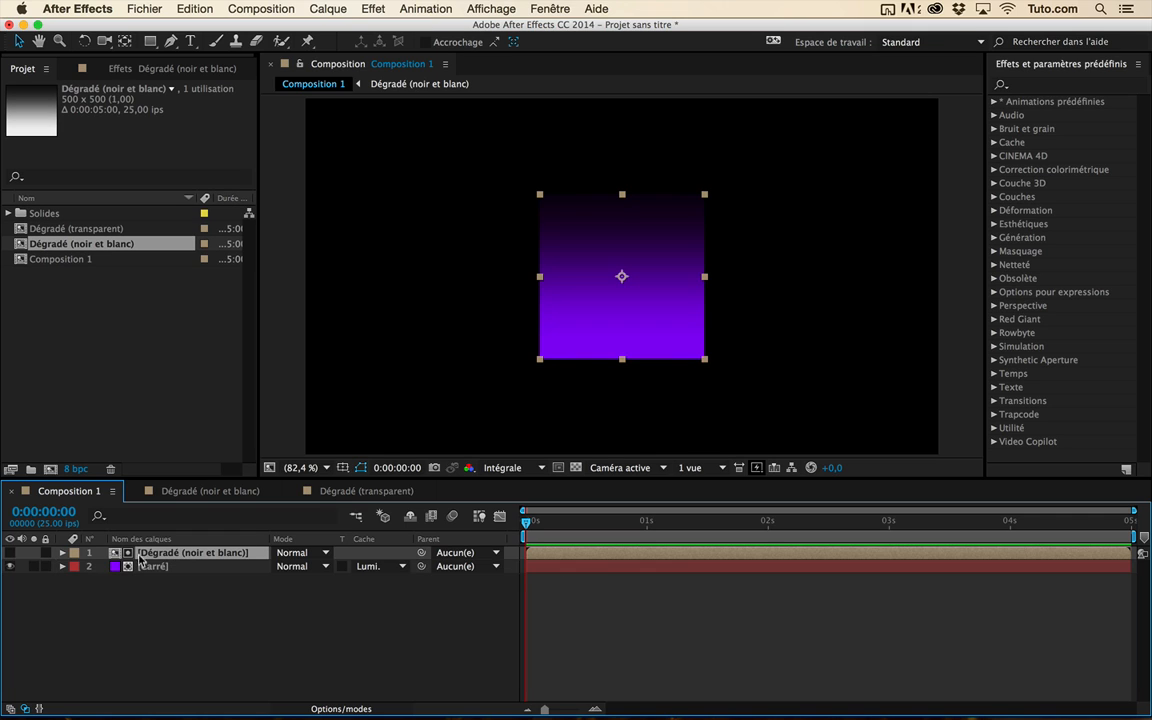
Show the gradient matte layer briefly, hide it again, and inspect the matted Carré layer over the transparency grid.
{"action": "left_click", "coordinate": [9, 553]}
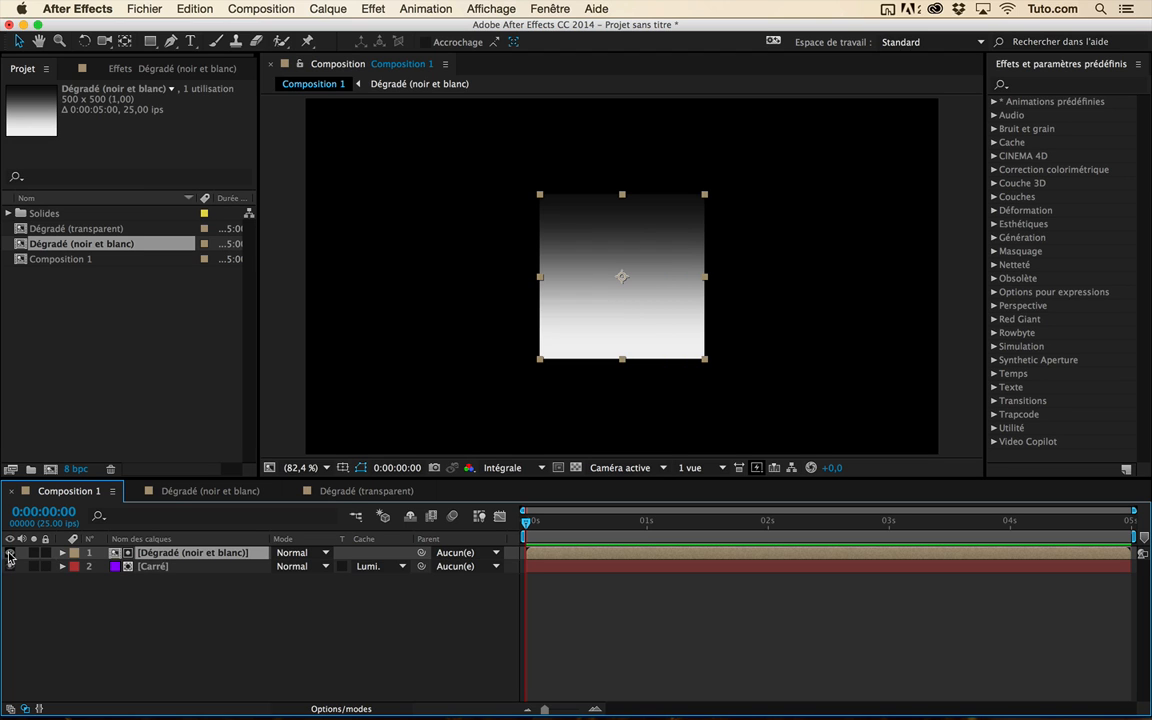
{"action": "left_click", "coordinate": [9, 553]}
{"action": "left_click", "coordinate": [170, 567]}
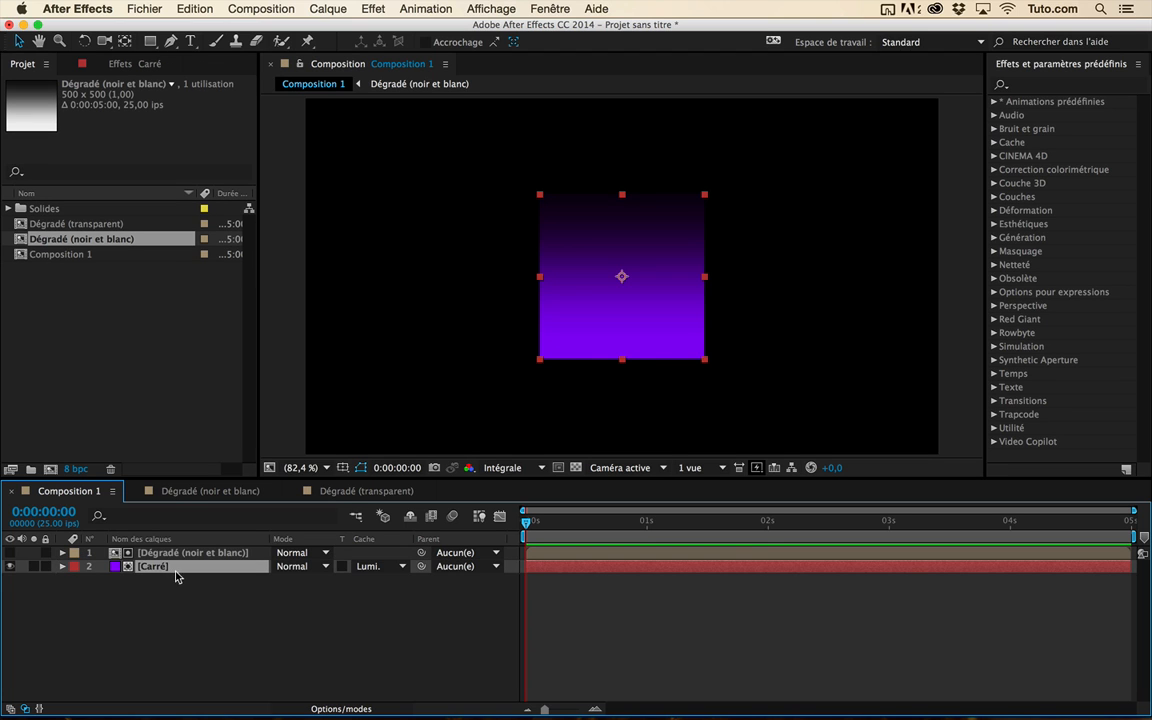
{"action": "left_click", "coordinate": [577, 468]}
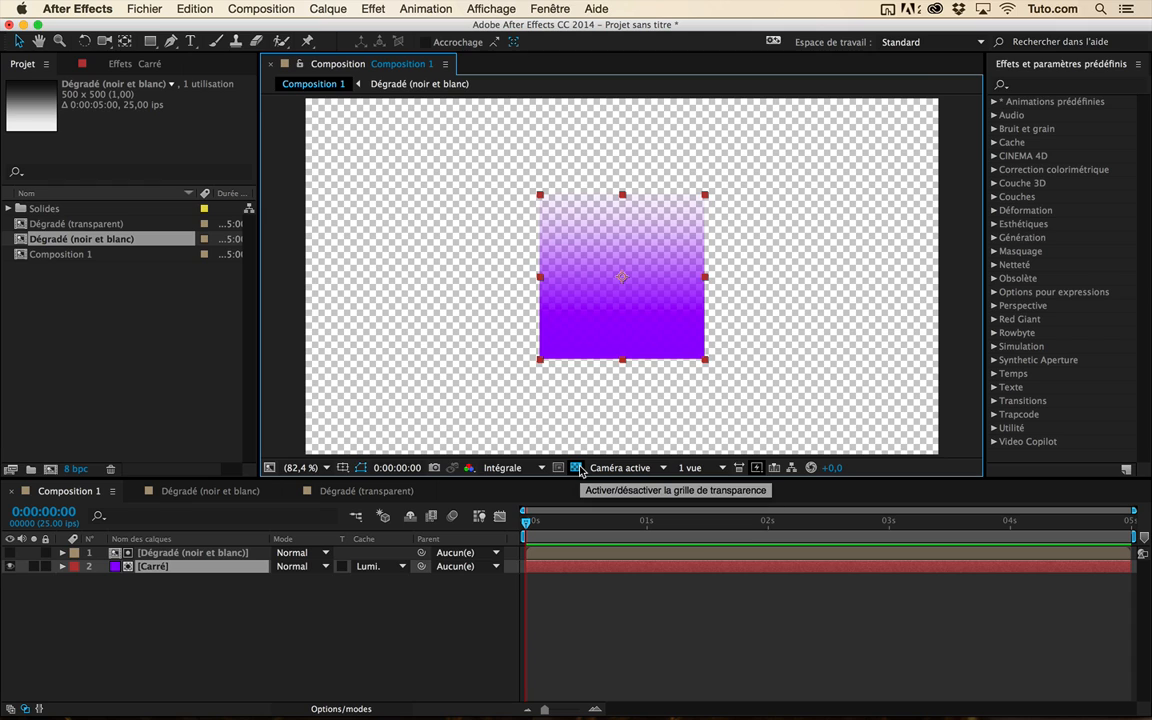
{"action": "left_click", "coordinate": [578, 468]}
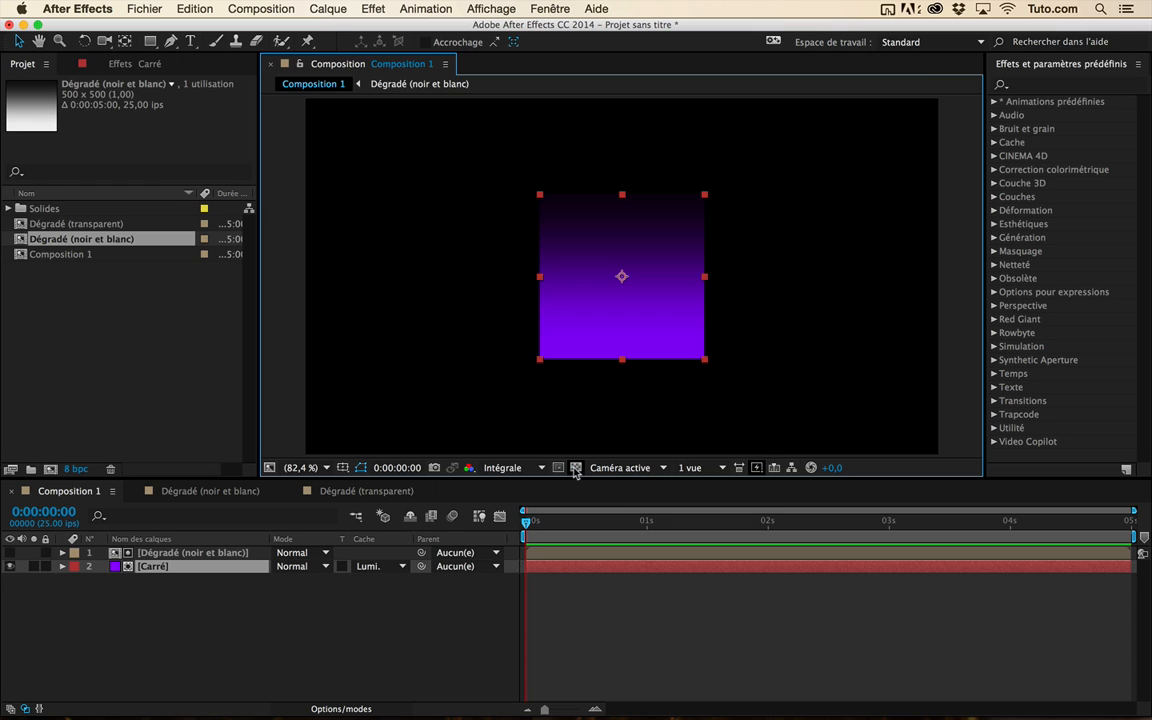
Change the Carré layer's track matte to Alpha [Dégradé (noir et blanc)] and examine both layers.
{"action": "left_click", "coordinate": [376, 567]}
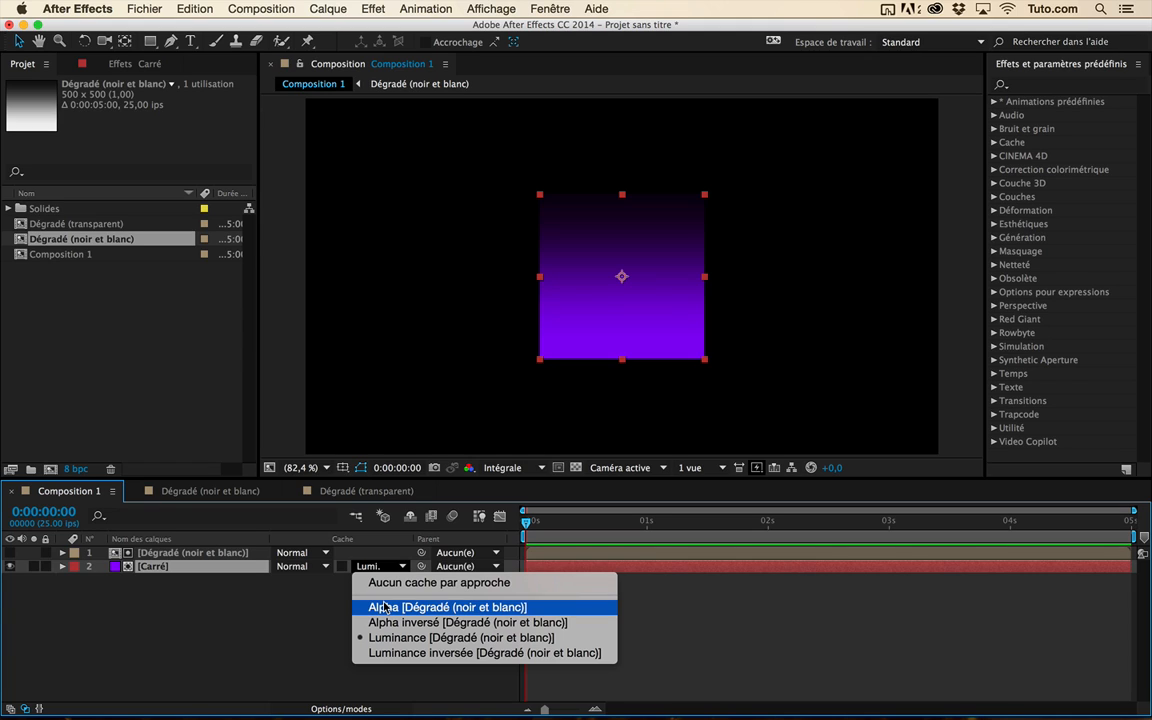
{"action": "left_click", "coordinate": [384, 607]}
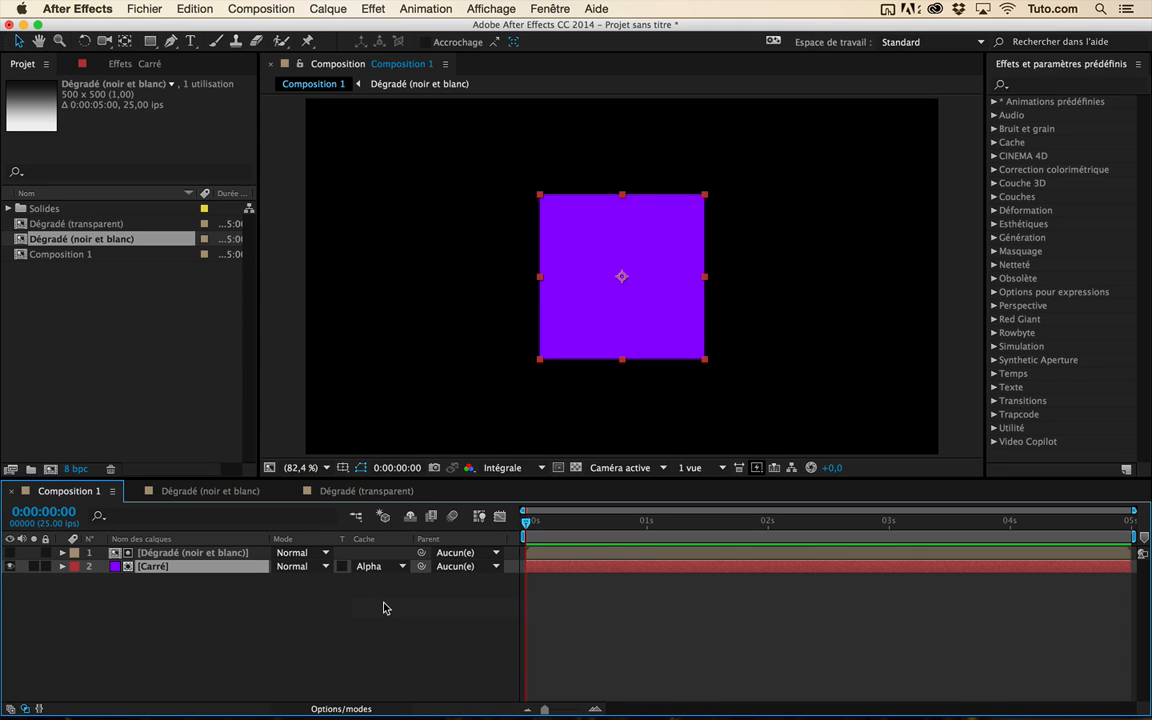
{"action": "left_click", "coordinate": [200, 553]}
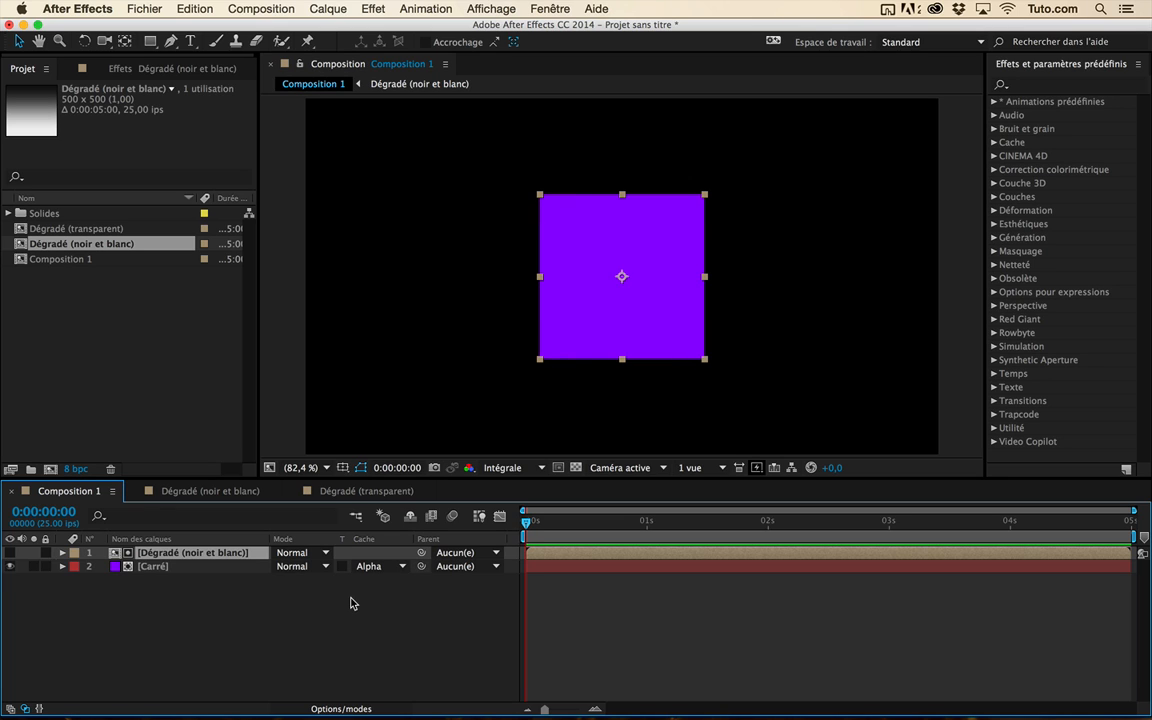
{"action": "left_click", "coordinate": [384, 572]}
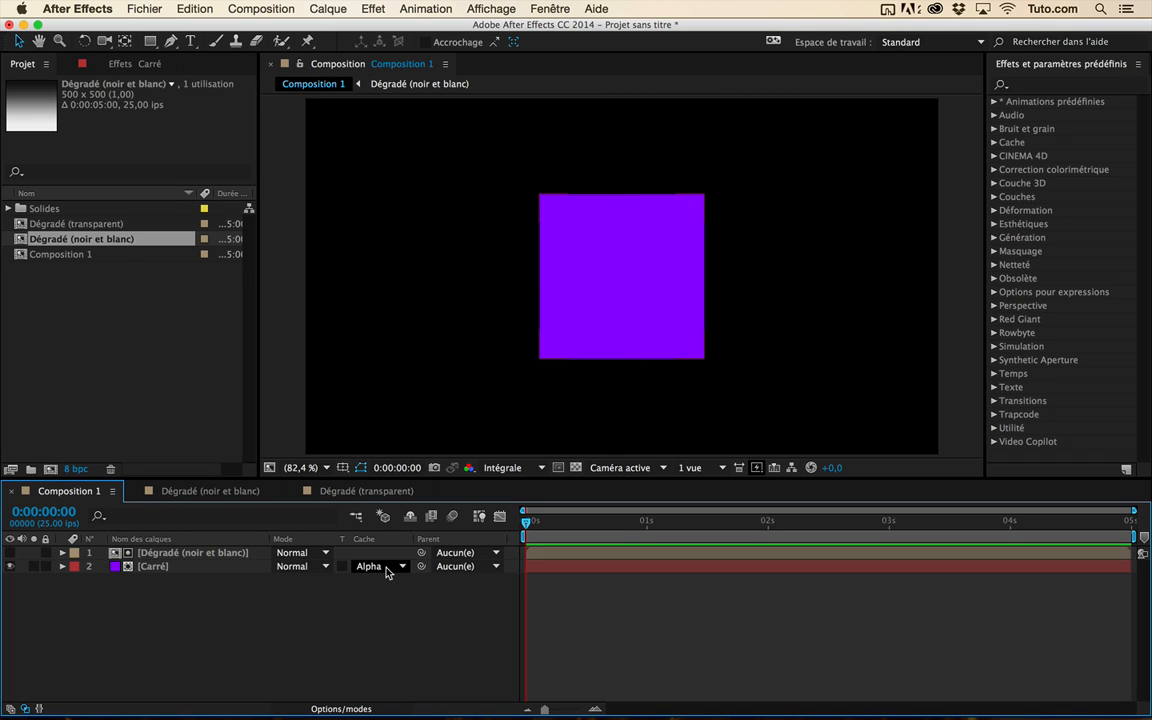
{"action": "left_click", "coordinate": [262, 567]}
{"action": "left_click", "coordinate": [256, 556]}
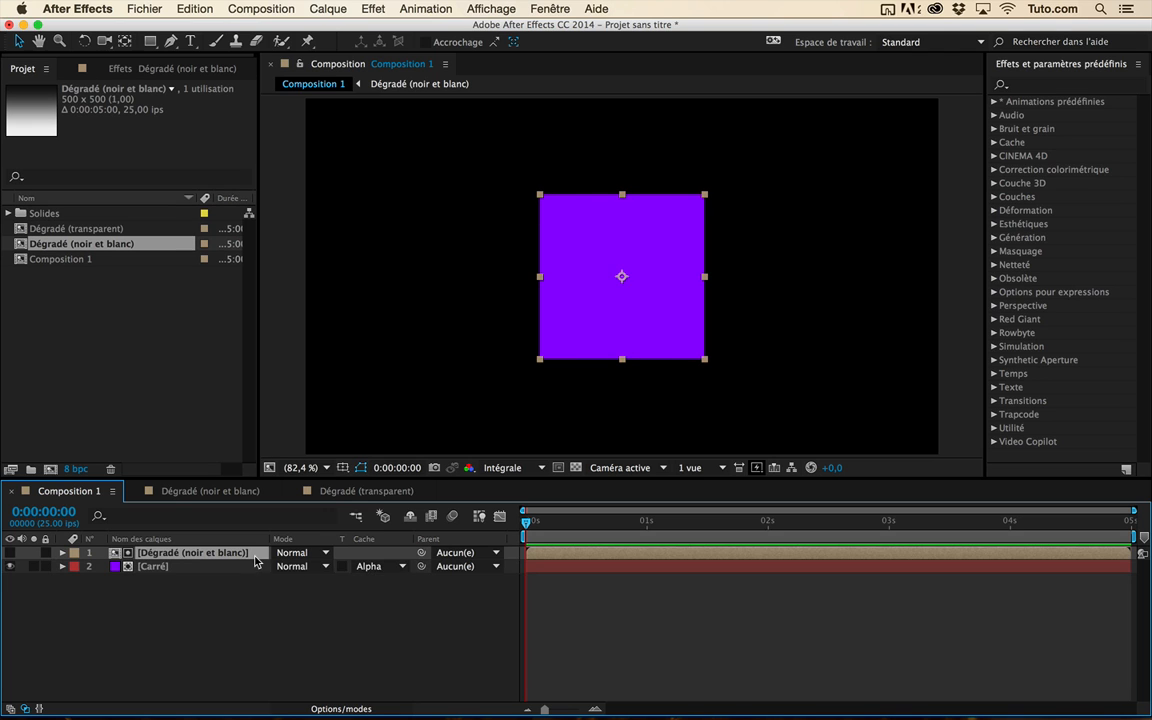
Delete the Dégradé (noir et blanc) layer from Composition 1.
{"action": "left_click", "coordinate": [388, 575]}
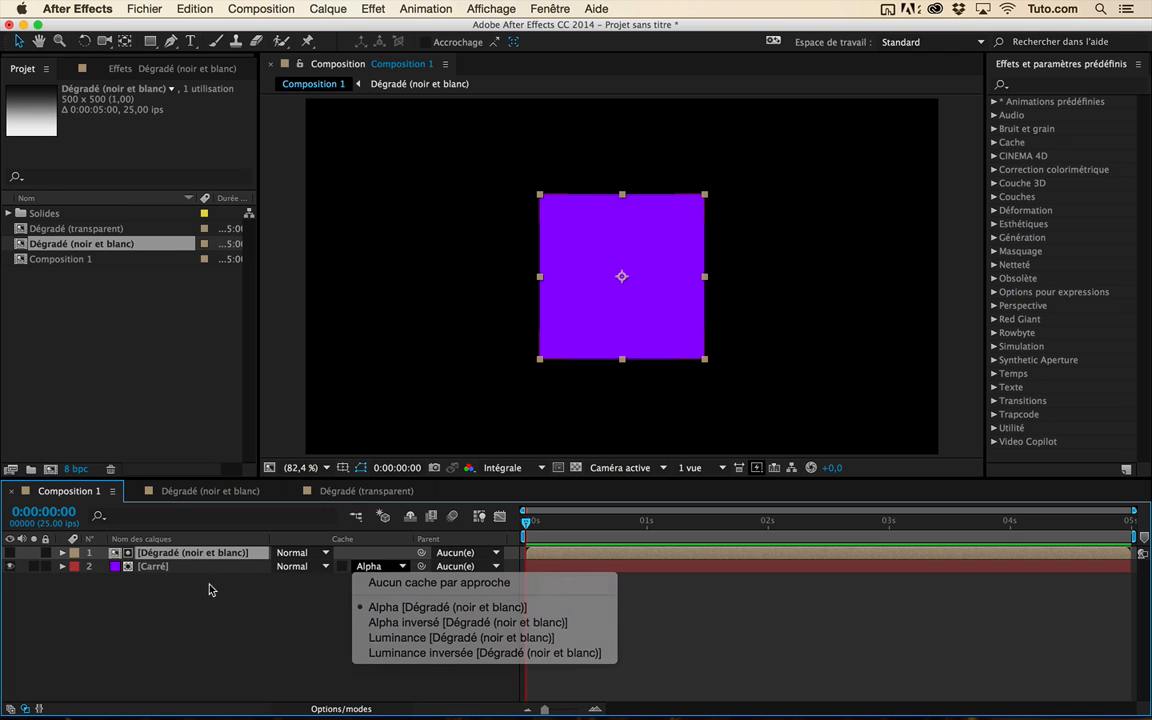
{"action": "left_click", "coordinate": [207, 555]}
{"action": "key", "text": "Delete"}
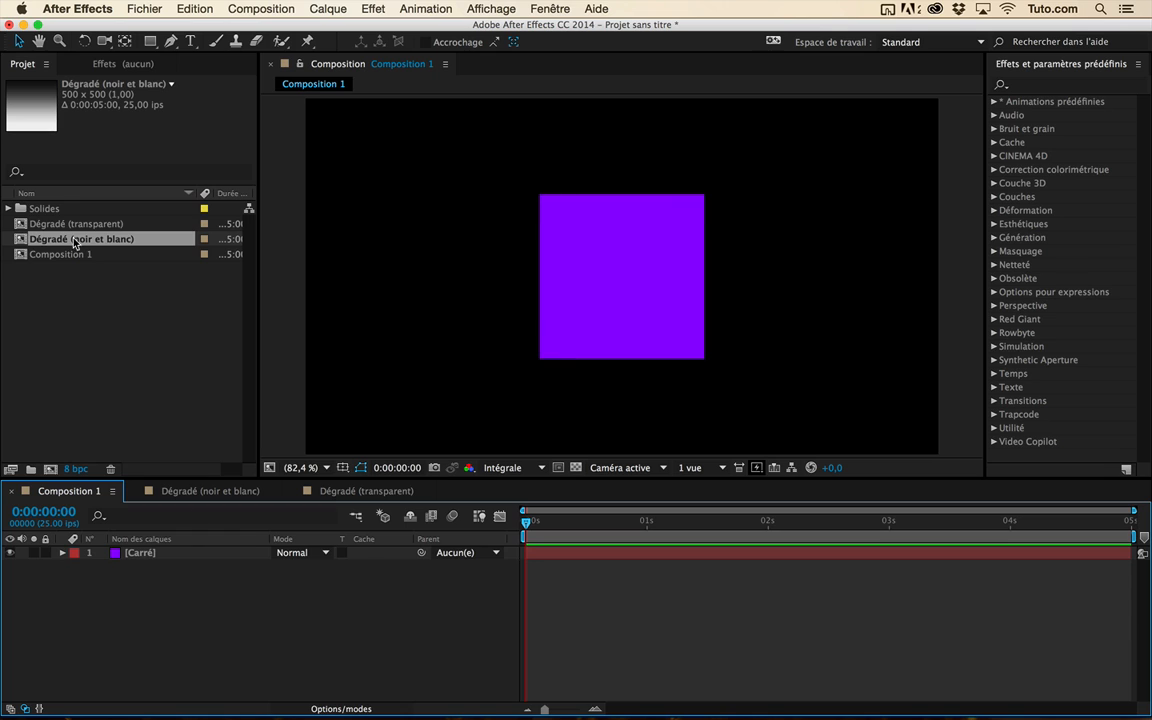
Add the Dégradé (transparent) composition above Carré as a hidden Alpha matte, and check the matted square over the transparency grid.
{"action": "left_click", "coordinate": [51, 225]}
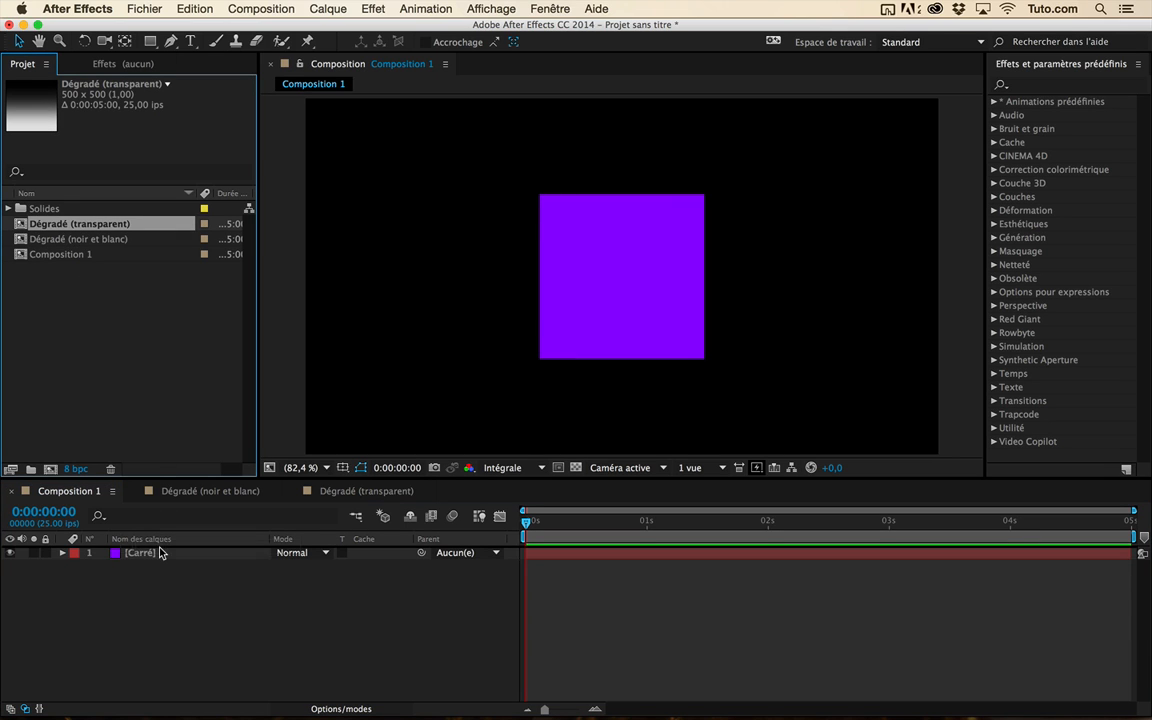
{"action": "key", "text": "super+slash"}
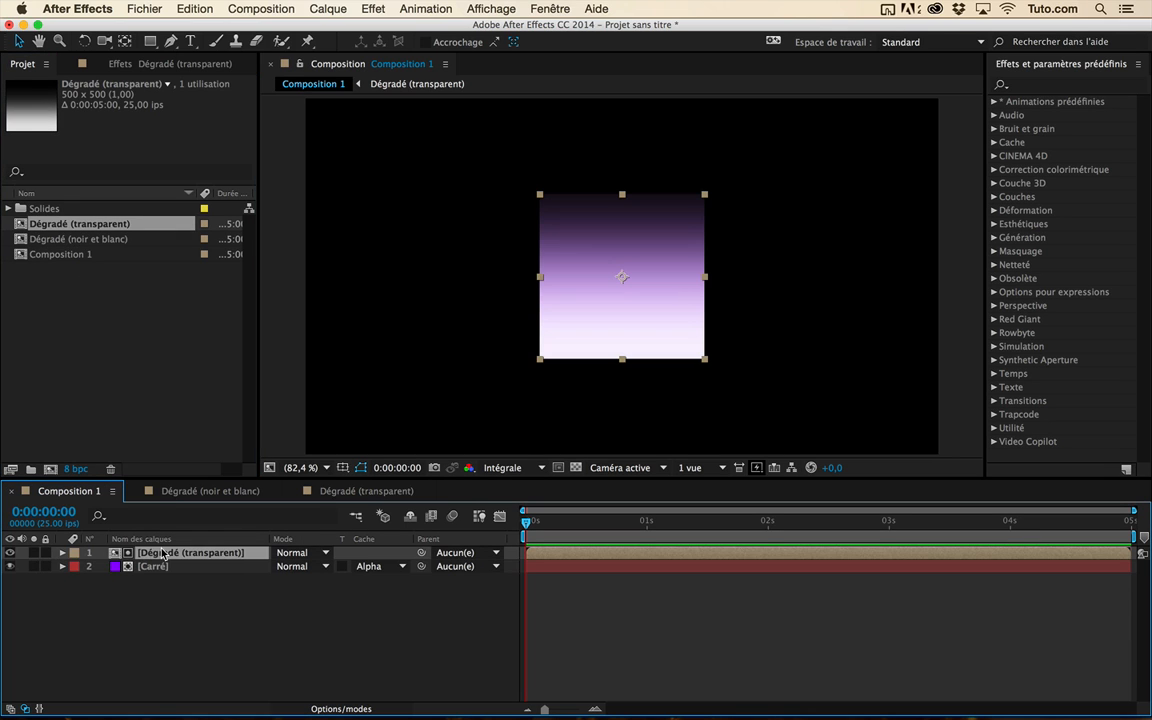
{"action": "left_click", "coordinate": [9, 553]}
{"action": "left_click", "coordinate": [375, 566]}
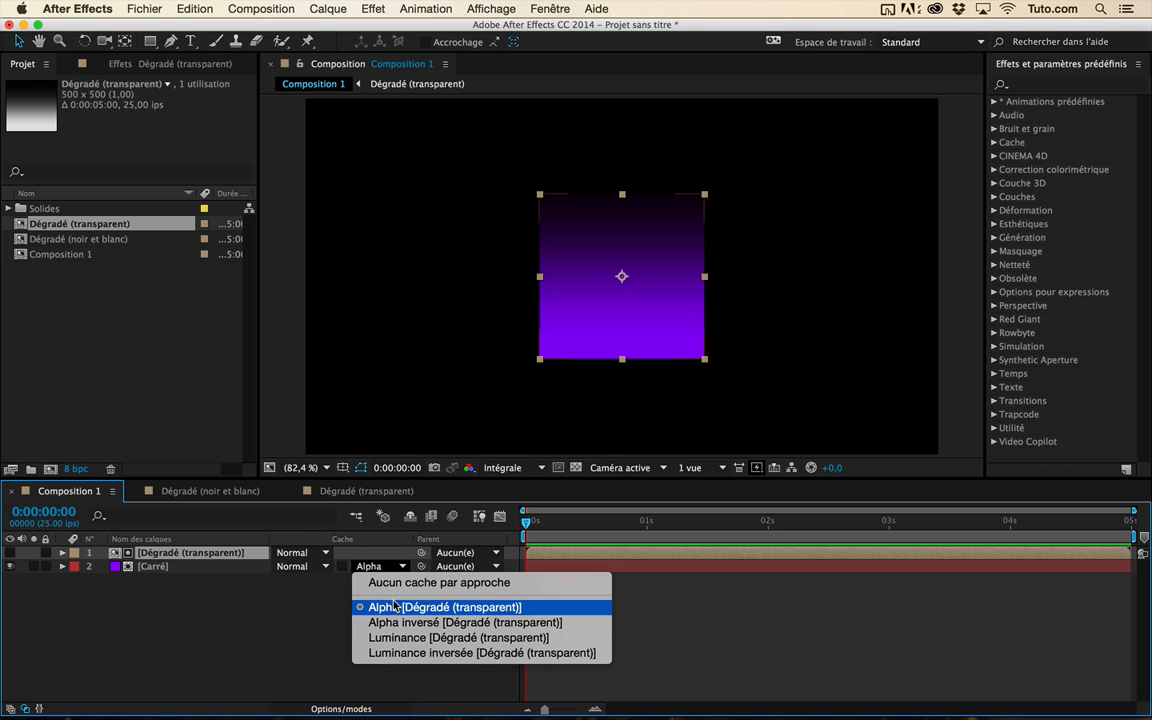
{"action": "left_click", "coordinate": [395, 606]}
{"action": "left_click", "coordinate": [393, 609]}
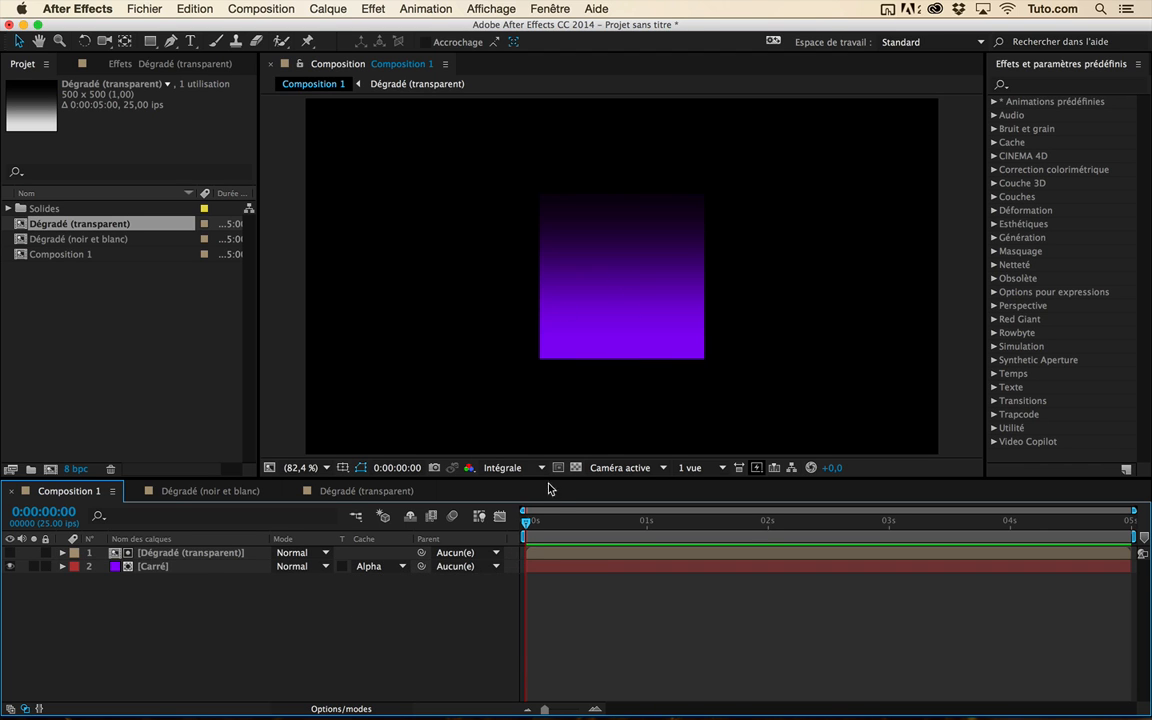
{"action": "left_click", "coordinate": [577, 468]}
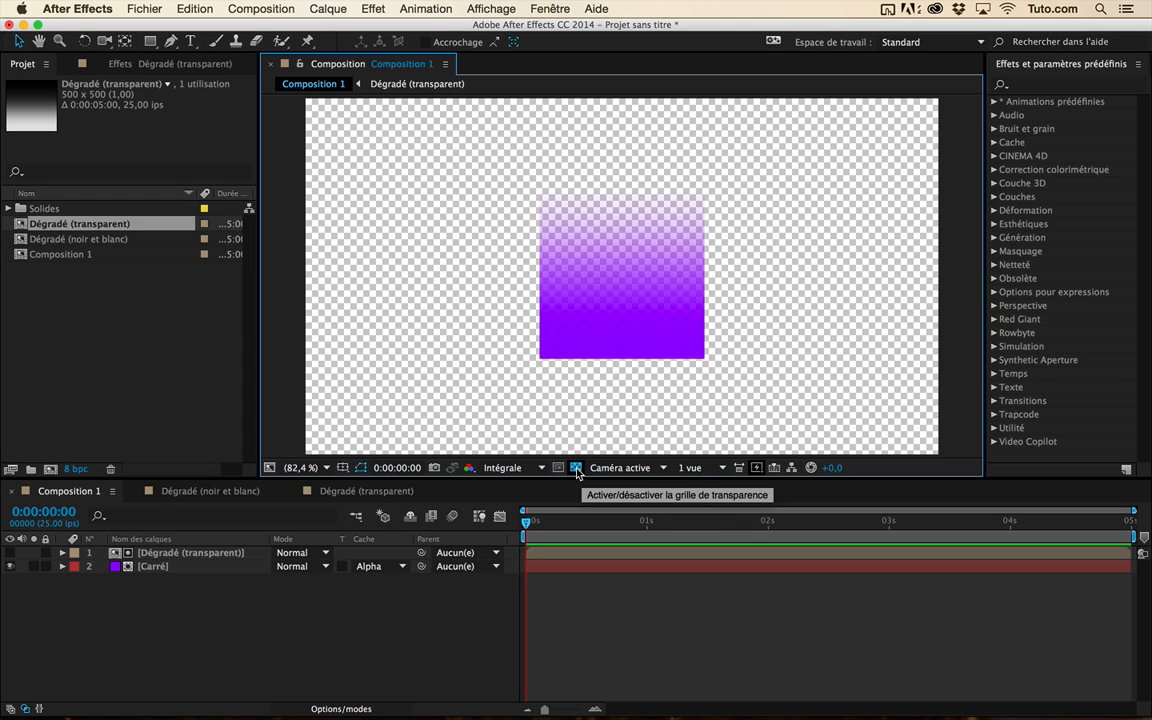
{"action": "left_click", "coordinate": [577, 468]}
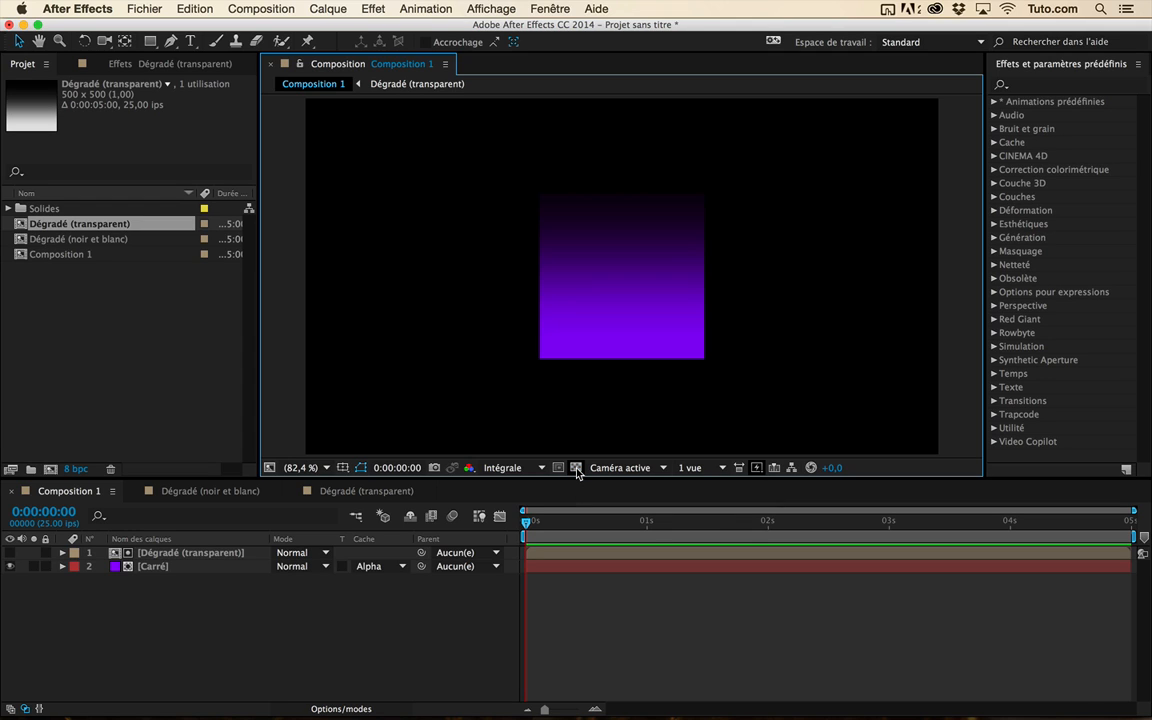
Try the Alpha inversé [Dégradé (transparent)] matte on the Carré layer and return it to the regular Alpha matte.
{"action": "left_click", "coordinate": [369, 566]}
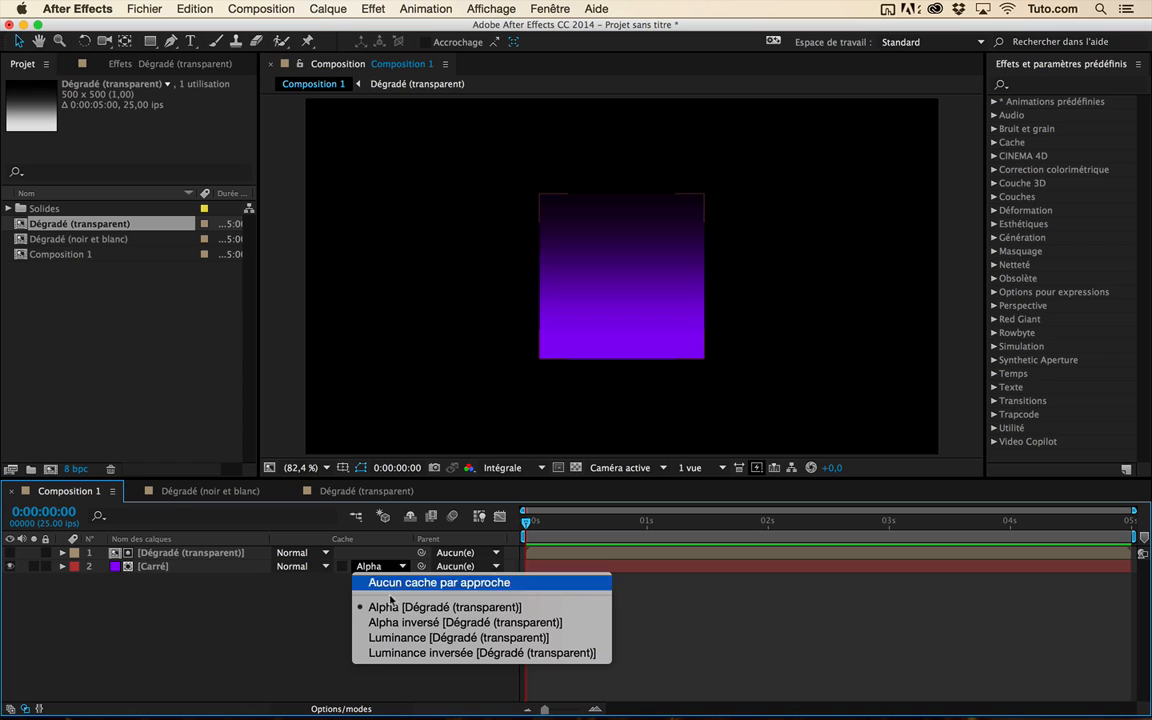
{"action": "left_click", "coordinate": [425, 623]}
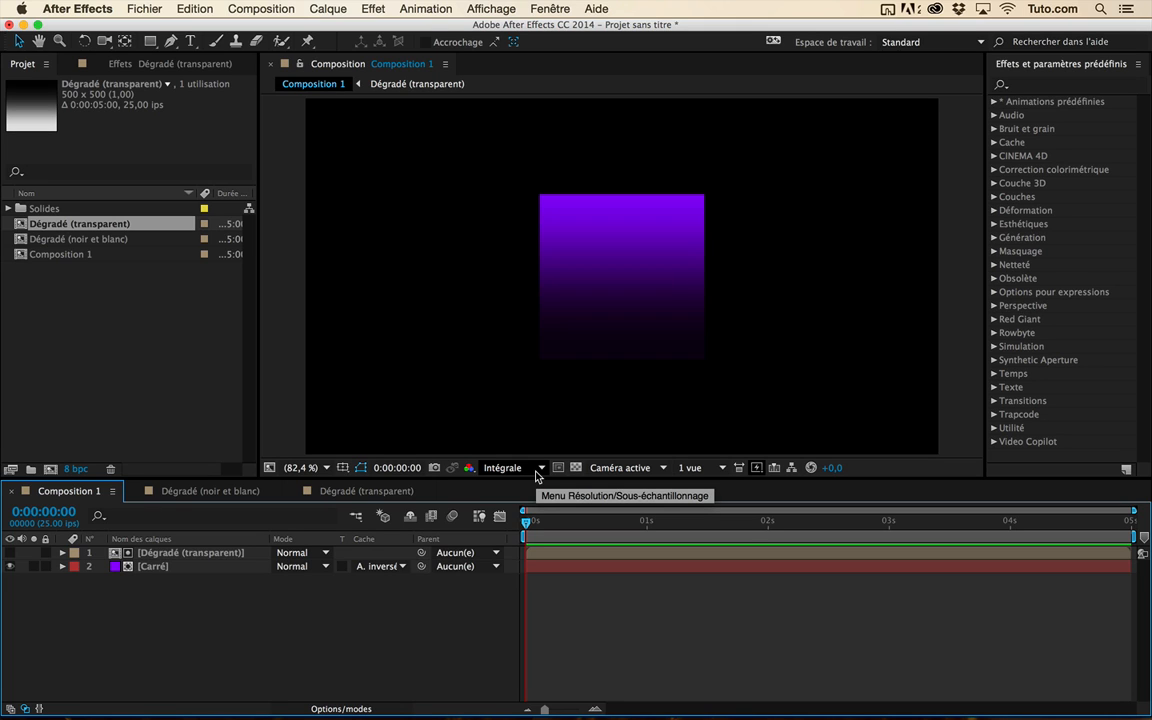
{"action": "left_click", "coordinate": [398, 566]}
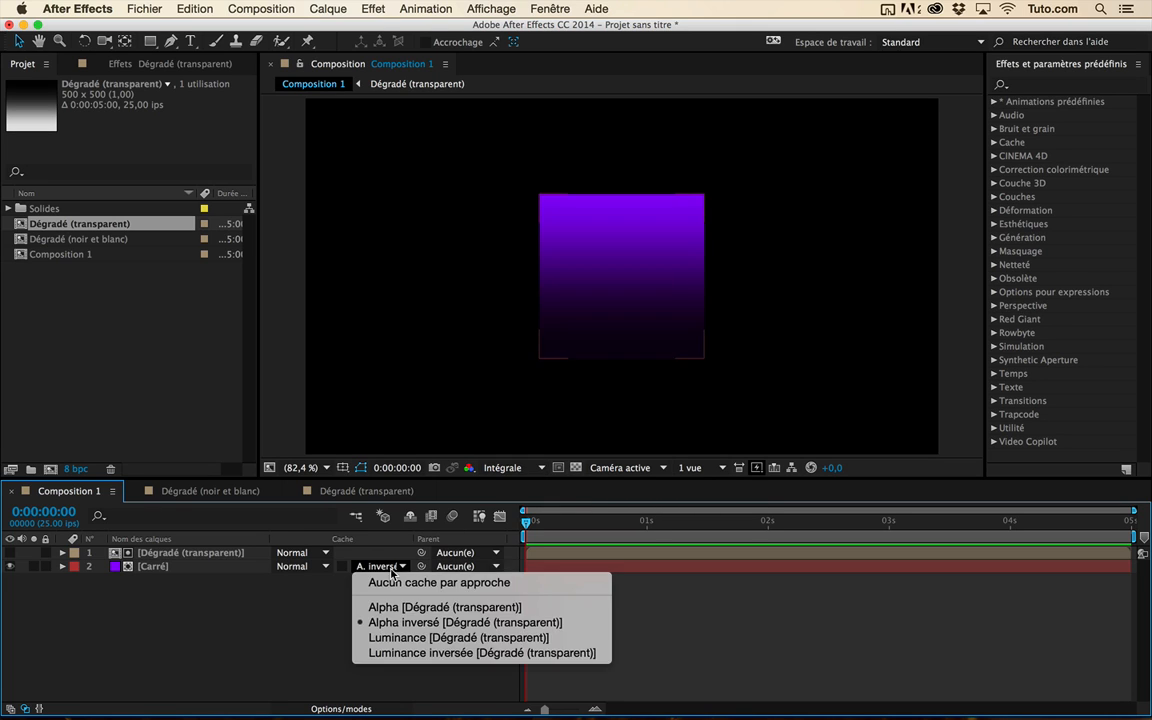
{"action": "left_click", "coordinate": [403, 607]}
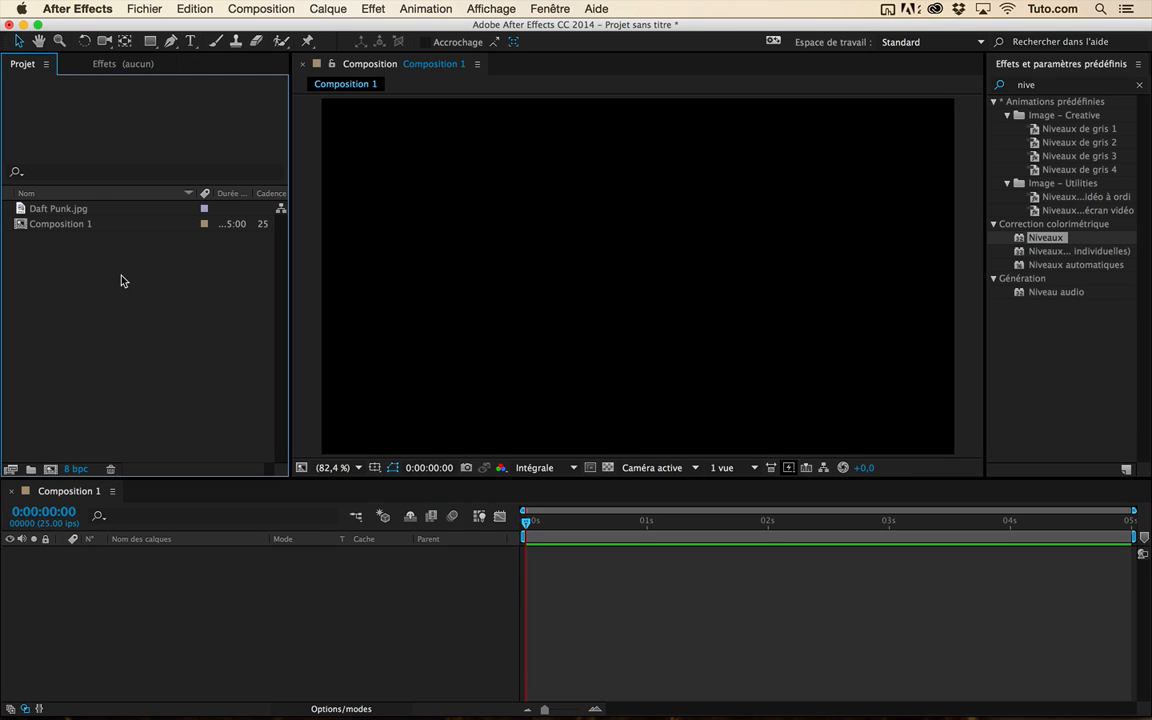
Place the Daft Punk.jpg image as a layer in the empty Composition 1.
{"action": "left_click", "coordinate": [66, 215]}
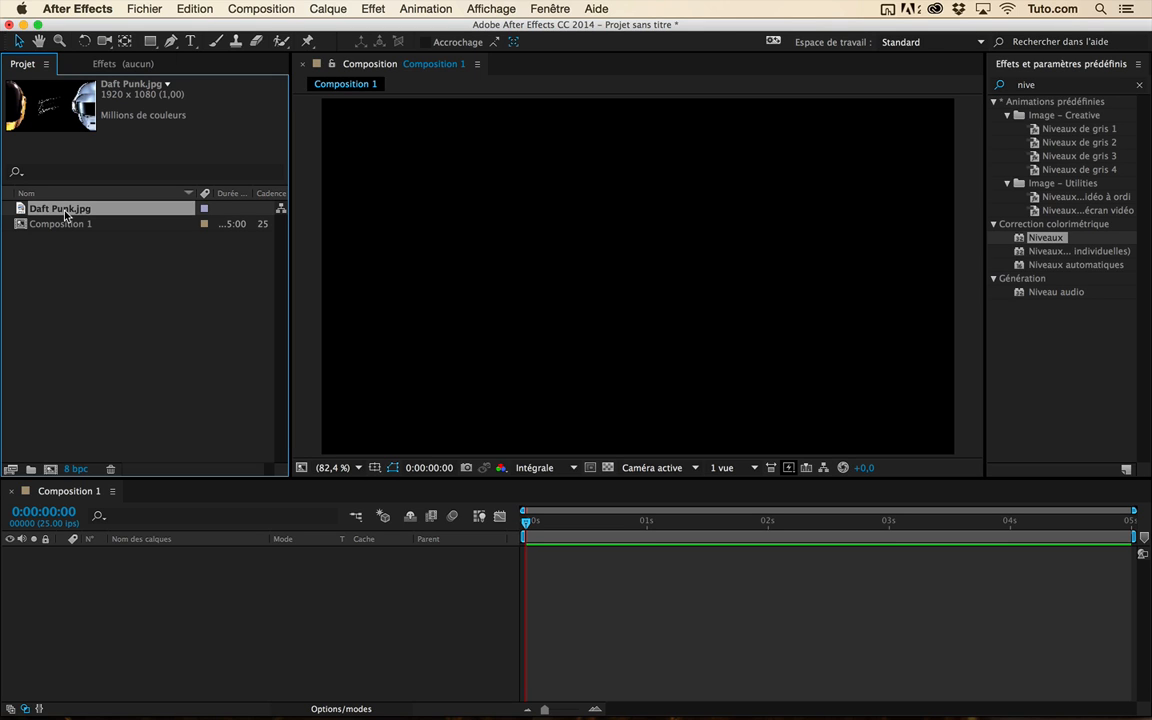
{"action": "left_click_drag", "start_coordinate": [66, 215], "coordinate": [163, 494]}
{"action": "left_click_drag", "start_coordinate": [190, 602], "coordinate": [197, 594]}
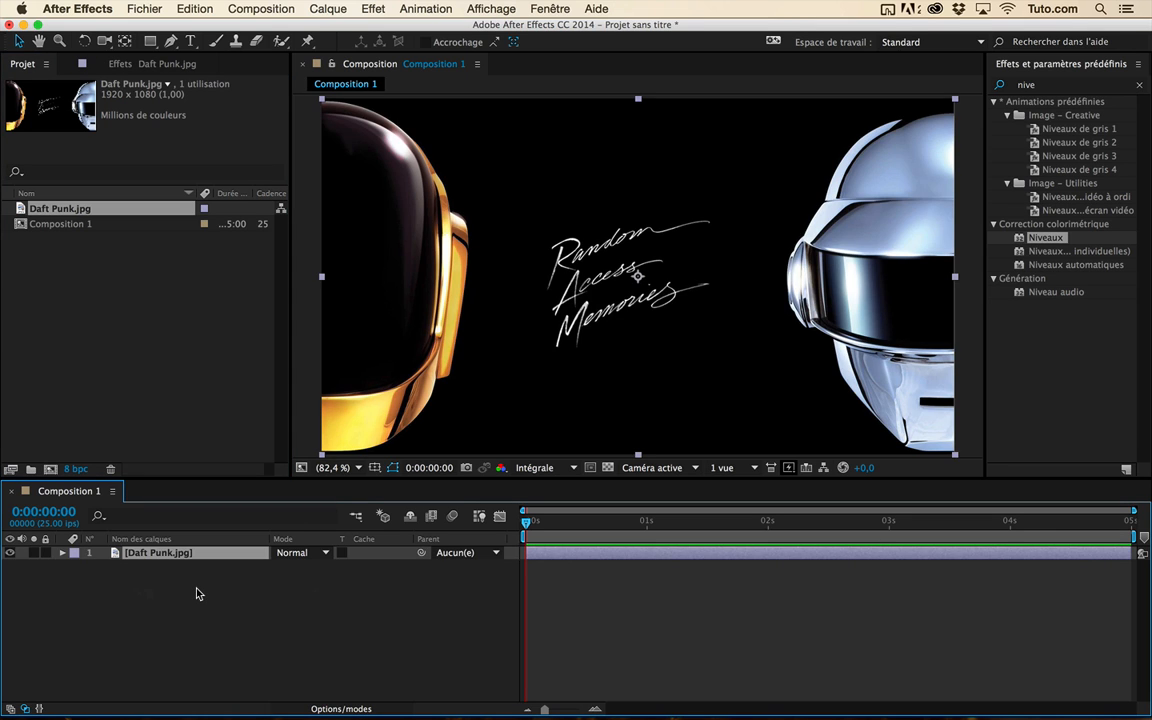
Rename the composition containing the Daft Punk.jpg image as Daft Punk.
{"action": "left_click", "coordinate": [83, 226]}
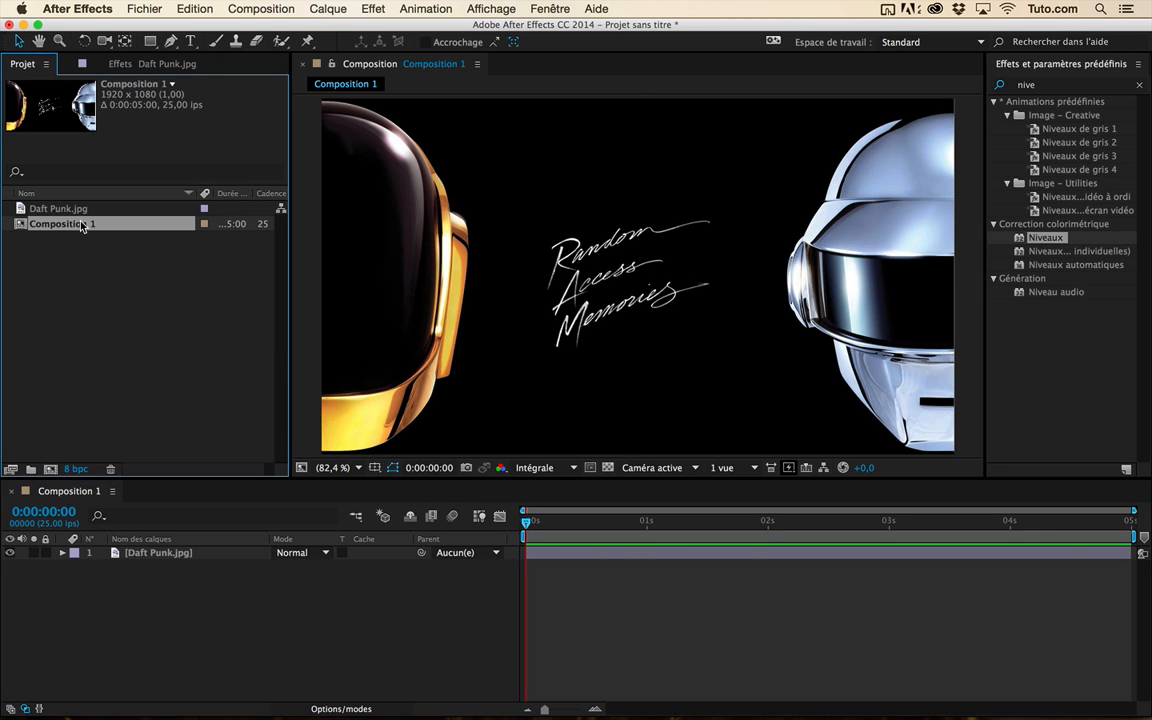
{"action": "key", "text": "Return"}
{"action": "type", "text": "Daft Punk"}
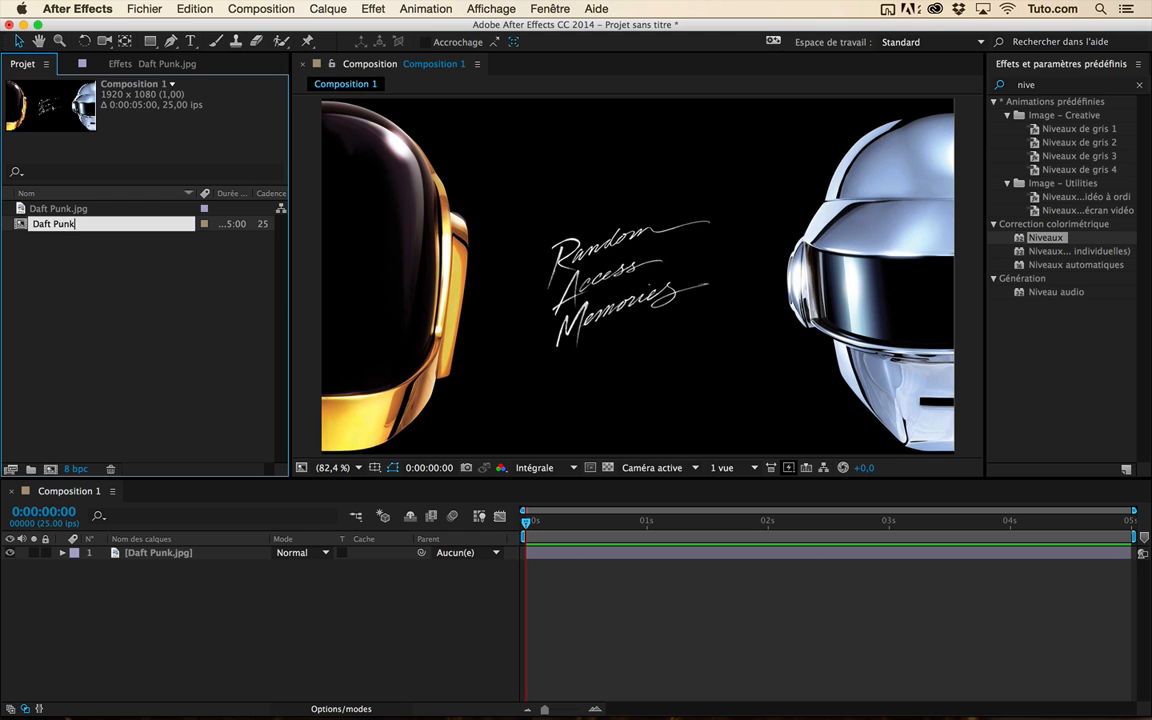
{"action": "key", "text": "Return"}
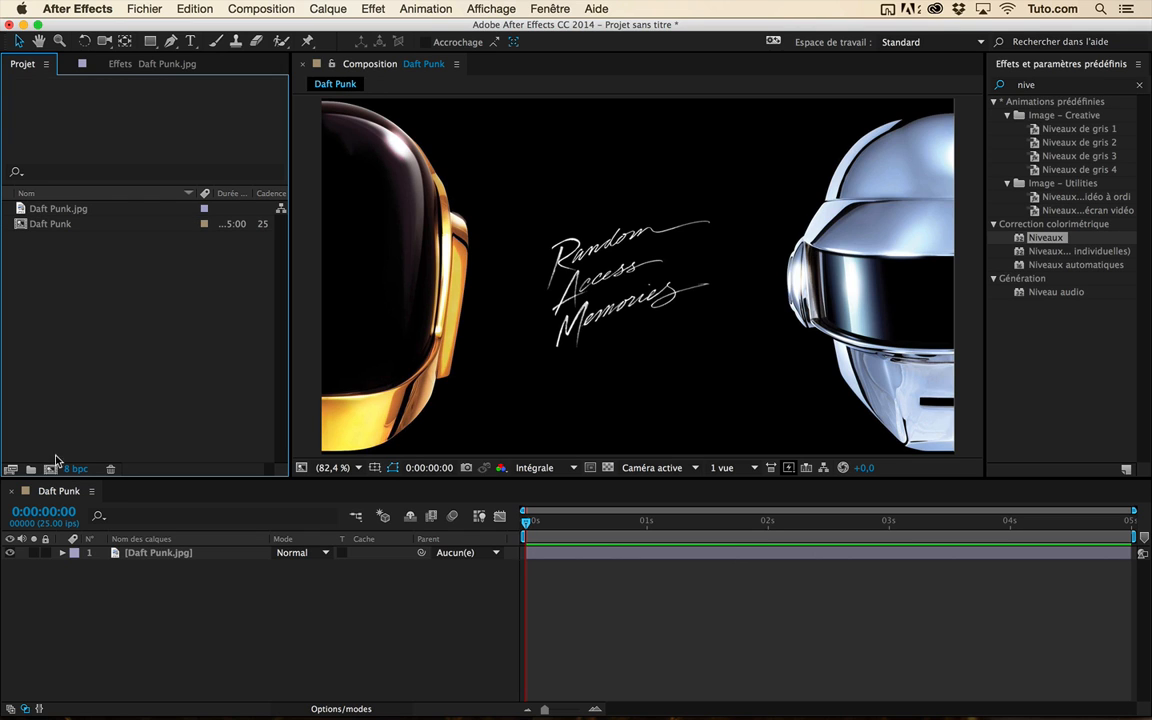
Create a new composition named Composition 1 at 1920 × 1080 px, 25 images per second and 5 seconds long.
{"action": "left_click", "coordinate": [50, 469]}
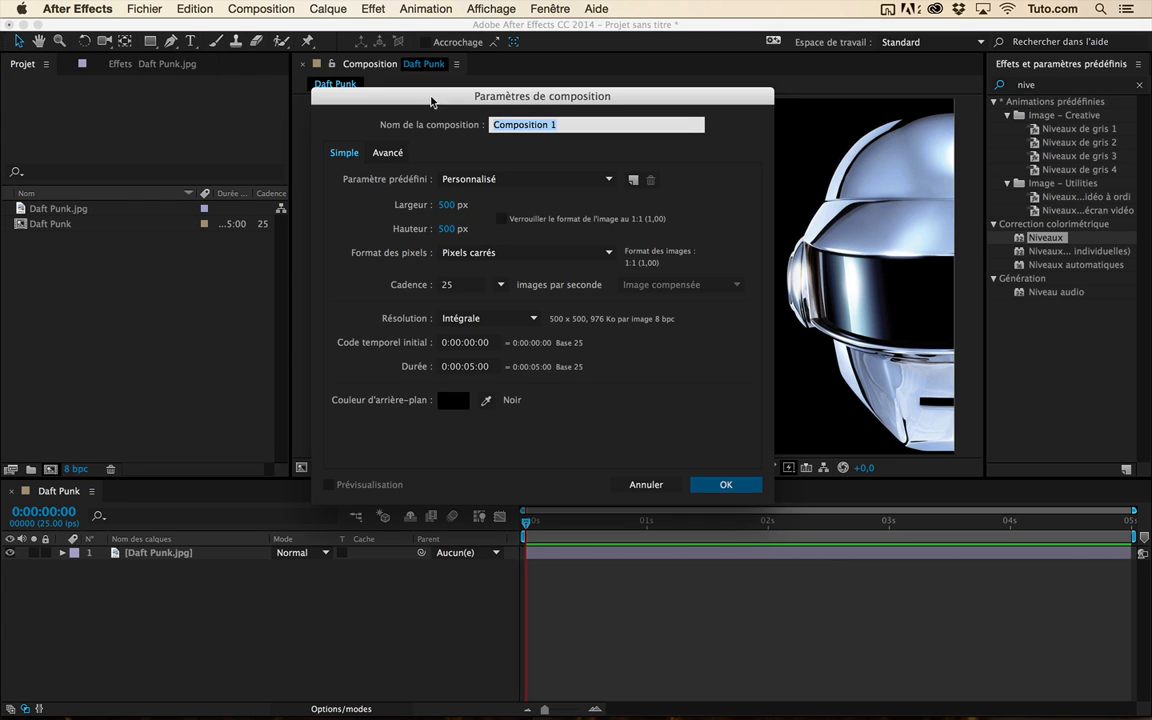
{"action": "left_click", "coordinate": [446, 204]}
{"action": "type", "text": "1"}
{"action": "type", "text": "080"}
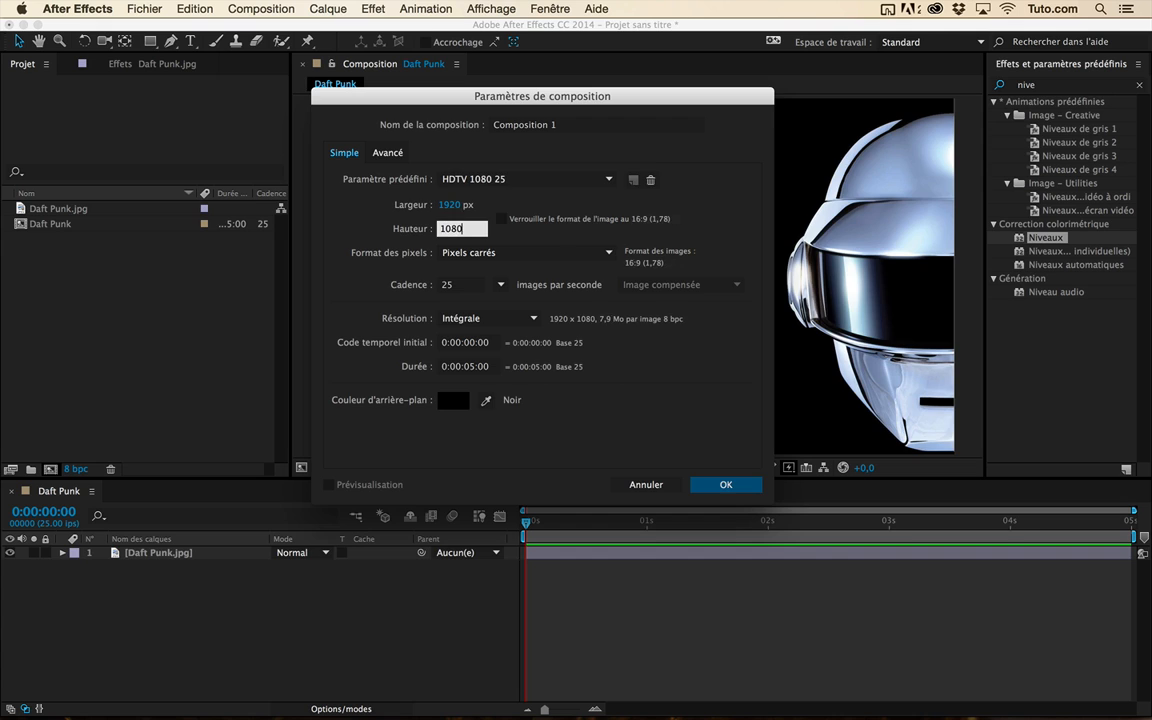
{"action": "key", "text": "Return"}
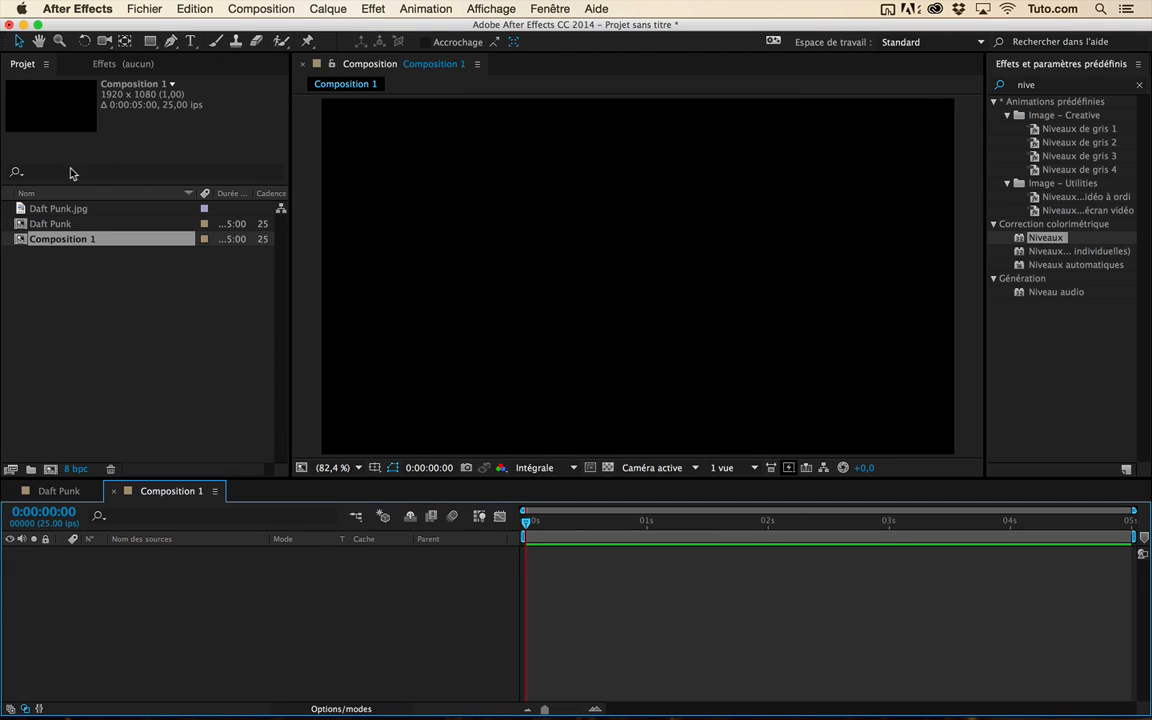
Place the Daft Punk composition in Composition 1 and add a purple solid matching the composition's 1920 × 1080 px size.
{"action": "left_click_drag", "start_coordinate": [50, 226], "coordinate": [206, 609]}
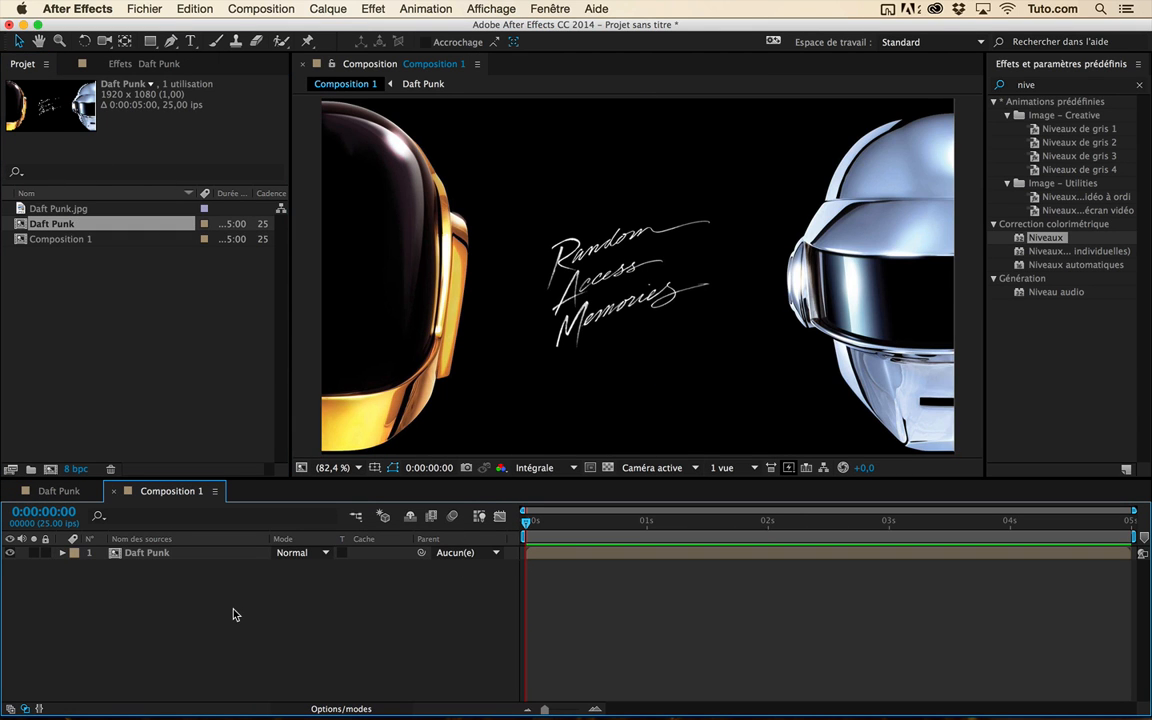
{"action": "left_click", "coordinate": [180, 555]}
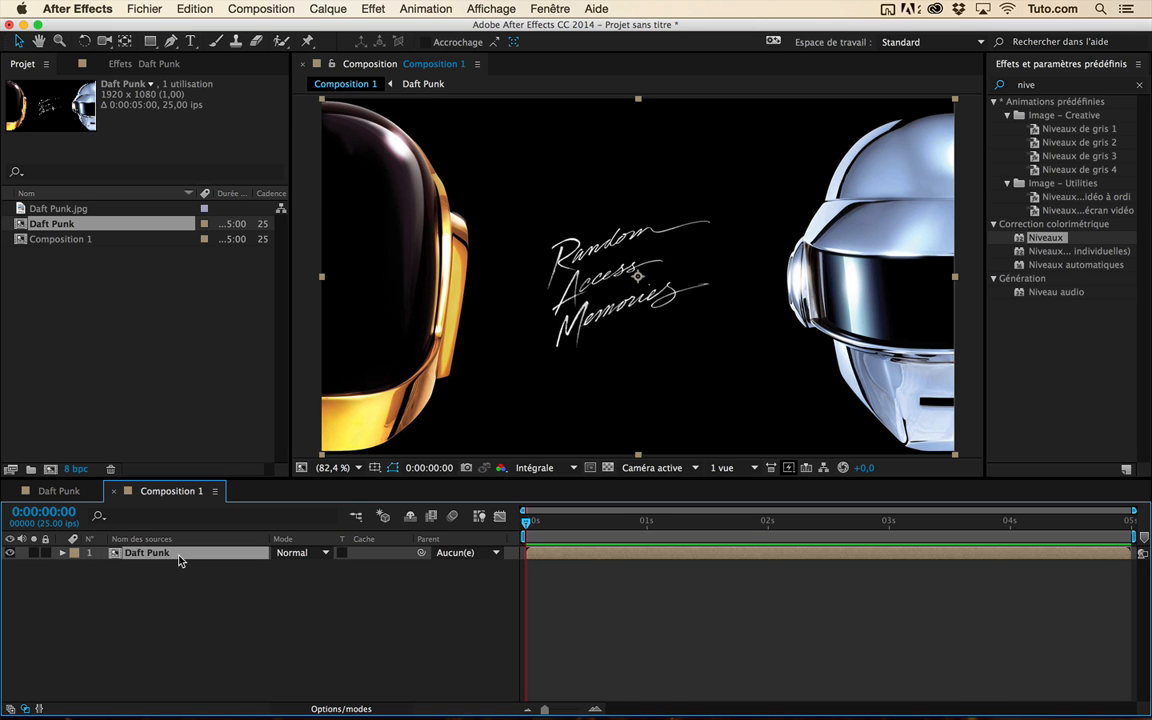
{"action": "left_click", "coordinate": [176, 609]}
{"action": "key", "text": "super+y"}
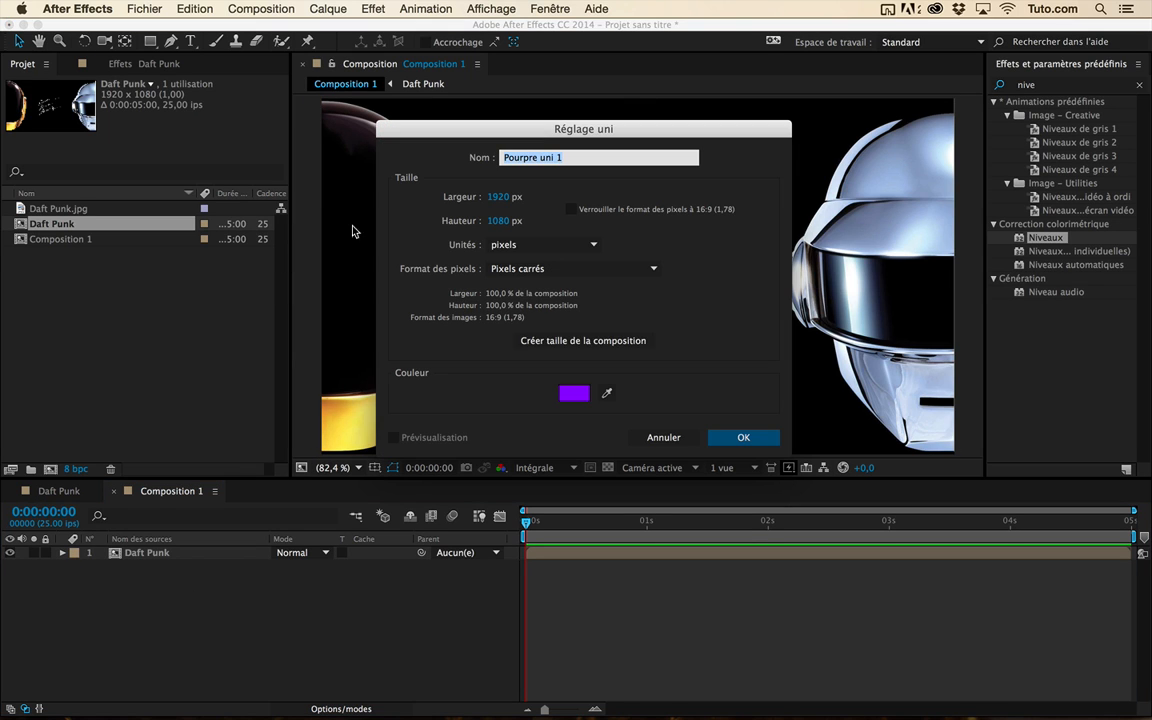
{"action": "left_click", "coordinate": [514, 337]}
{"action": "key", "text": "Return"}
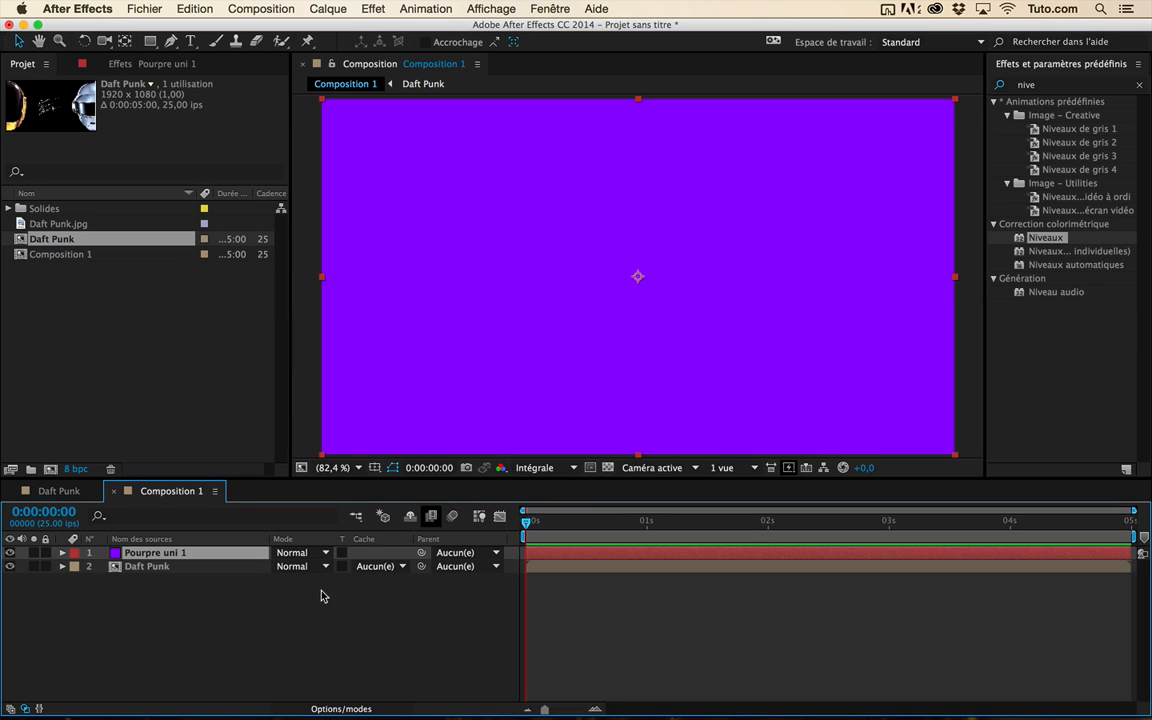
Move the purple solid layer below the Daft Punk layer in Composition 1.
{"action": "left_click", "coordinate": [321, 597]}
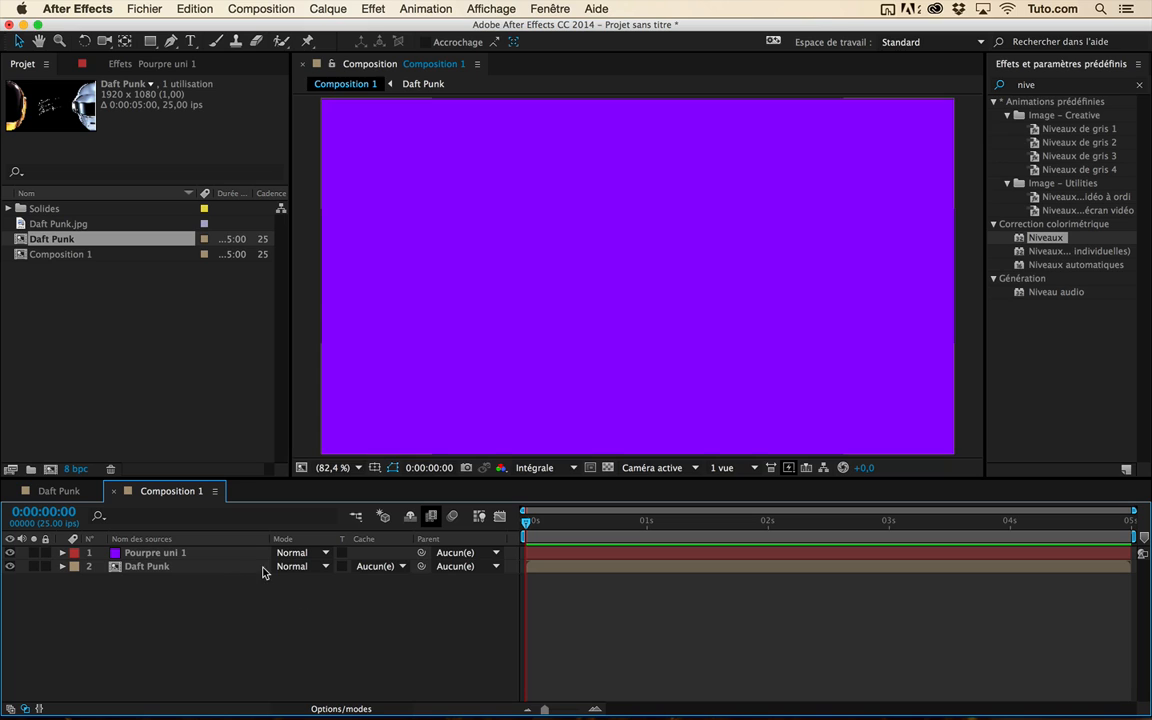
{"action": "left_click", "coordinate": [189, 555]}
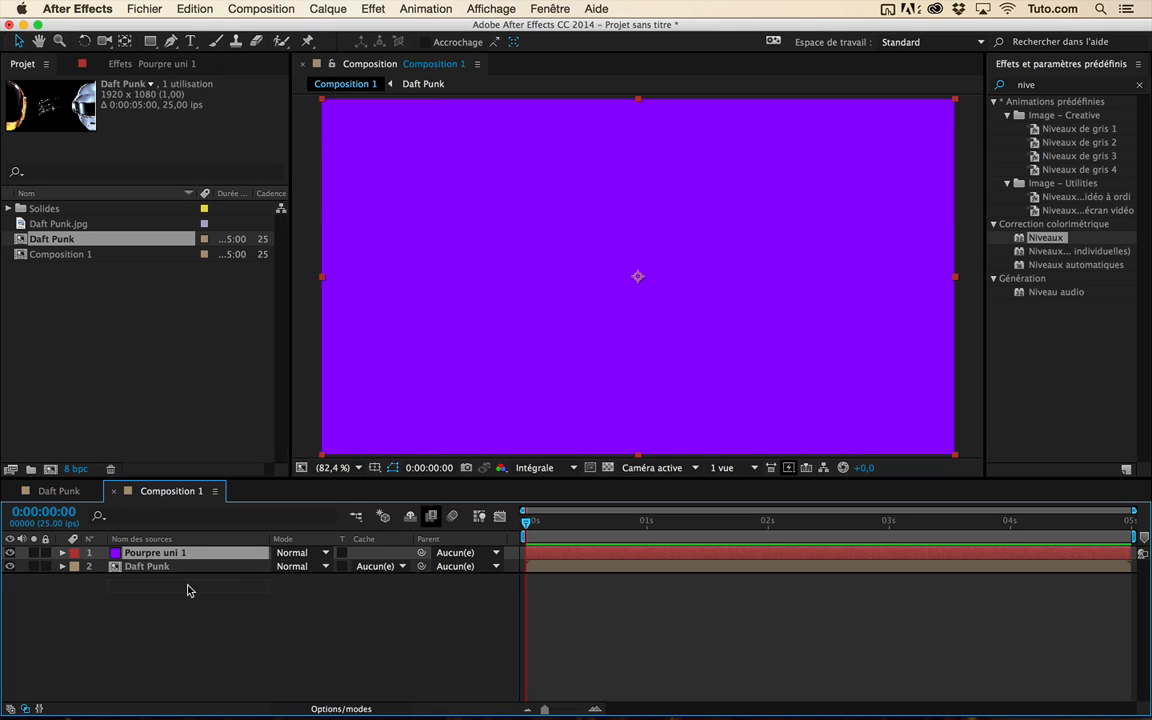
{"action": "left_click_drag", "start_coordinate": [189, 590], "coordinate": [186, 589]}
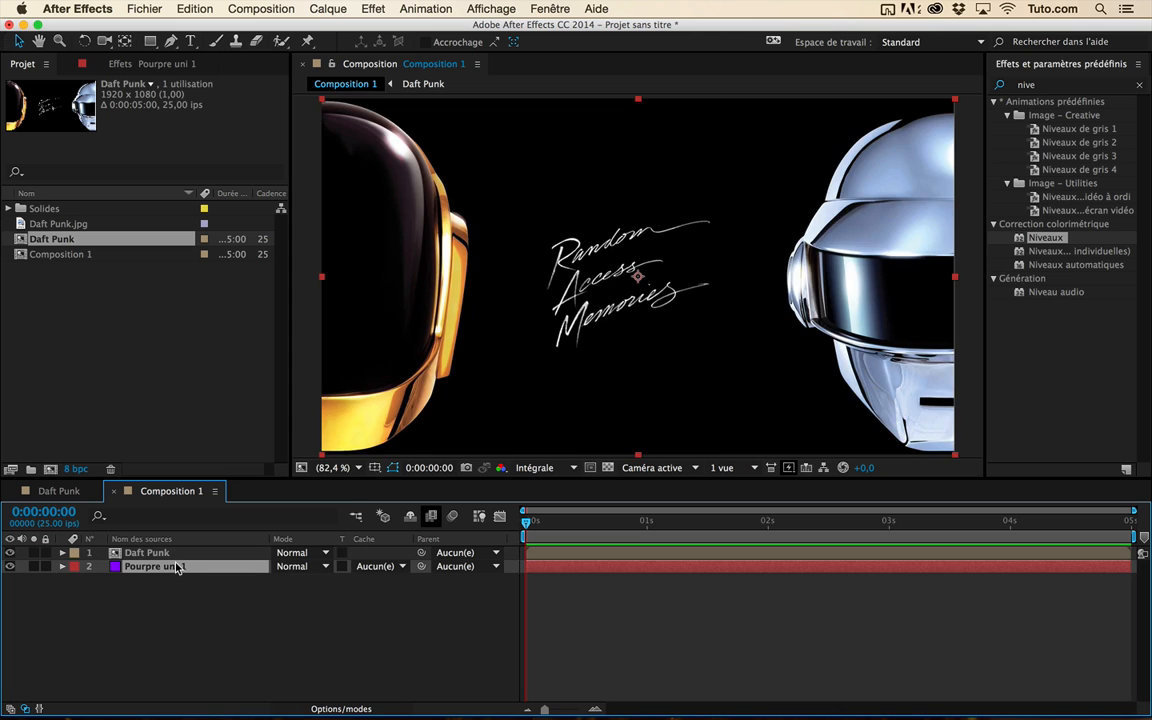
Set the purple solid's track matte to Luminance Daft Punk.
{"action": "left_click", "coordinate": [194, 555]}
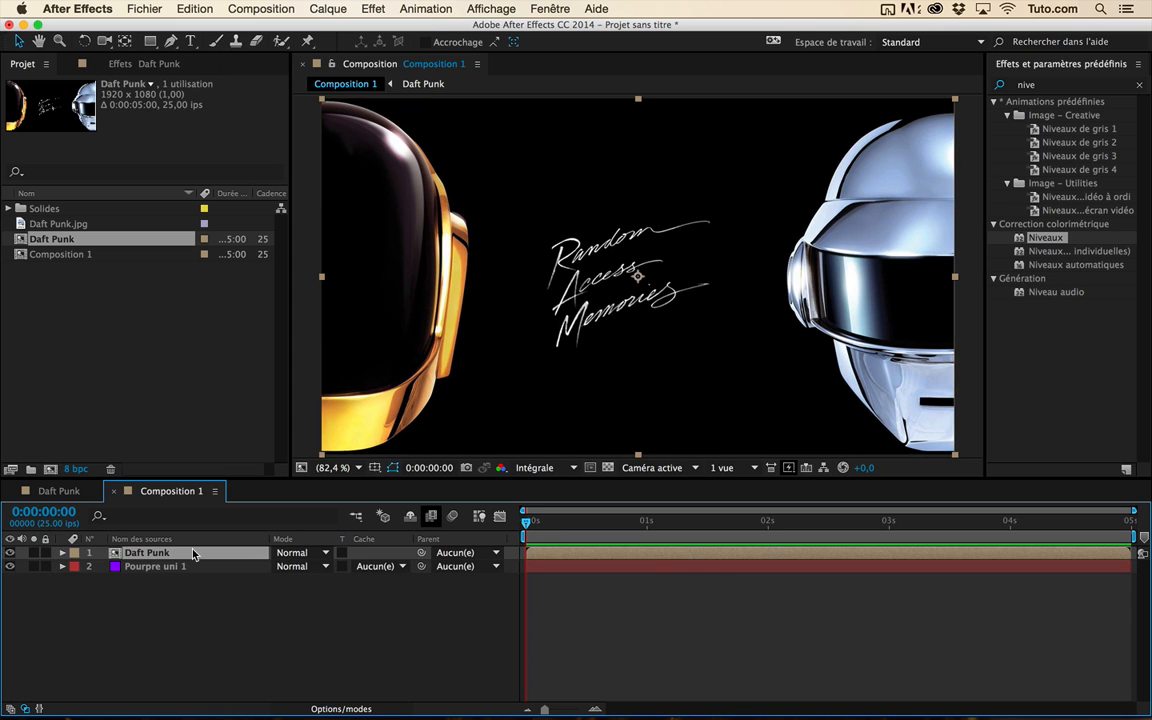
{"action": "left_click", "coordinate": [222, 567]}
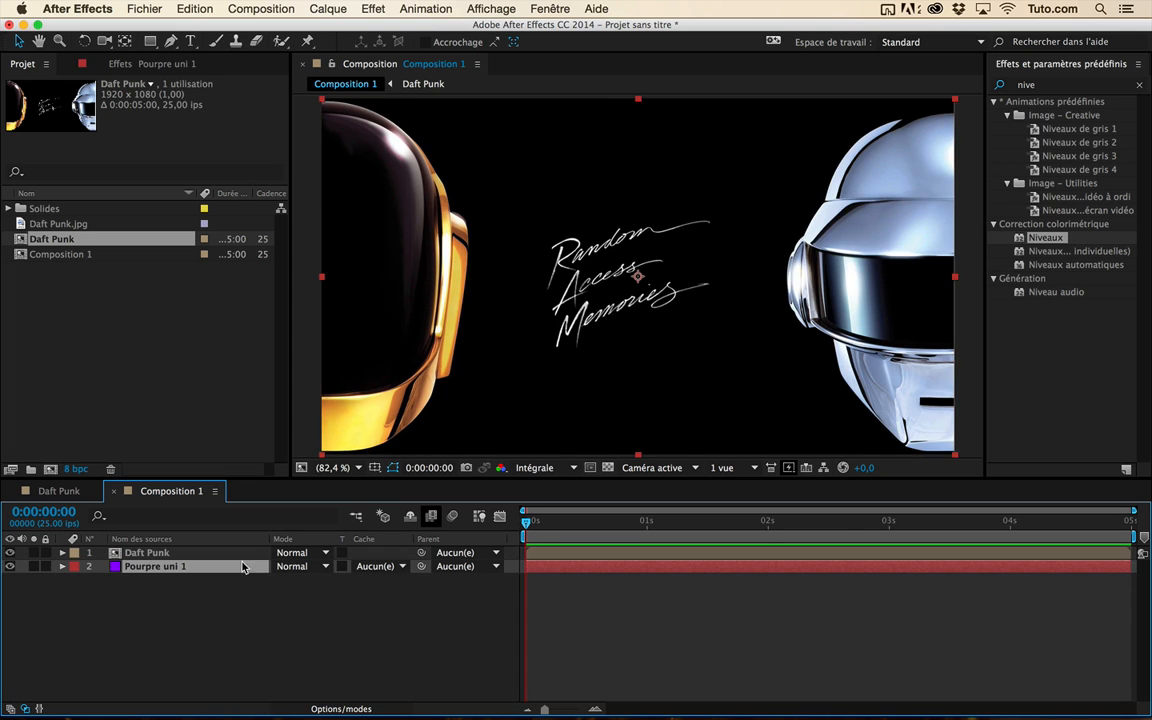
{"action": "left_click", "coordinate": [399, 567]}
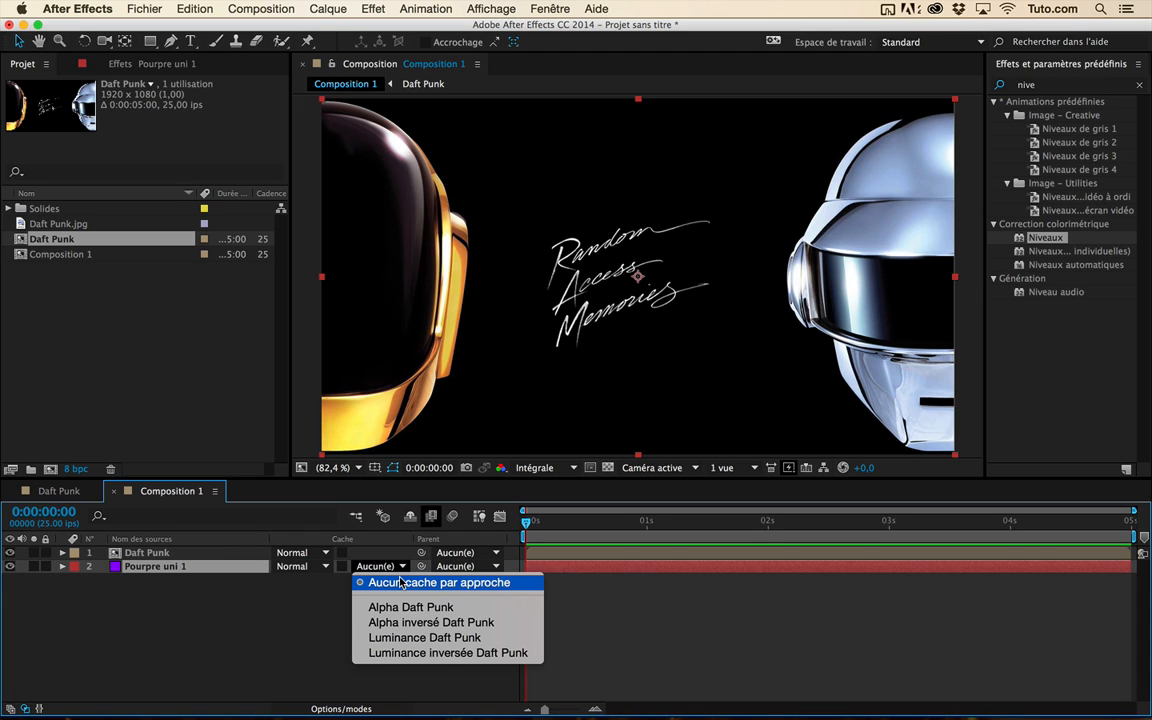
{"action": "left_click", "coordinate": [412, 637]}
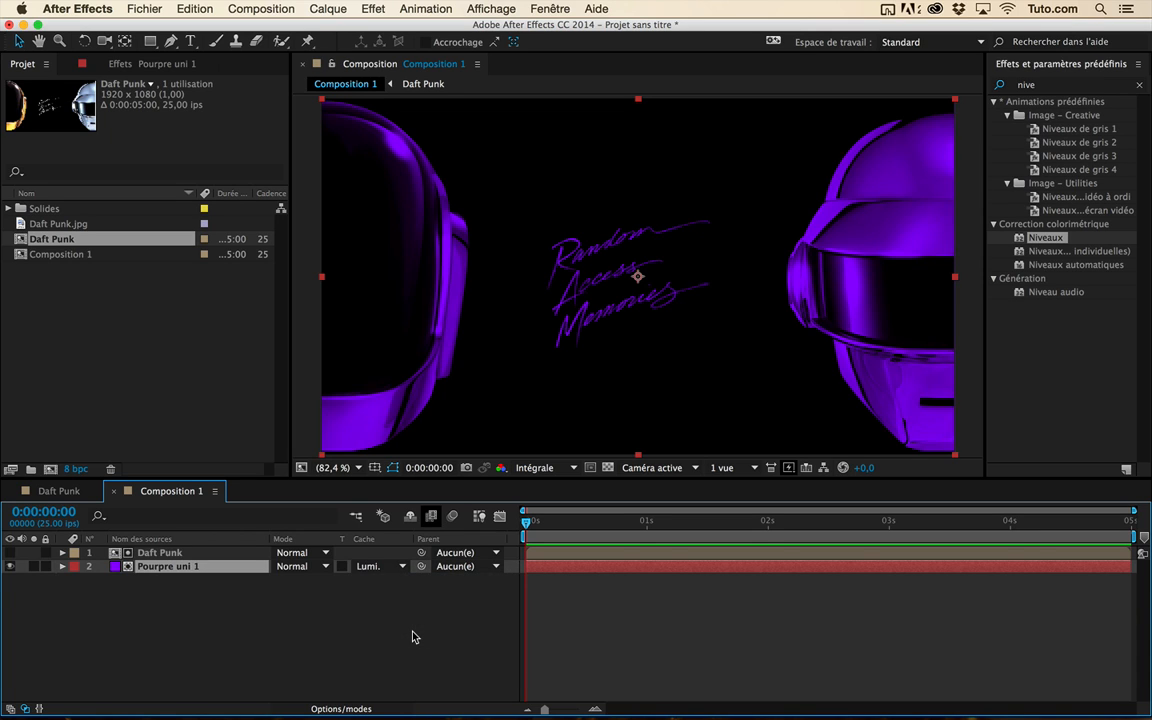
{"action": "left_click", "coordinate": [415, 637]}
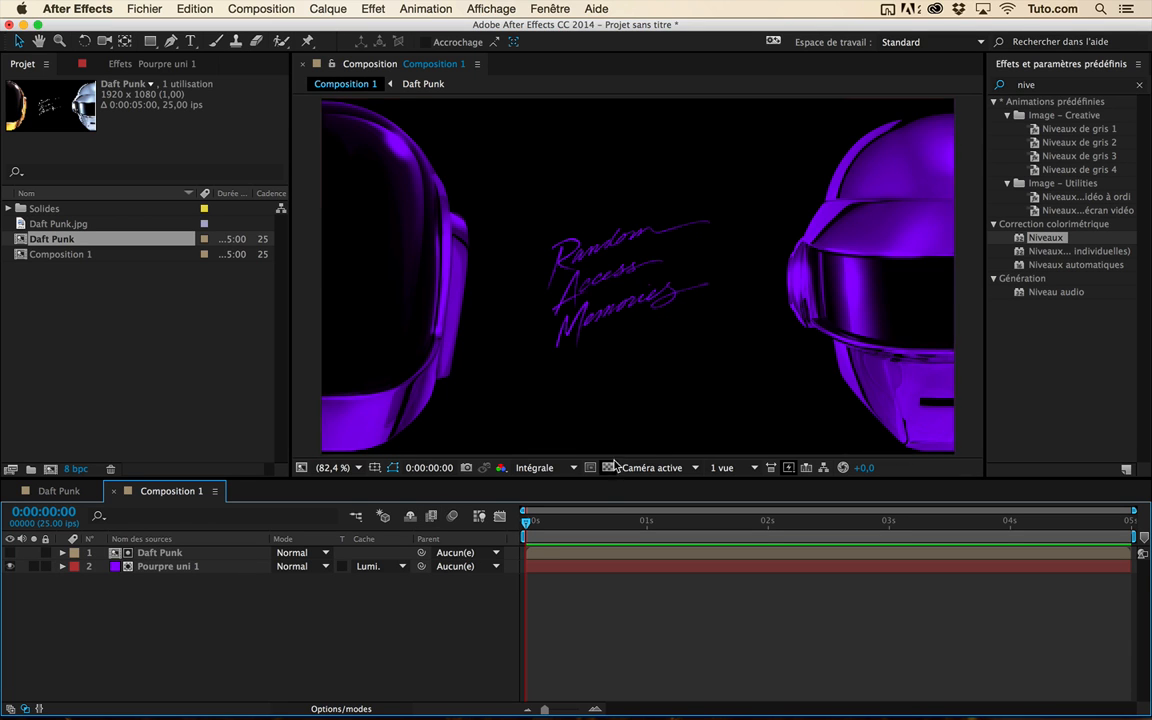
Inspect the luminance-matted solid over the transparency grid and compare it with the source image in the Daft Punk composition.
{"action": "left_click", "coordinate": [609, 468]}
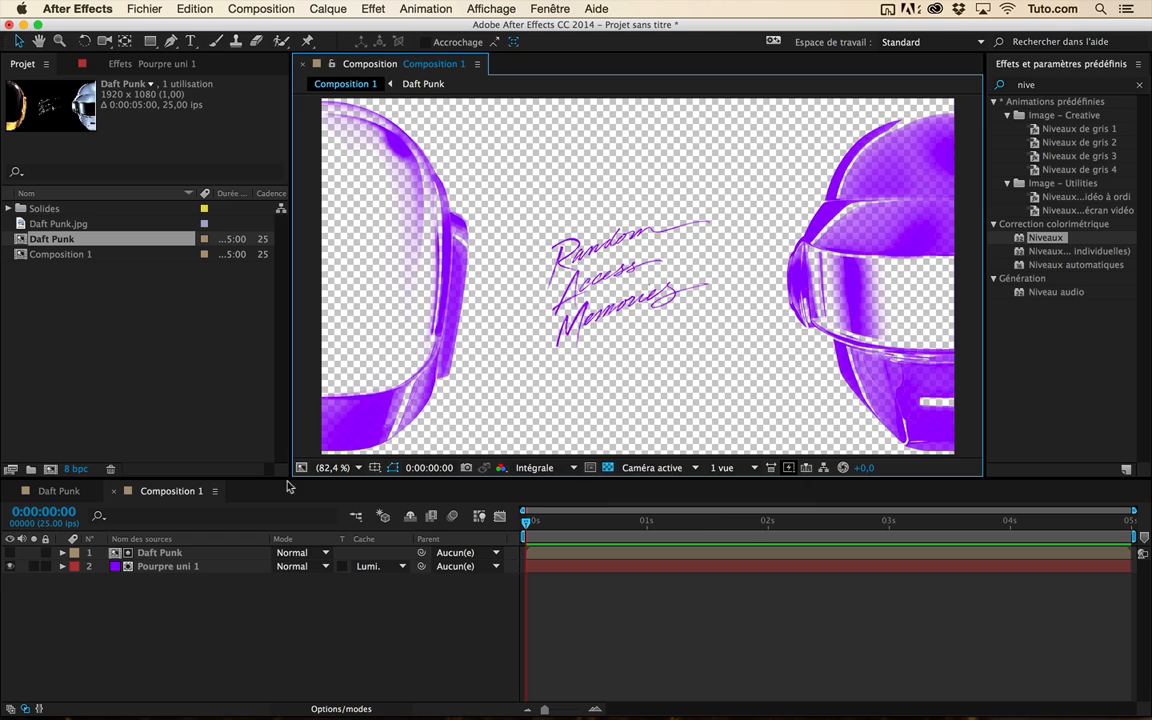
{"action": "left_click", "coordinate": [609, 468]}
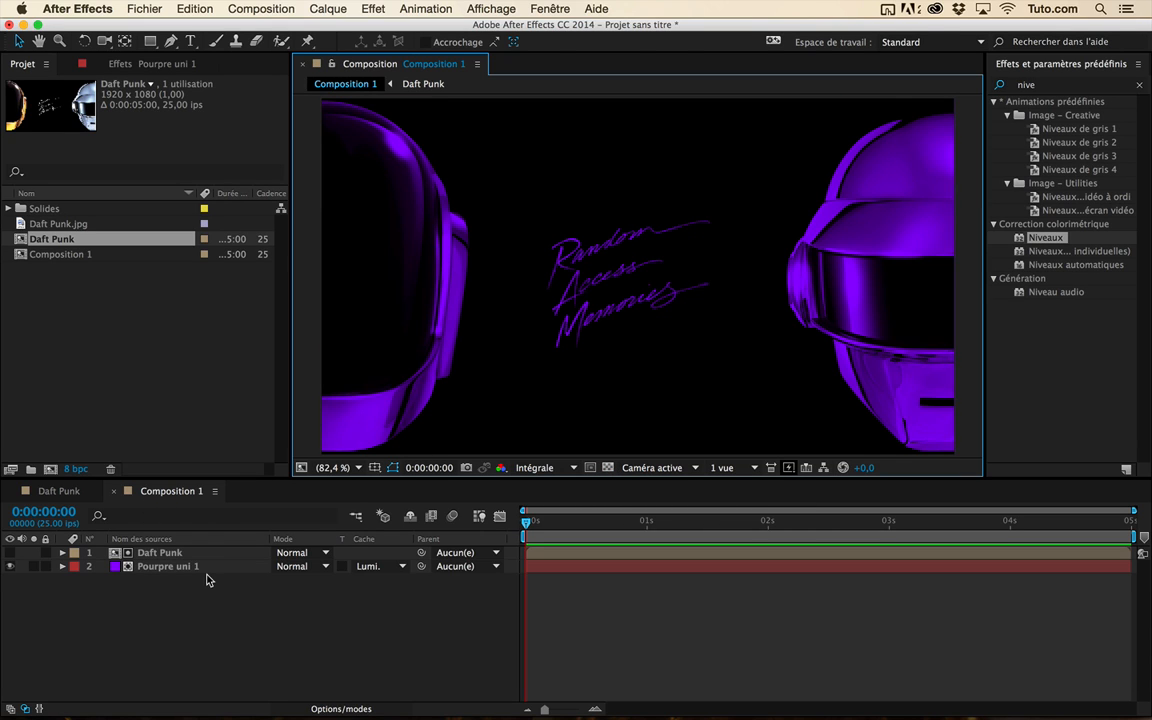
{"action": "left_click", "coordinate": [59, 491]}
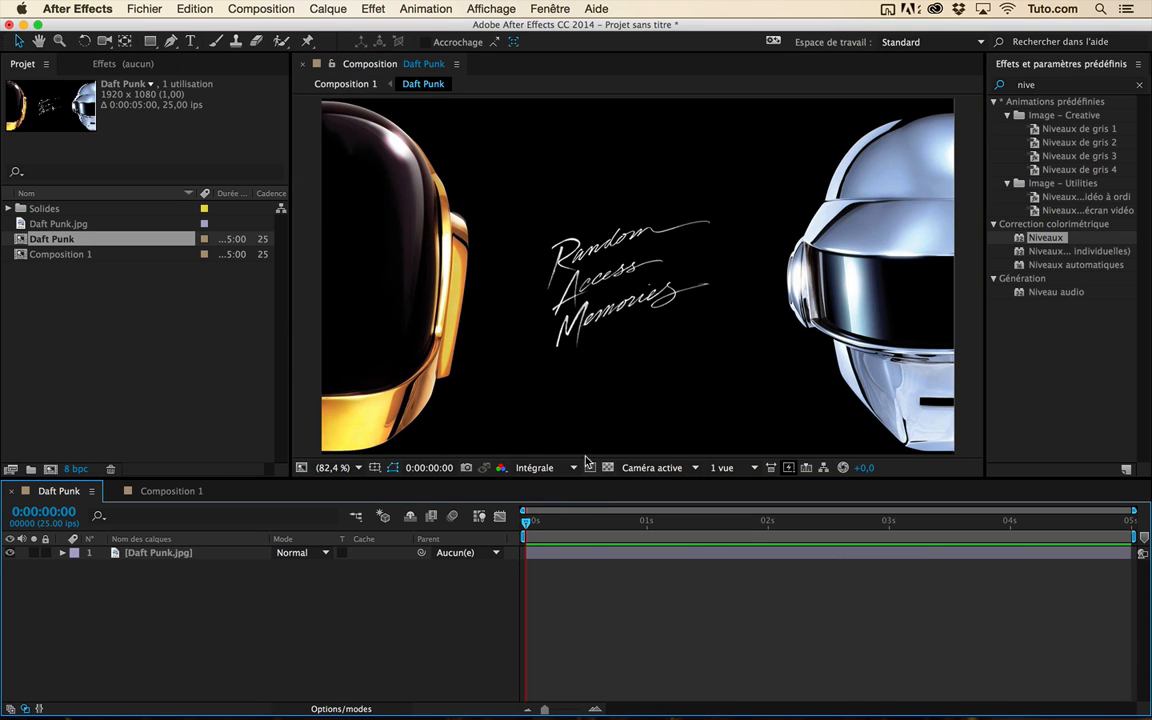
{"action": "left_click", "coordinate": [609, 468]}
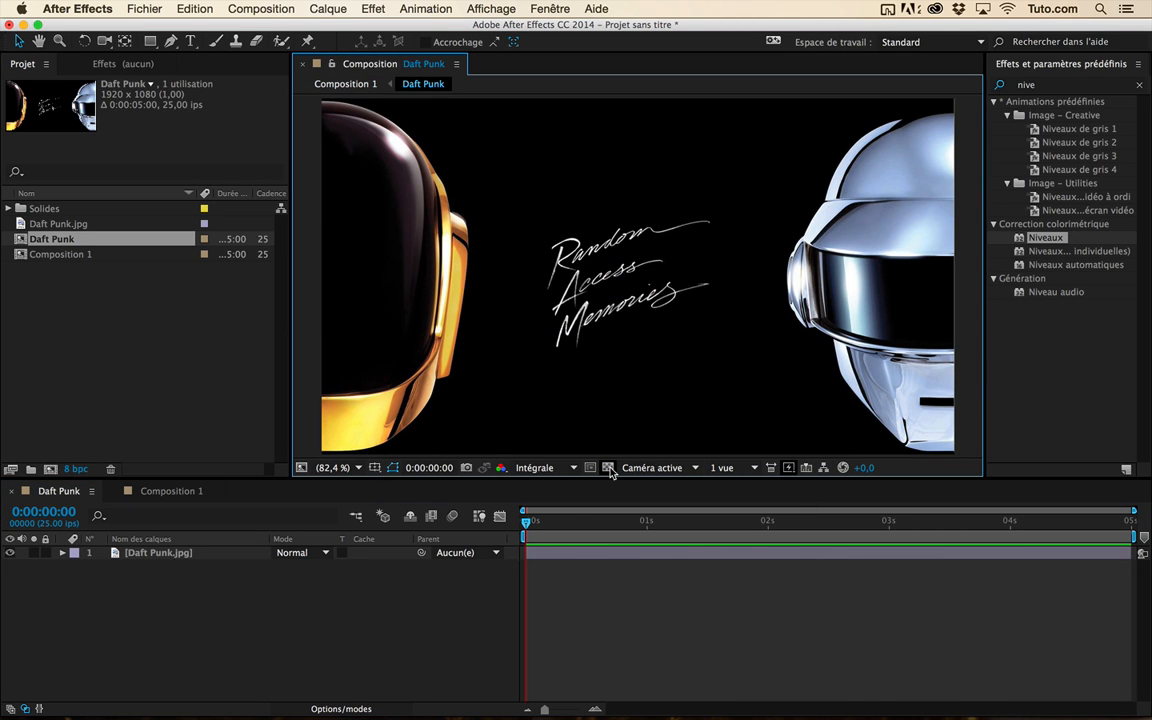
{"action": "left_click", "coordinate": [178, 492]}
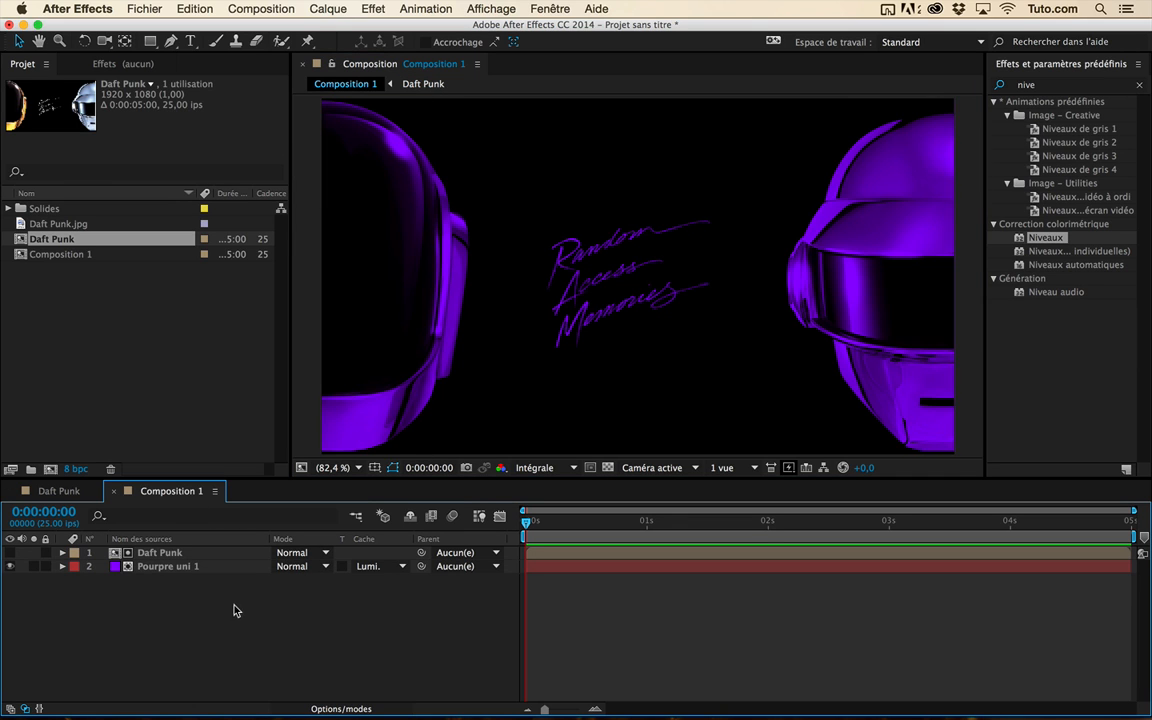
Remove the purple solid's track matte, and reapply Luminance Daft Punk to compare the two results.
{"action": "left_click", "coordinate": [368, 566]}
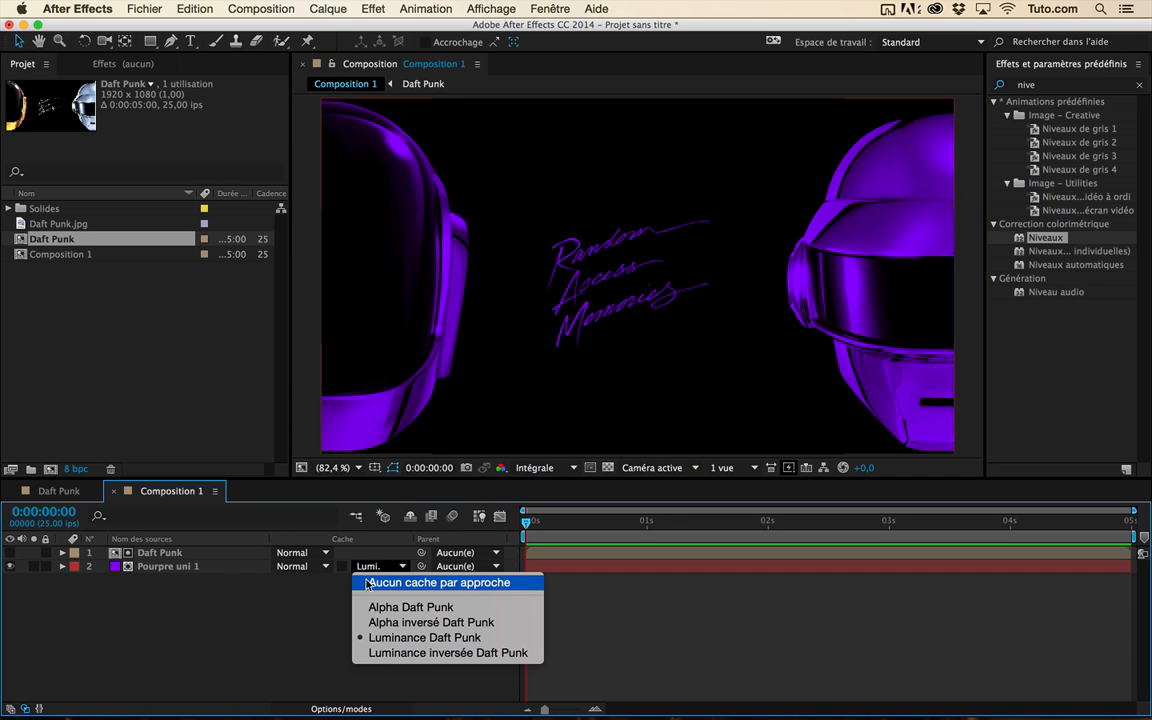
{"action": "left_click", "coordinate": [367, 580]}
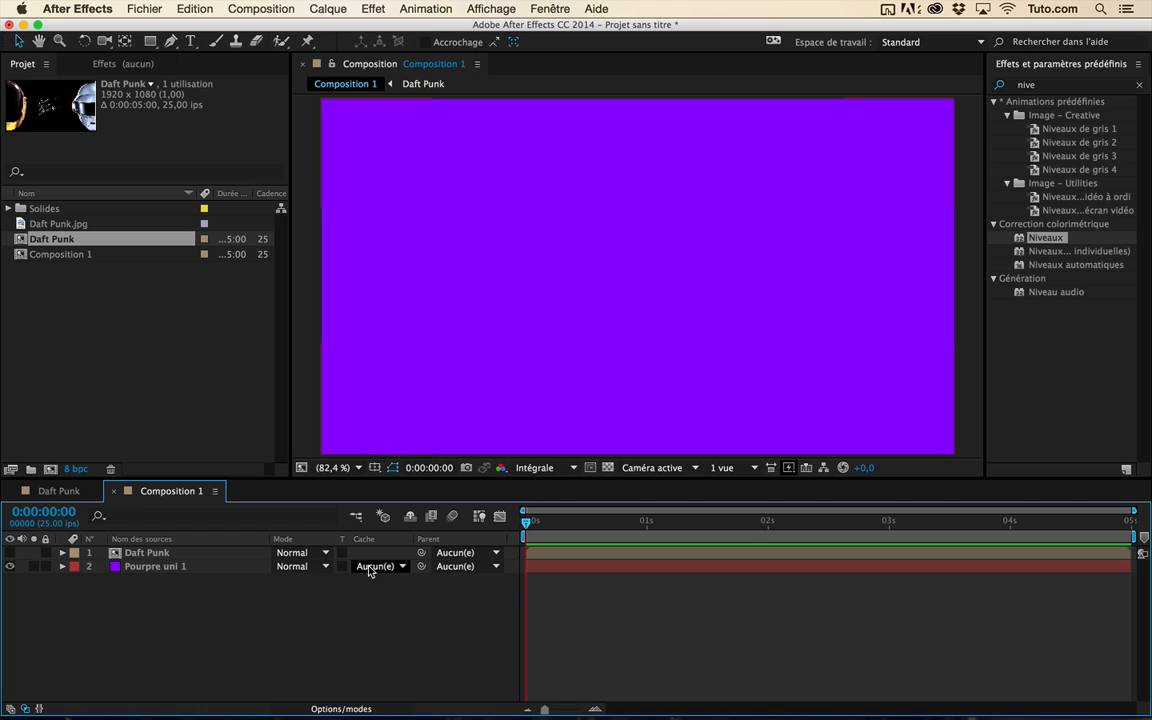
{"action": "left_click", "coordinate": [368, 567]}
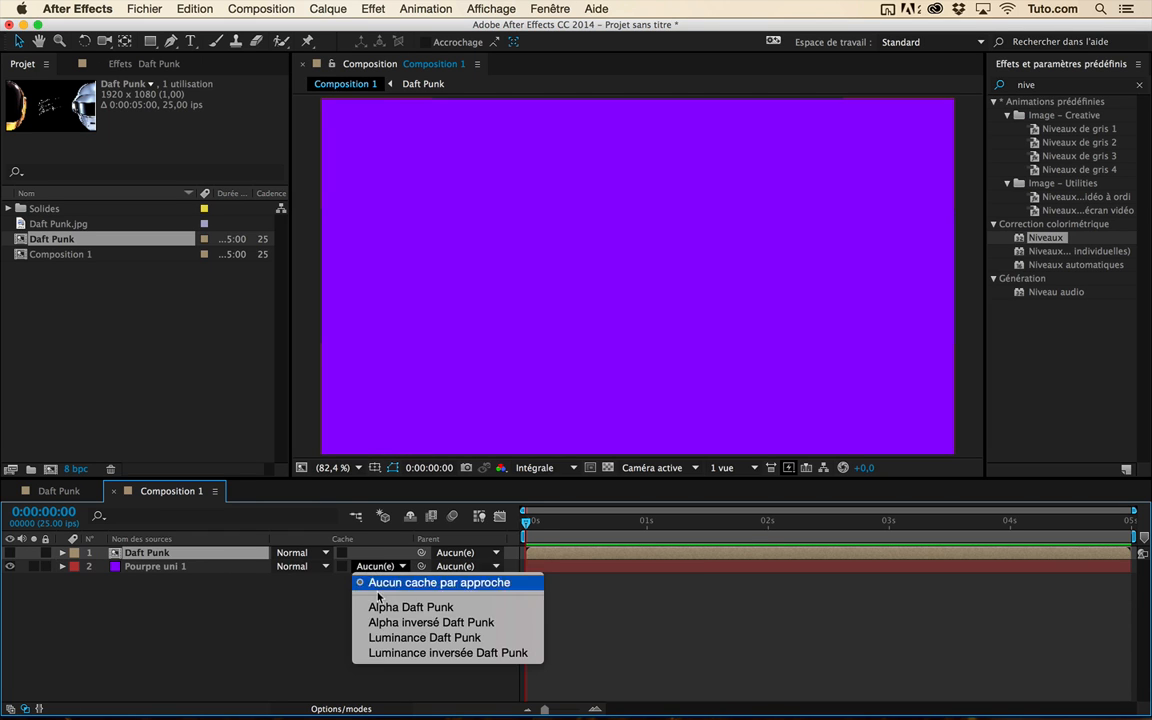
{"action": "left_click", "coordinate": [383, 638]}
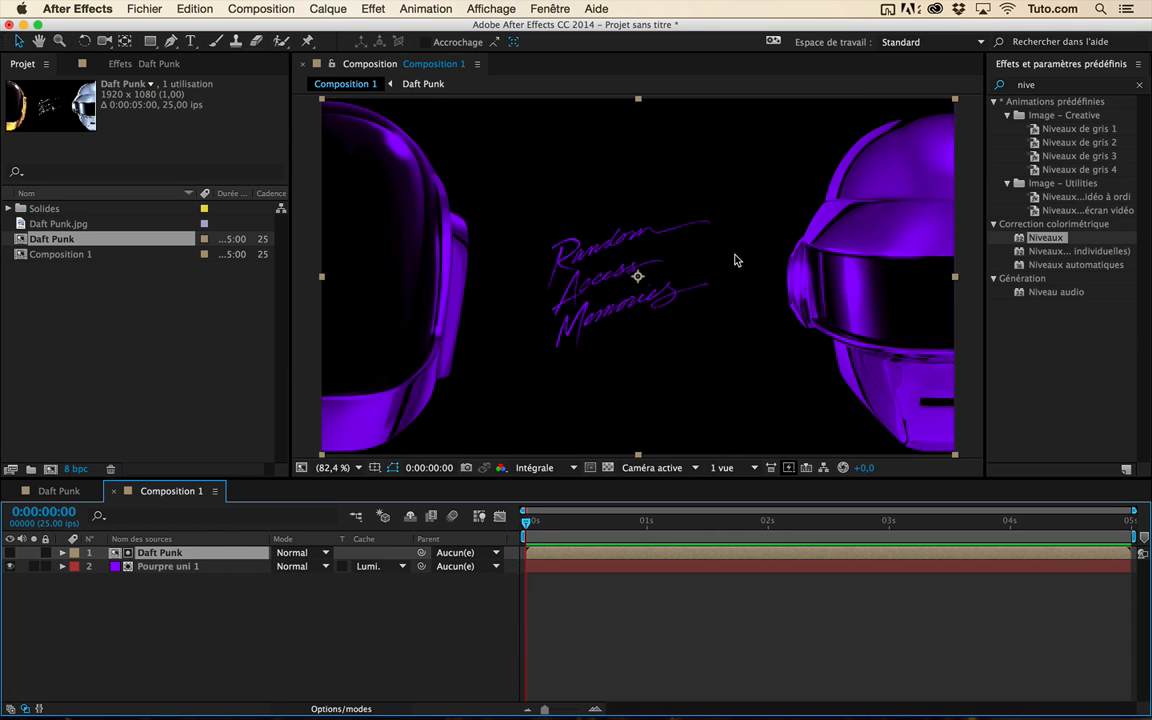
Apply the Niveaux effect to Daft Punk.jpg, strongly lower its input white, and check the matte in Composition 1.
{"action": "left_click", "coordinate": [66, 491]}
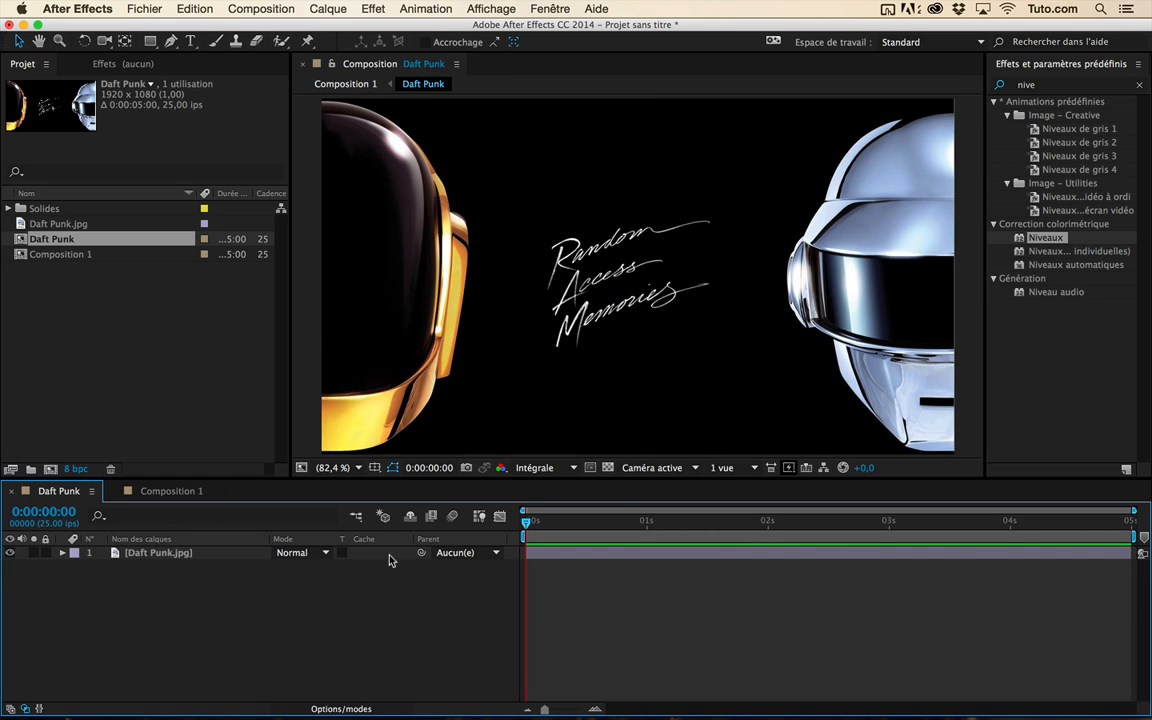
{"action": "left_click_drag", "start_coordinate": [1046, 238], "coordinate": [226, 550]}
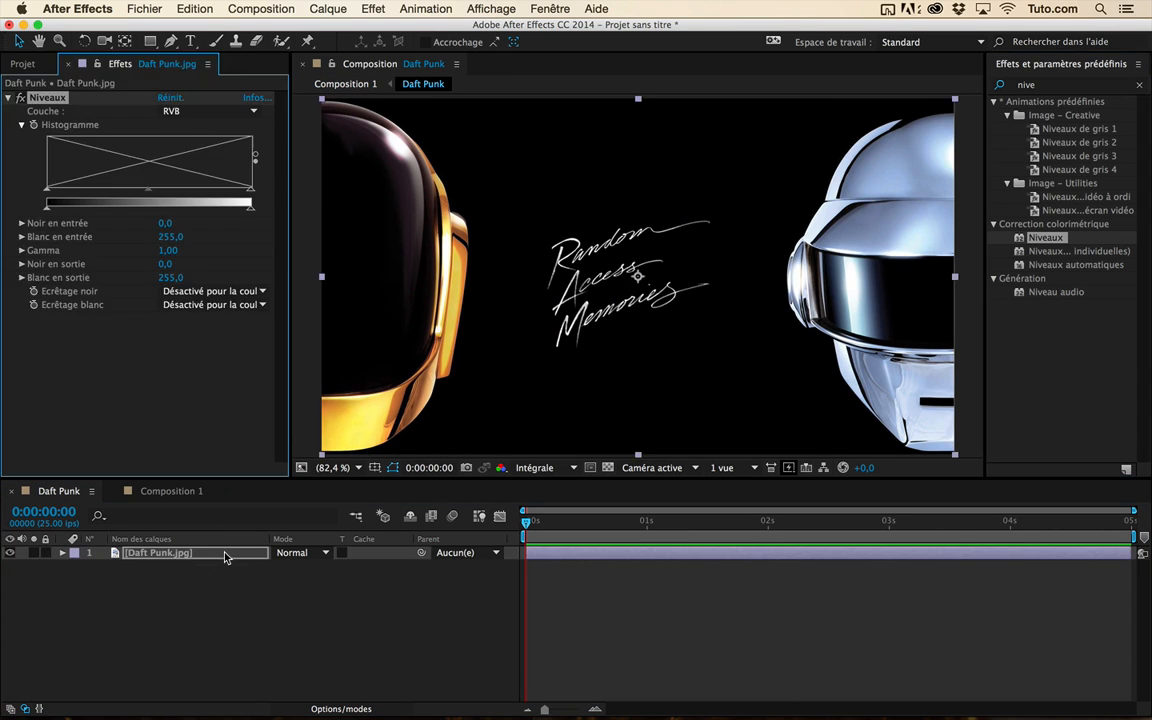
{"action": "left_click_drag", "start_coordinate": [250, 196], "coordinate": [114, 202]}
{"action": "left_click", "coordinate": [165, 491]}
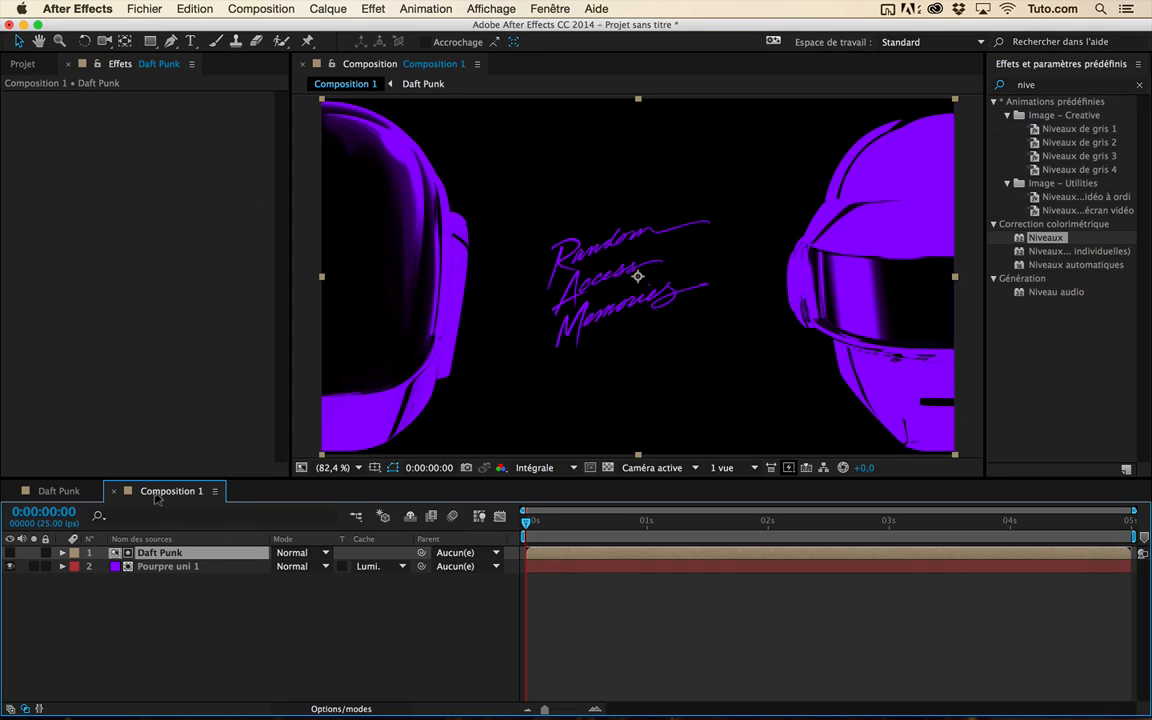
Set the Niveaux input white on Daft Punk.jpg to 2,0 and return to Composition 1.
{"action": "left_click", "coordinate": [58, 491]}
{"action": "left_click_drag", "start_coordinate": [113, 189], "coordinate": [49, 203]}
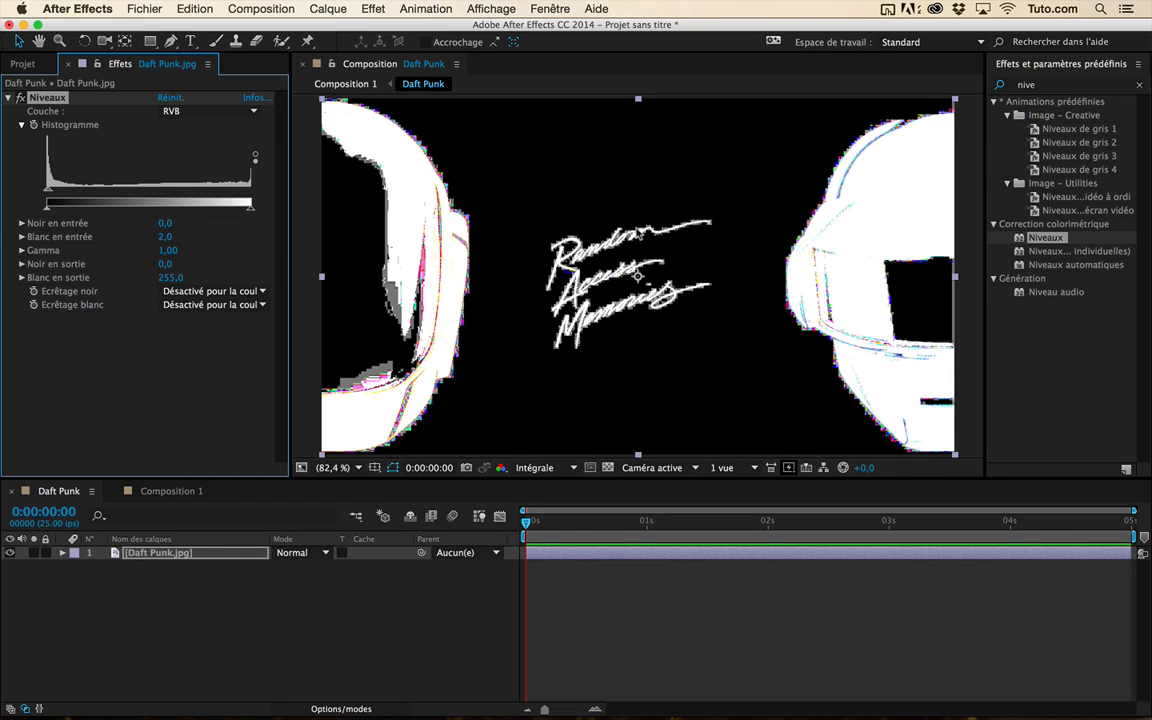
{"action": "left_click", "coordinate": [168, 491]}
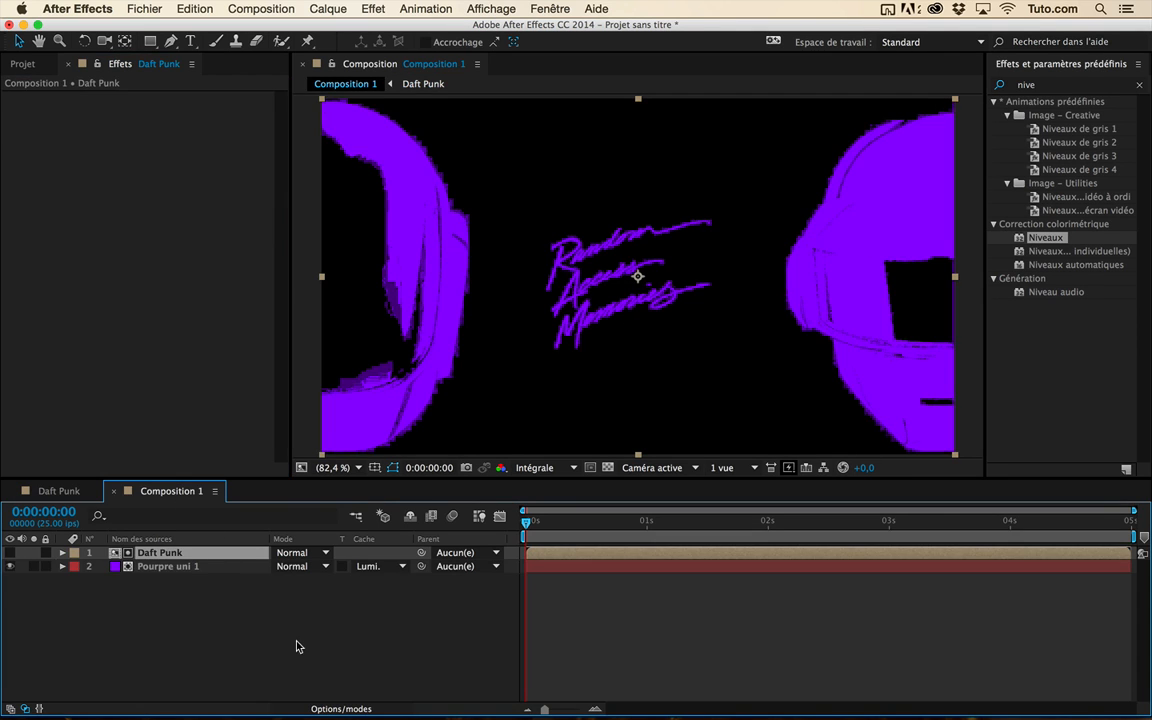
Examine the edges of the luminance-matted helmet and lettering in Composition 1 at close range.
{"action": "left_click", "coordinate": [296, 647]}
{"action": "key", "text": "period"}
{"action": "key", "text": "period"}
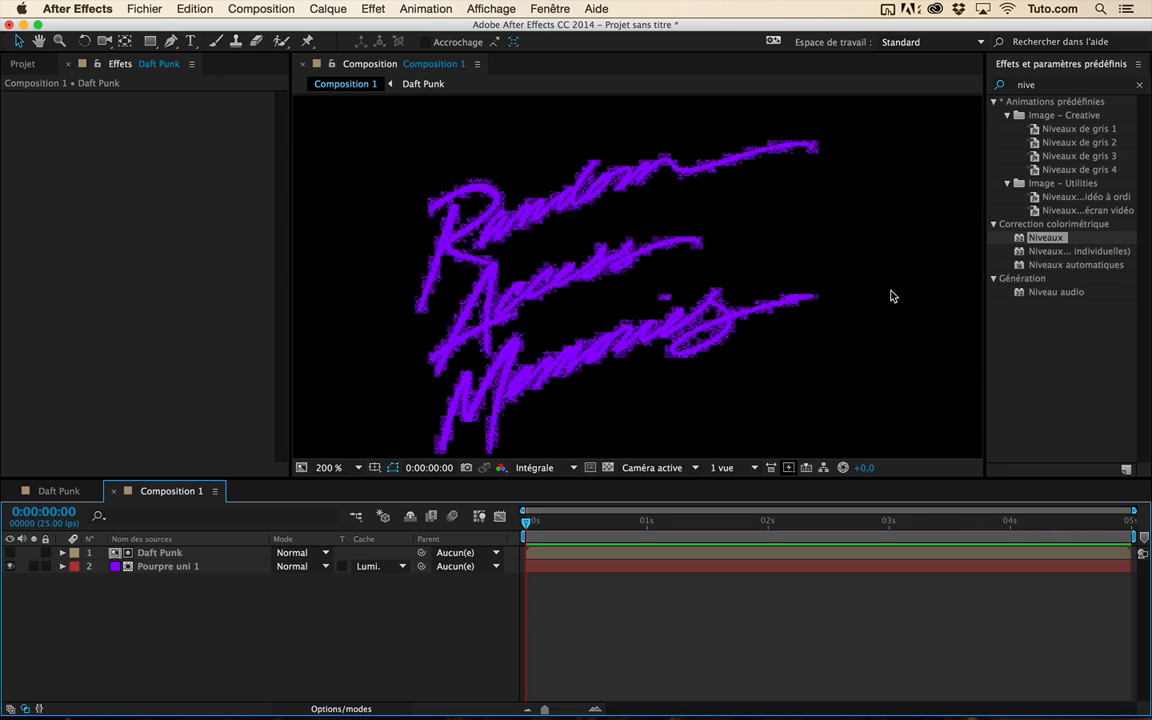
{"action": "key", "text": "space"}
{"action": "left_click_drag", "start_coordinate": [356, 316], "coordinate": [681, 309]}
{"action": "left_click_drag", "start_coordinate": [614, 333], "coordinate": [712, 363]}
{"action": "left_click_drag", "start_coordinate": [721, 240], "coordinate": [715, 332]}
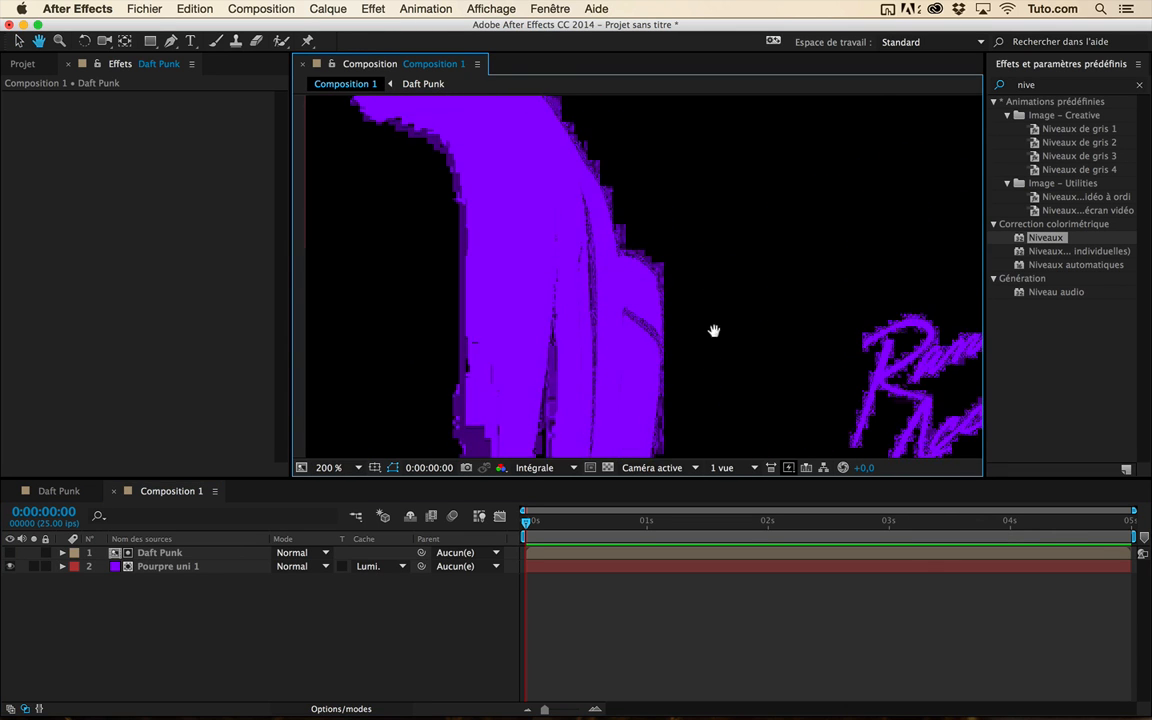
{"action": "key", "text": "comma"}
{"action": "key", "text": "space"}
{"action": "left_click_drag", "start_coordinate": [818, 334], "coordinate": [560, 224]}
{"action": "key", "text": "comma"}
{"action": "key", "text": "space"}
{"action": "left_click_drag", "start_coordinate": [754, 282], "coordinate": [761, 285]}
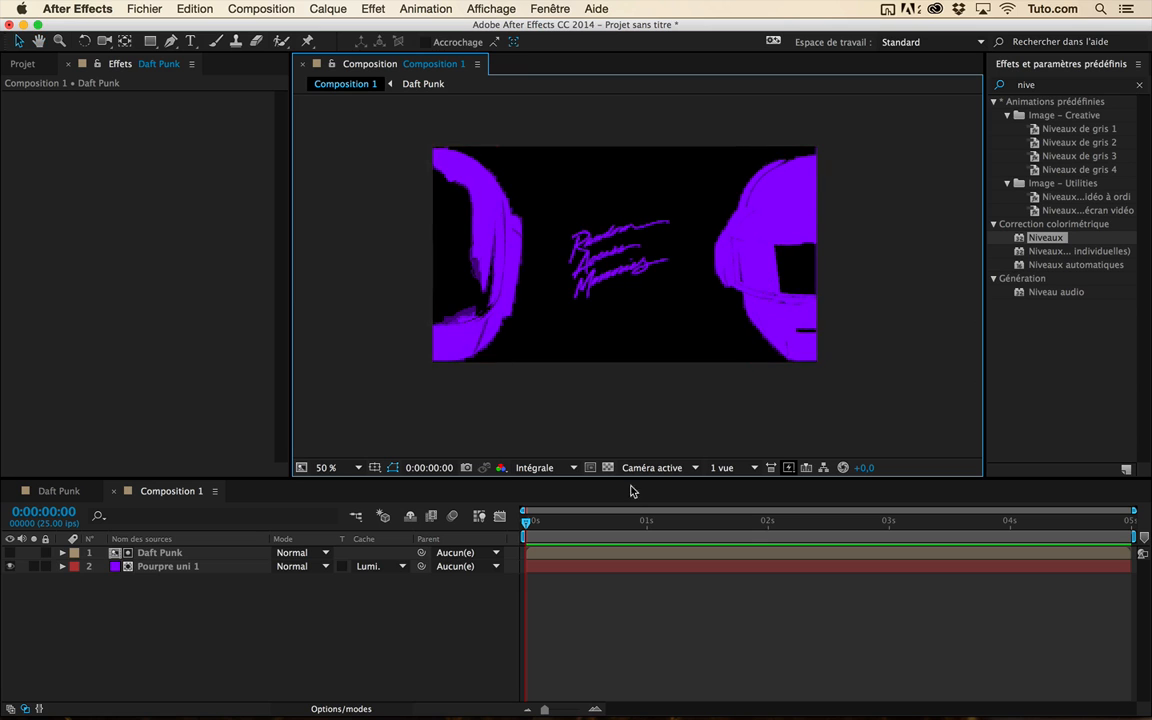
Inspect the matted purple solid over the transparency grid and fit the whole composition in the viewer.
{"action": "left_click", "coordinate": [607, 467]}
{"action": "key", "text": "period"}
{"action": "left_click", "coordinate": [776, 316]}
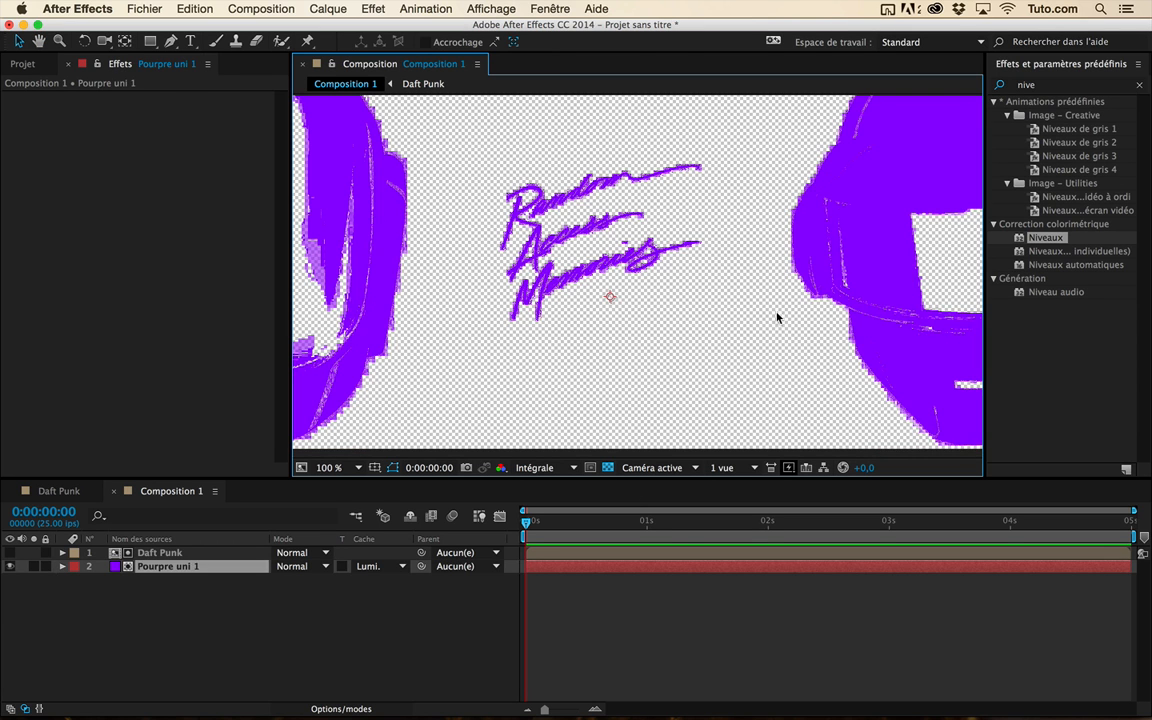
{"action": "key", "text": "comma"}
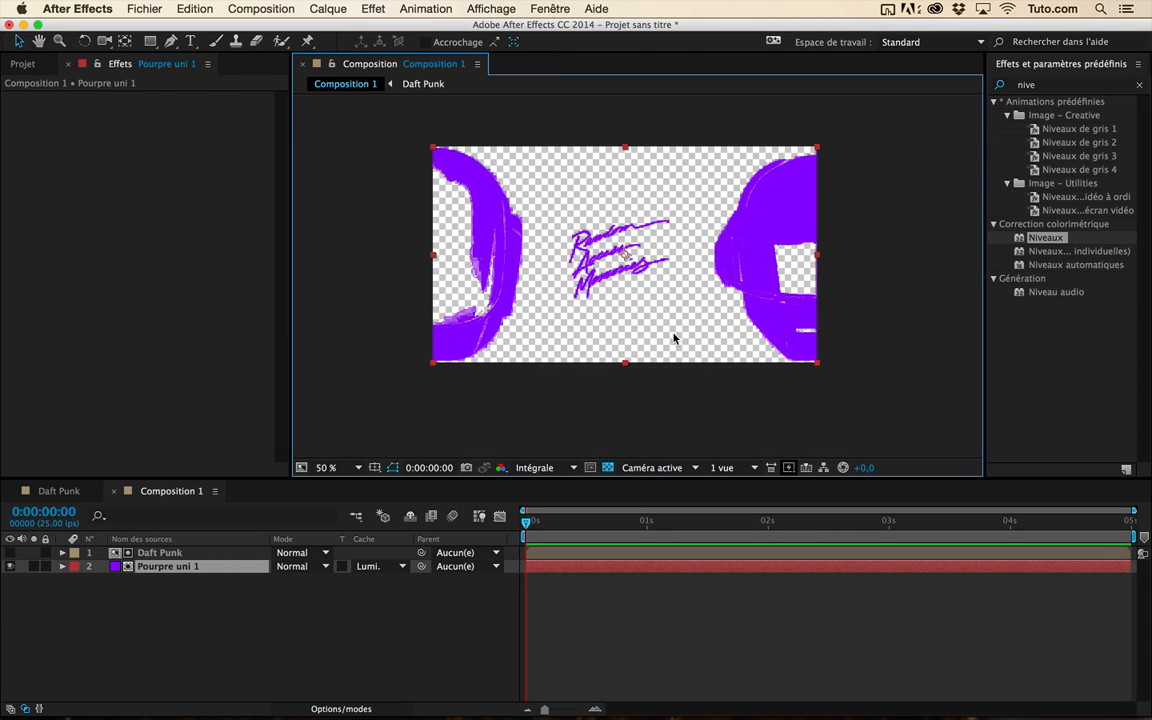
{"action": "left_click", "coordinate": [348, 467]}
{"action": "left_click", "coordinate": [356, 478]}
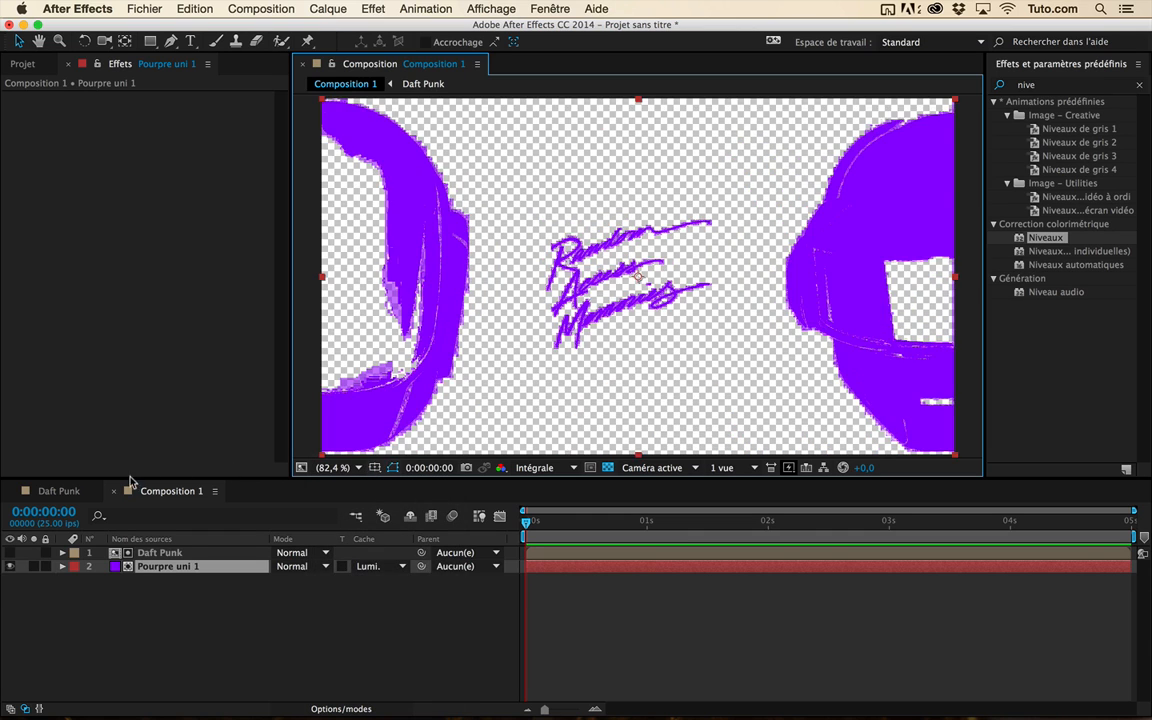
Delete the Niveaux effect from Daft Punk.jpg in the Daft Punk composition and return to Composition 1.
{"action": "left_click", "coordinate": [58, 491]}
{"action": "left_click", "coordinate": [195, 553]}
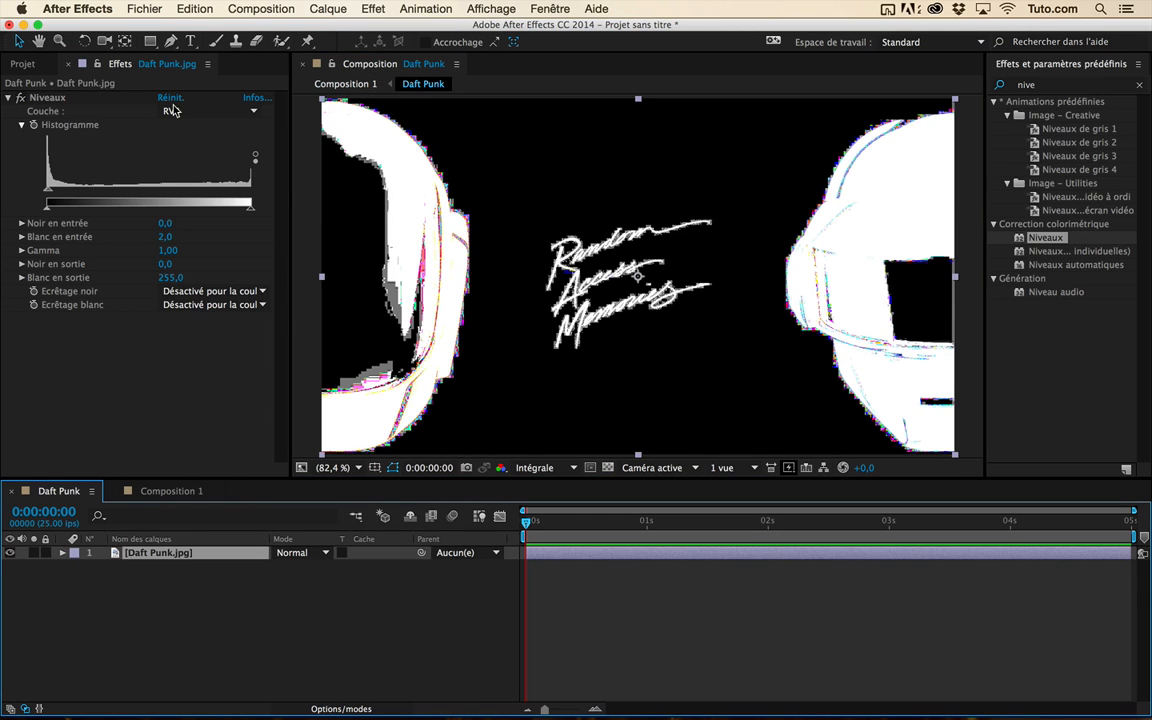
{"action": "left_click", "coordinate": [47, 97]}
{"action": "key", "text": "Delete"}
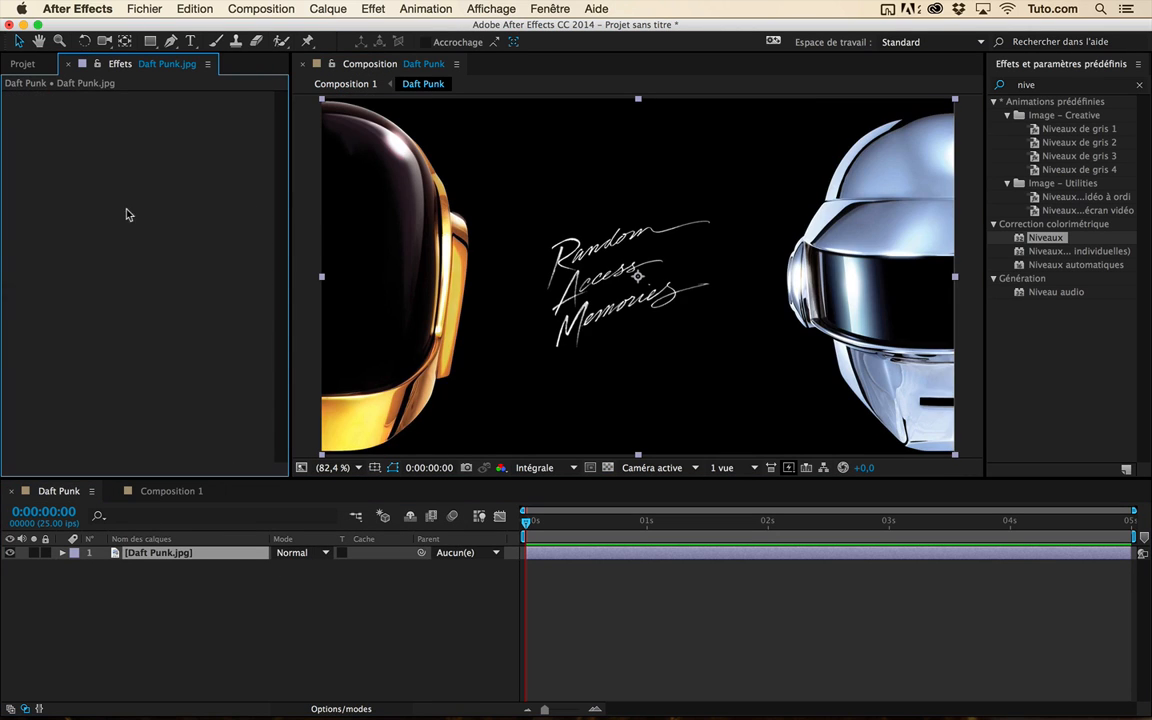
{"action": "left_click", "coordinate": [240, 588]}
{"action": "left_click", "coordinate": [172, 491]}
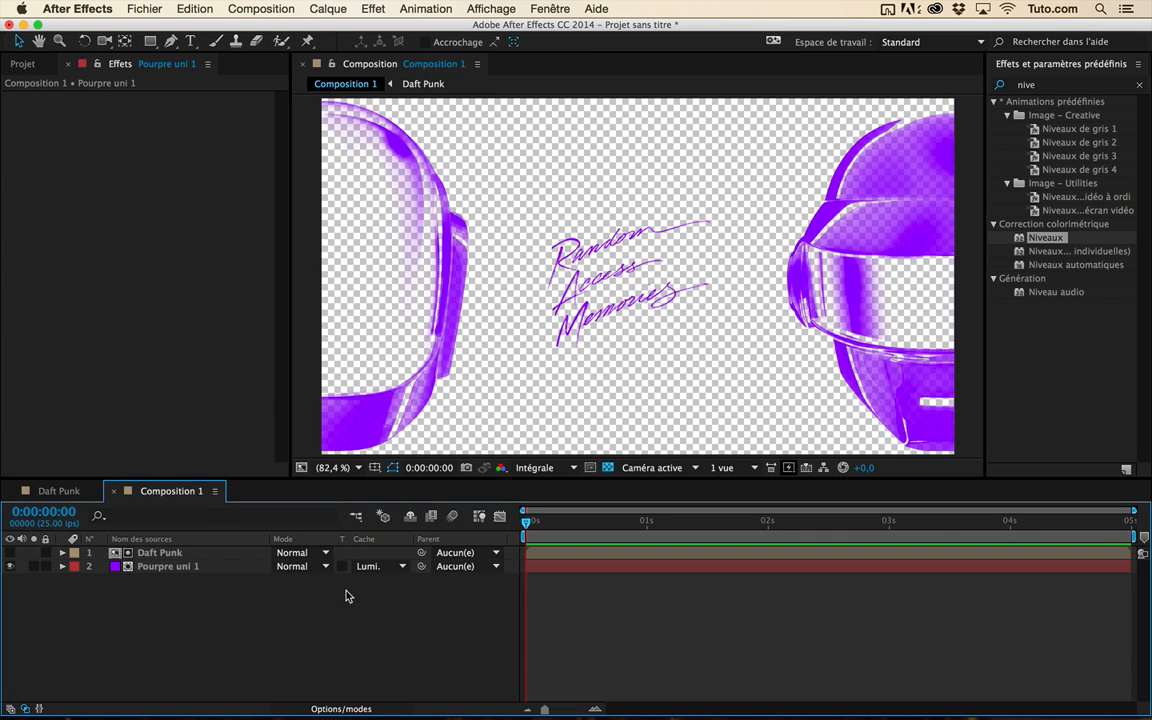
Clear the purple solid's luminance matte, hide the transparency grid, and set its track matte to Alpha Daft Punk.
{"action": "left_click", "coordinate": [368, 566]}
{"action": "left_click", "coordinate": [374, 584]}
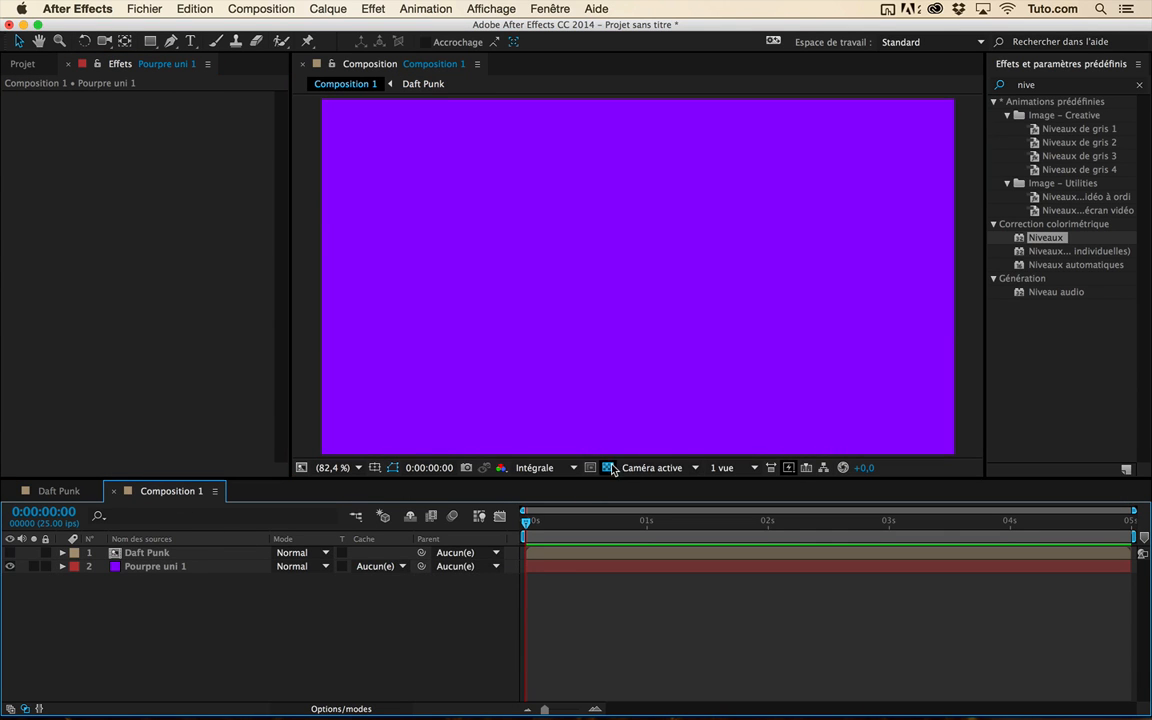
{"action": "left_click", "coordinate": [378, 567]}
{"action": "left_click", "coordinate": [409, 608]}
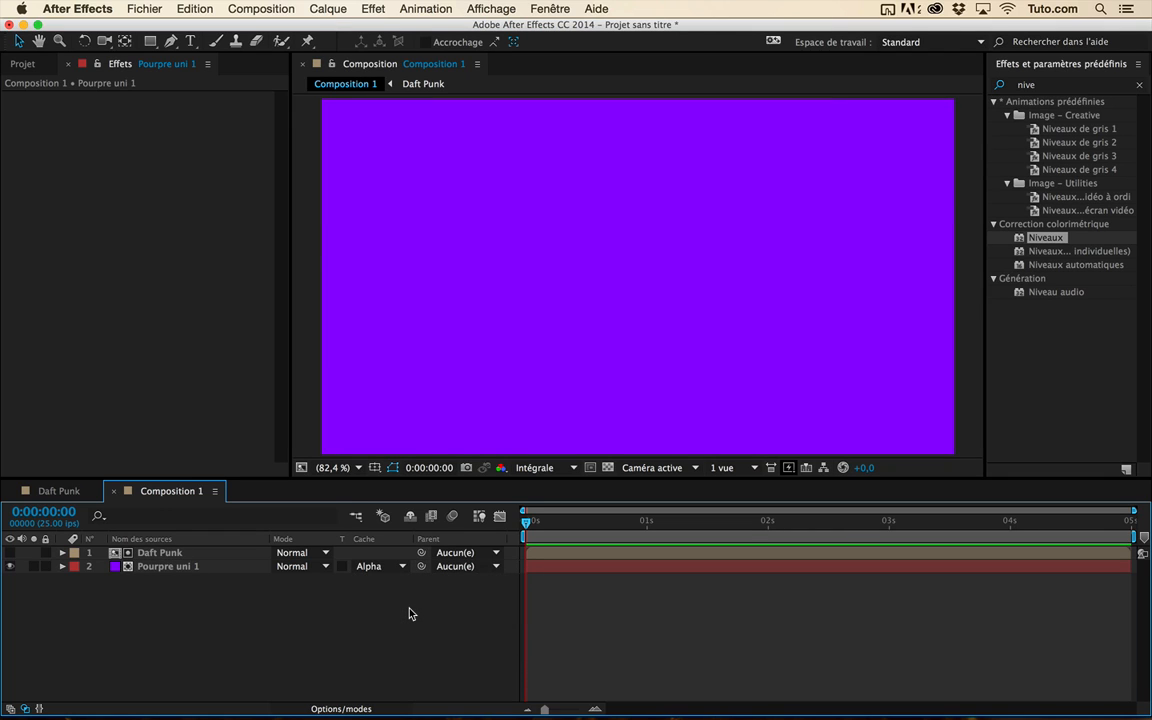
{"action": "left_click", "coordinate": [200, 553]}
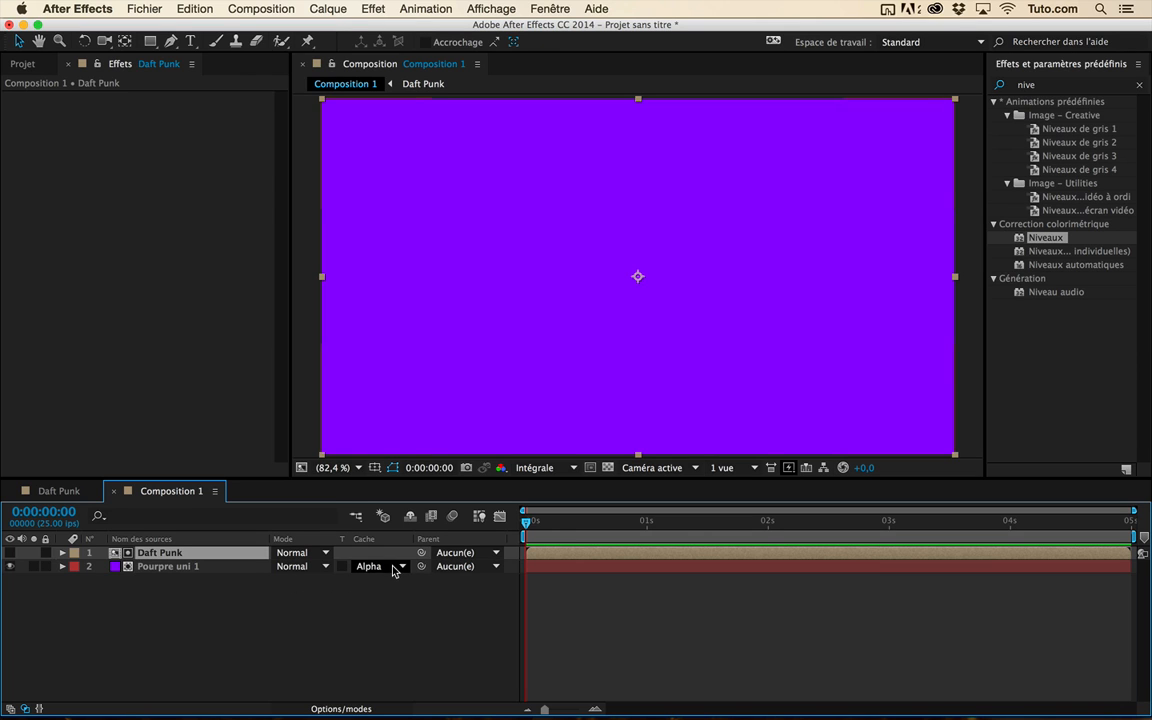
Draw a closed, curved freehand mask around the central lettering on Daft Punk.jpg with the Pen tool.
{"action": "left_click", "coordinate": [67, 496]}
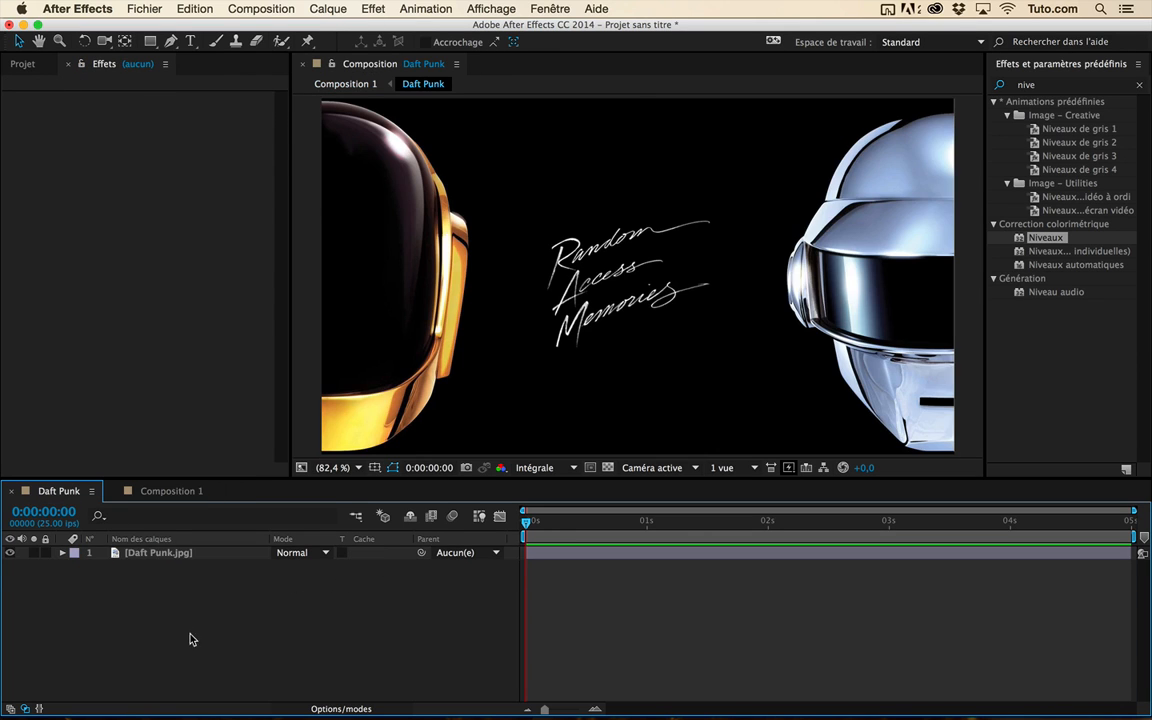
{"action": "left_click", "coordinate": [153, 553]}
{"action": "left_click", "coordinate": [171, 41]}
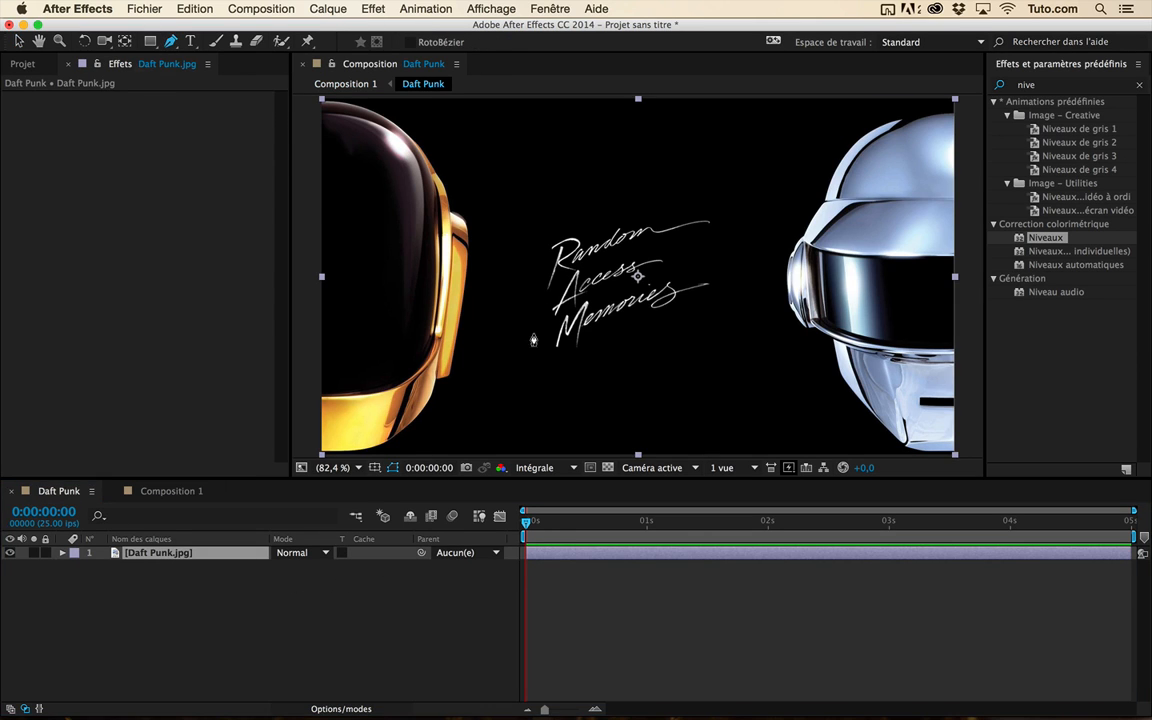
{"action": "left_click", "coordinate": [446, 396]}
{"action": "left_click_drag", "start_coordinate": [488, 220], "coordinate": [474, 150]}
{"action": "left_click_drag", "start_coordinate": [655, 147], "coordinate": [707, 149]}
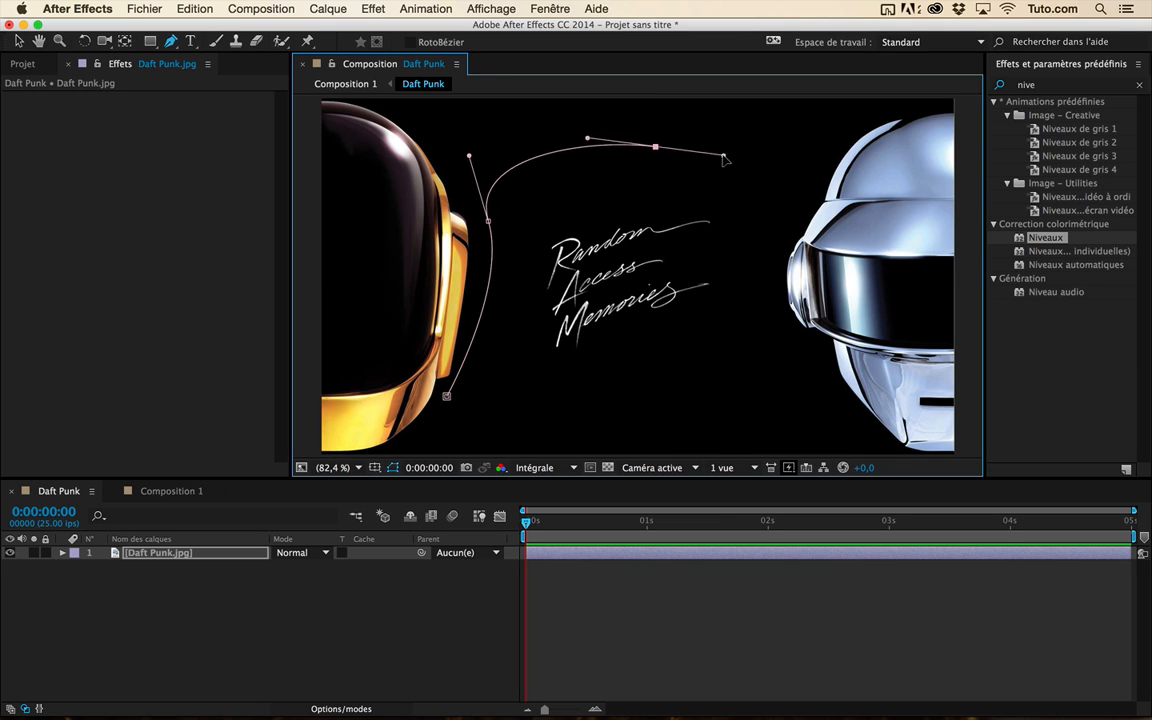
{"action": "left_click_drag", "start_coordinate": [750, 276], "coordinate": [806, 268]}
{"action": "left_click_drag", "start_coordinate": [566, 343], "coordinate": [609, 373]}
{"action": "left_click_drag", "start_coordinate": [683, 388], "coordinate": [619, 413]}
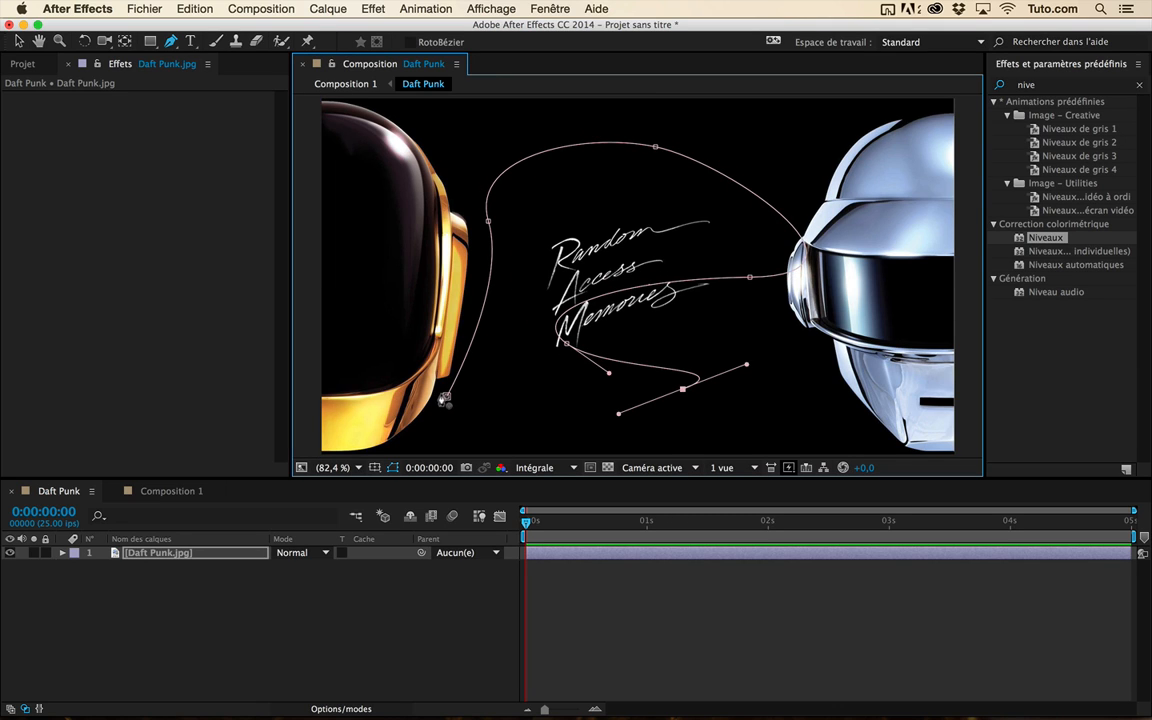
{"action": "left_click", "coordinate": [446, 396]}
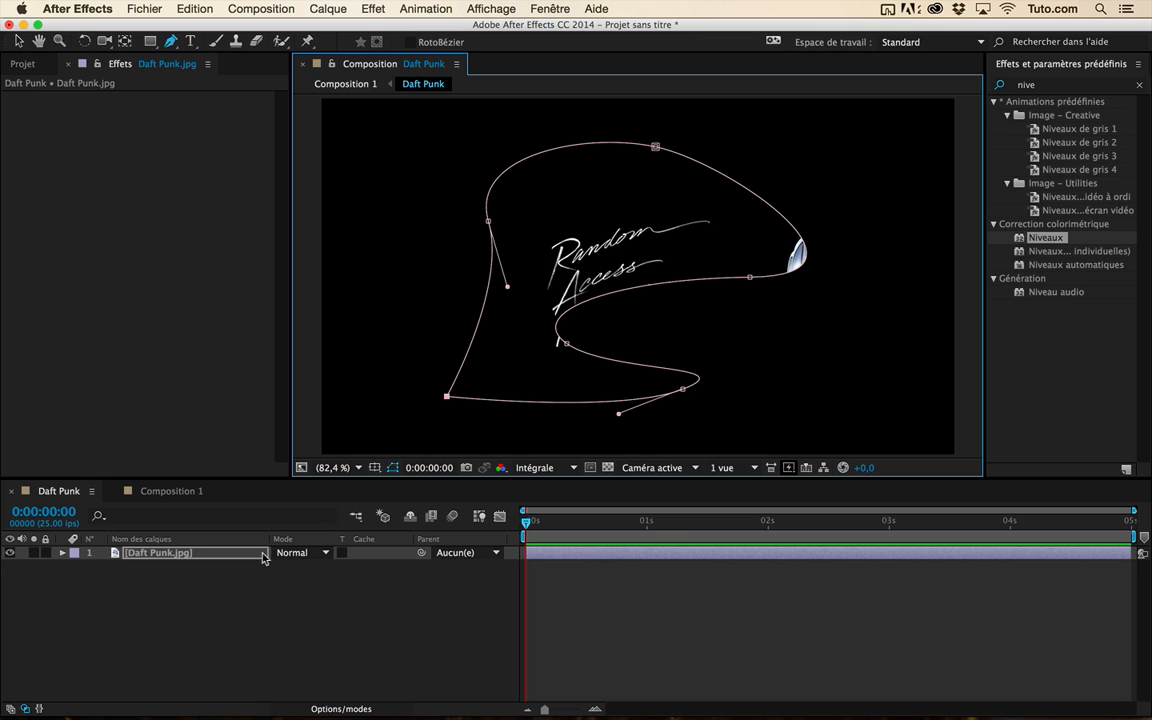
Reveal the masks of Daft Punk.jpg and set Masque 1 to Subtract mode.
{"action": "key", "text": "m"}
{"action": "left_click", "coordinate": [300, 566]}
{"action": "left_click", "coordinate": [320, 612]}
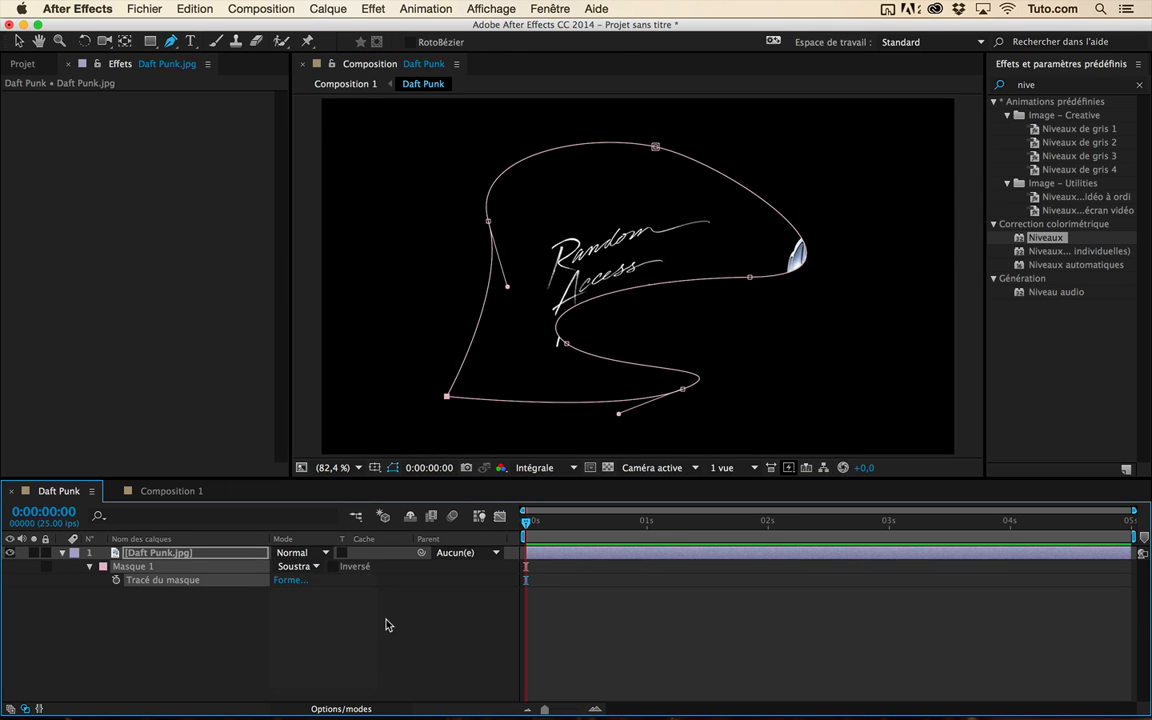
{"action": "left_click", "coordinate": [388, 625]}
Examine the mask's cut-out with the transparency grid on and off, and compare the alpha-matted solid in Composition 1.
{"action": "left_click", "coordinate": [608, 467]}
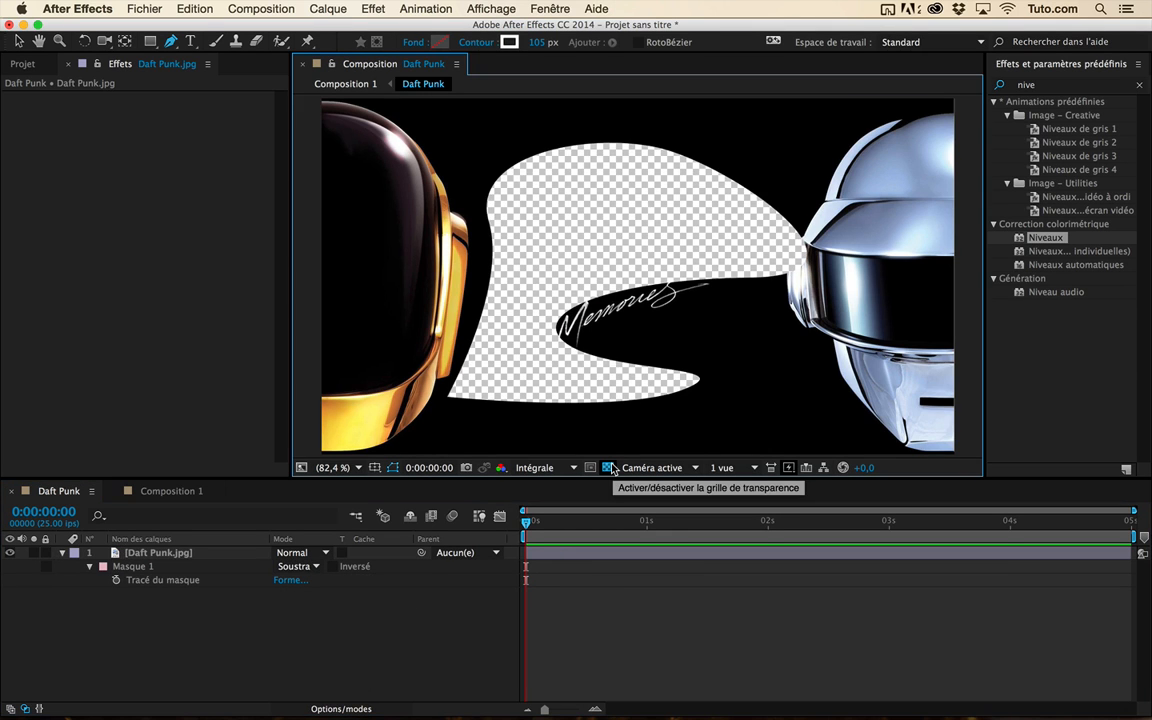
{"action": "left_click", "coordinate": [610, 467]}
{"action": "left_click", "coordinate": [610, 467]}
{"action": "left_click", "coordinate": [610, 467]}
{"action": "left_click", "coordinate": [610, 467]}
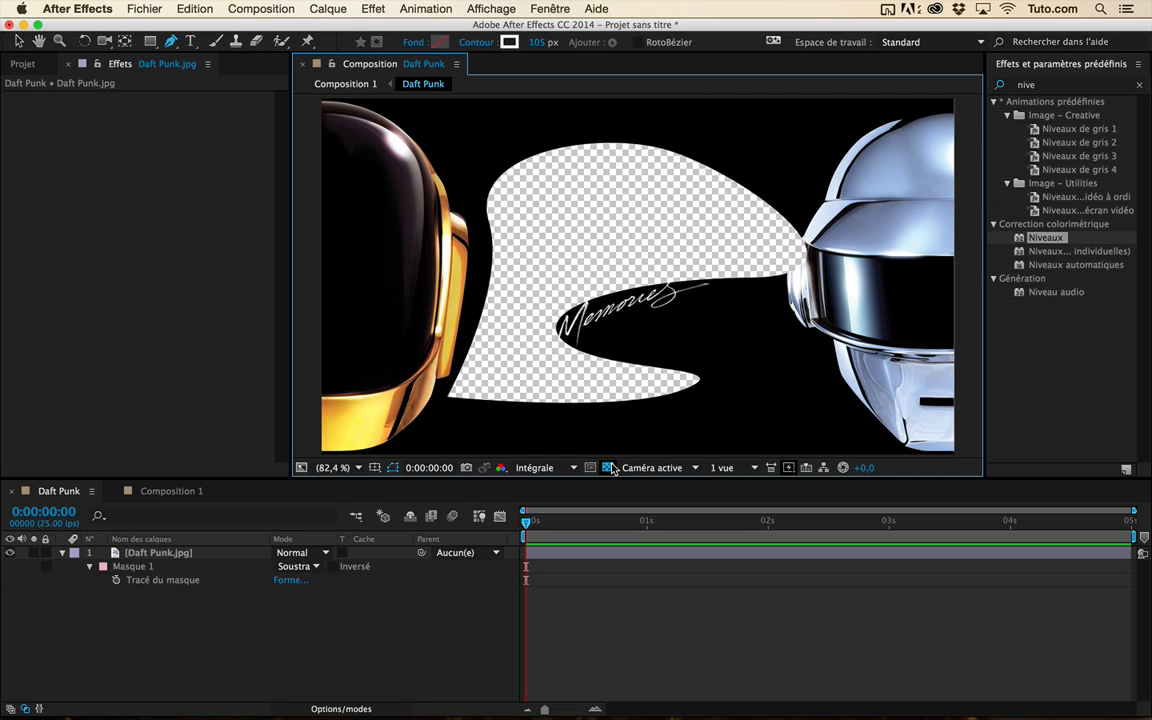
{"action": "left_click", "coordinate": [613, 469]}
{"action": "left_click", "coordinate": [171, 491]}
{"action": "left_click", "coordinate": [333, 617]}
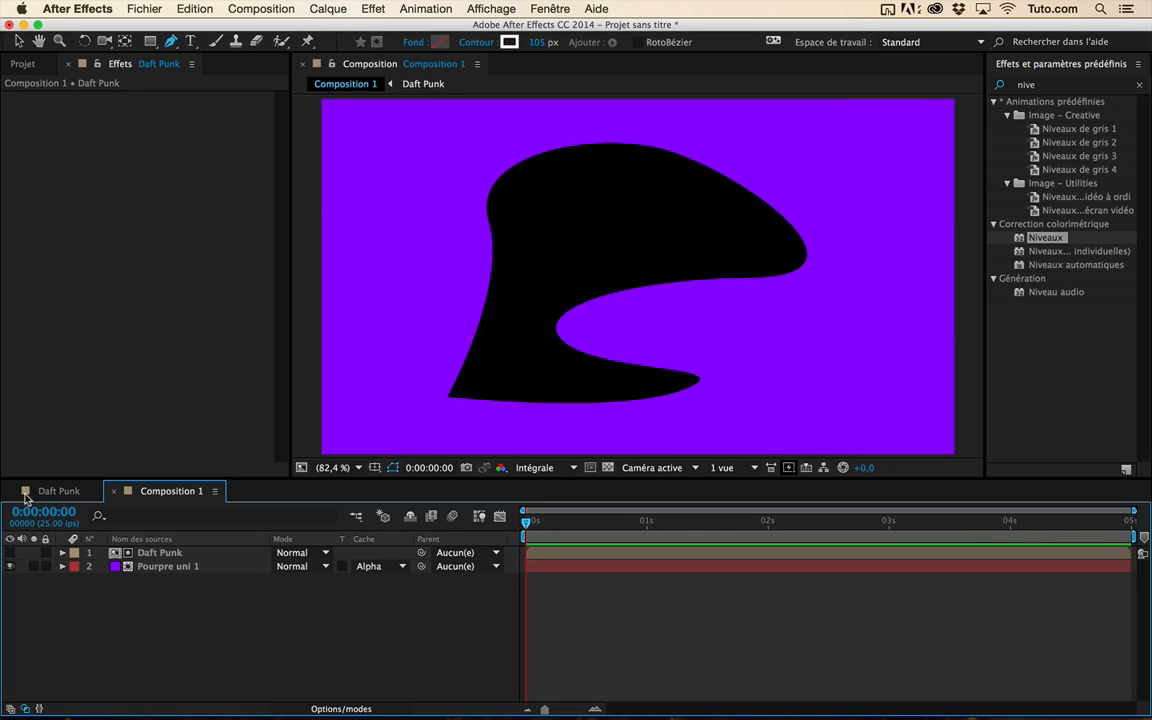
Switch the purple solid's track matte to Alpha inversé Daft Punk and back to Alpha Daft Punk.
{"action": "left_click", "coordinate": [388, 567]}
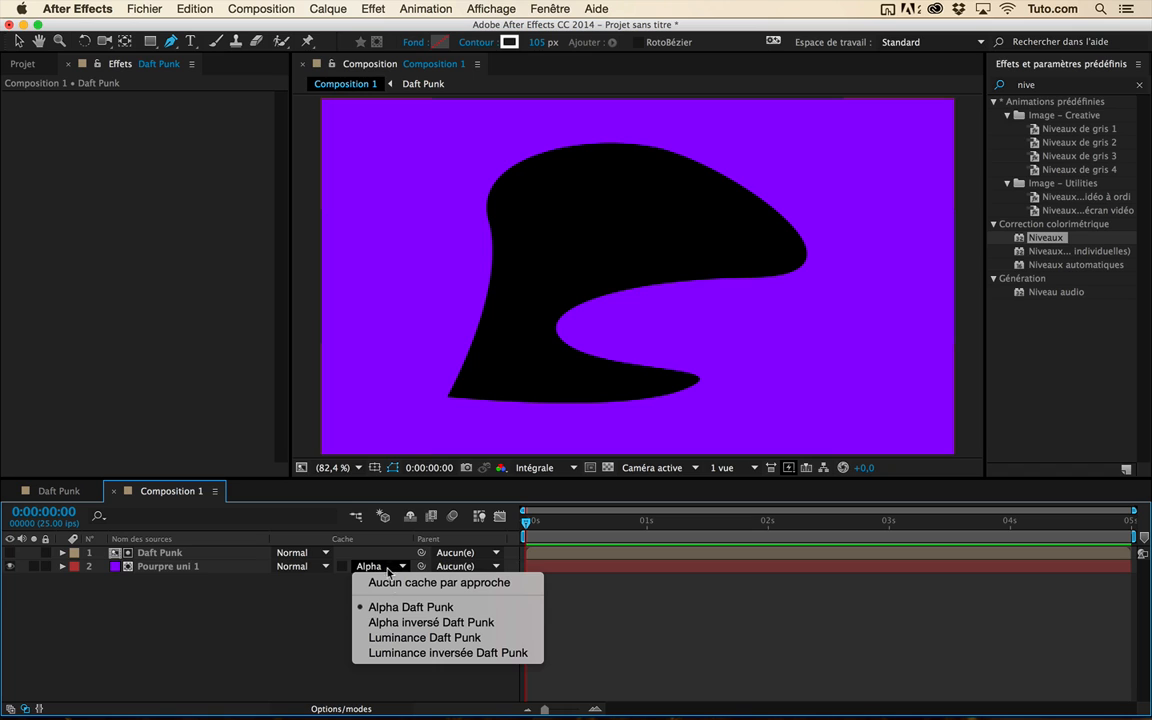
{"action": "left_click", "coordinate": [410, 624]}
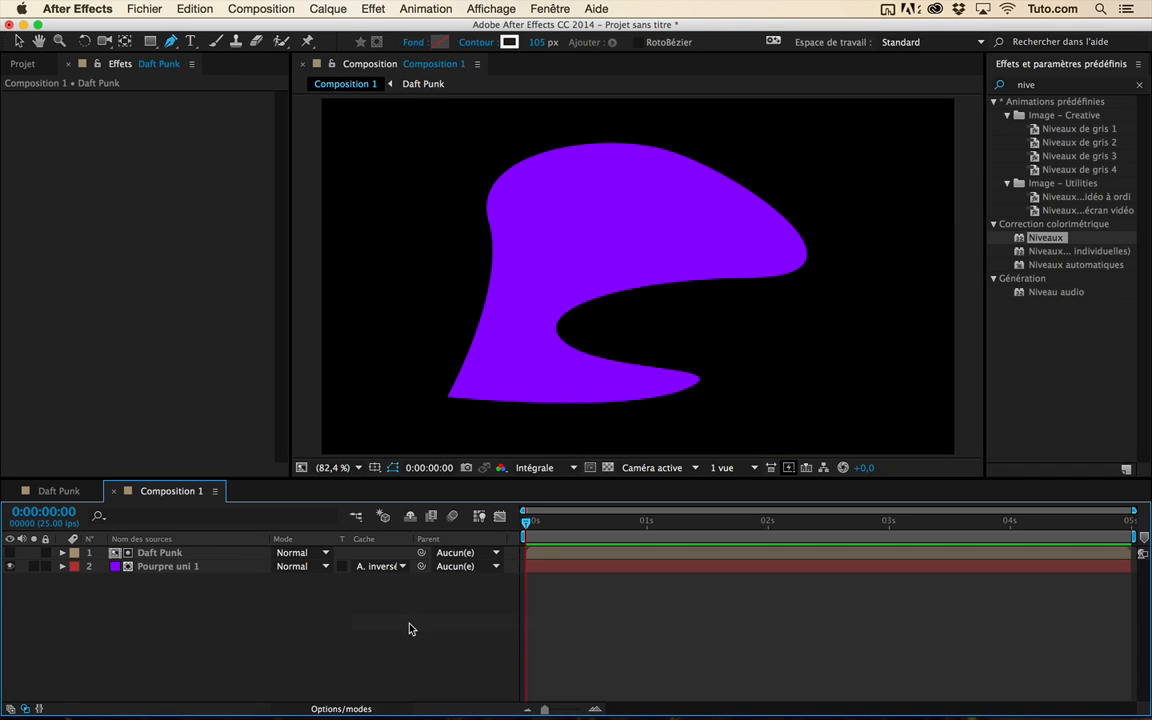
{"action": "left_click", "coordinate": [378, 568]}
{"action": "left_click", "coordinate": [386, 607]}
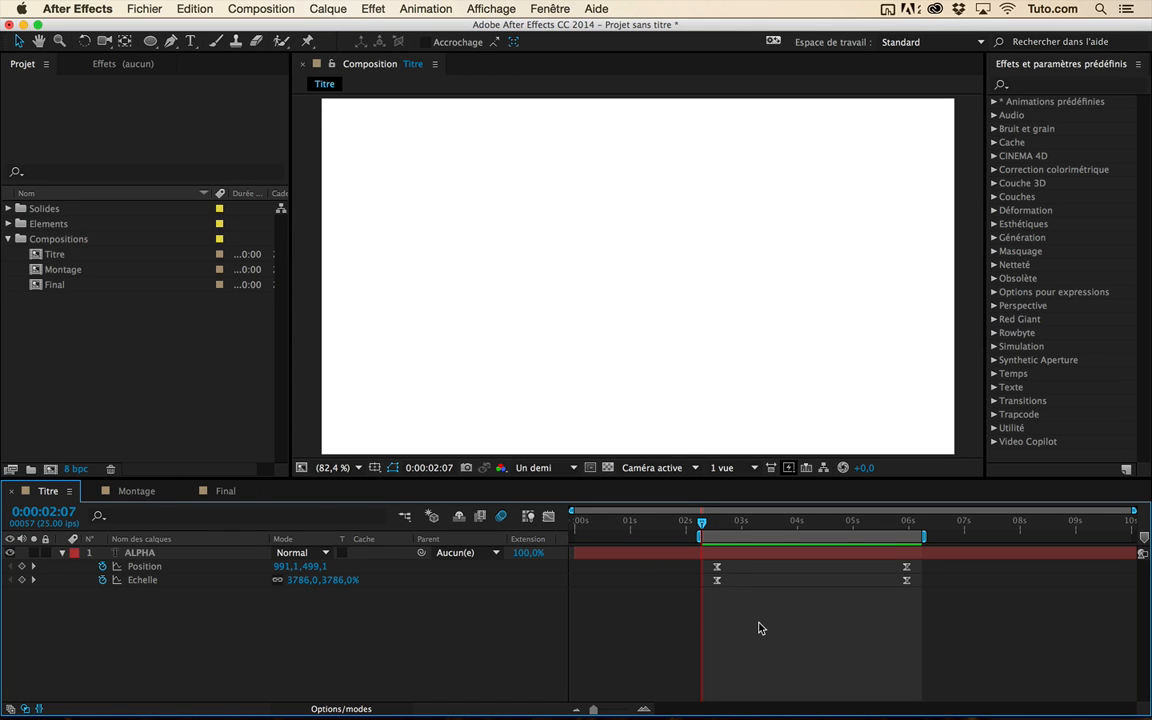
Preview the ALPHA title's position and scale animation in Titre, and compare its final frame with the transparency grid on and off.
{"action": "key", "text": "space"}
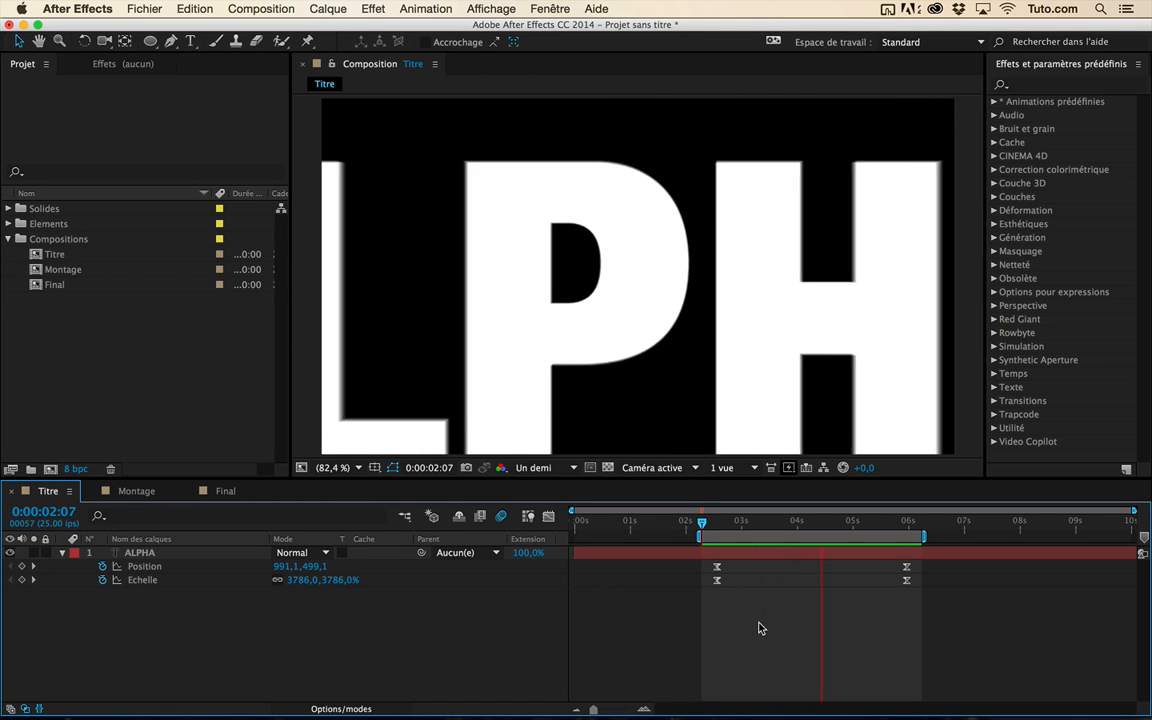
{"action": "key", "text": "space"}
{"action": "mouse_move", "coordinate": [720, 527]}
{"action": "left_mouse_down"}
{"action": "mouse_move", "coordinate": [732, 523]}
{"action": "mouse_move", "coordinate": [719, 528]}
{"action": "left_mouse_up"}
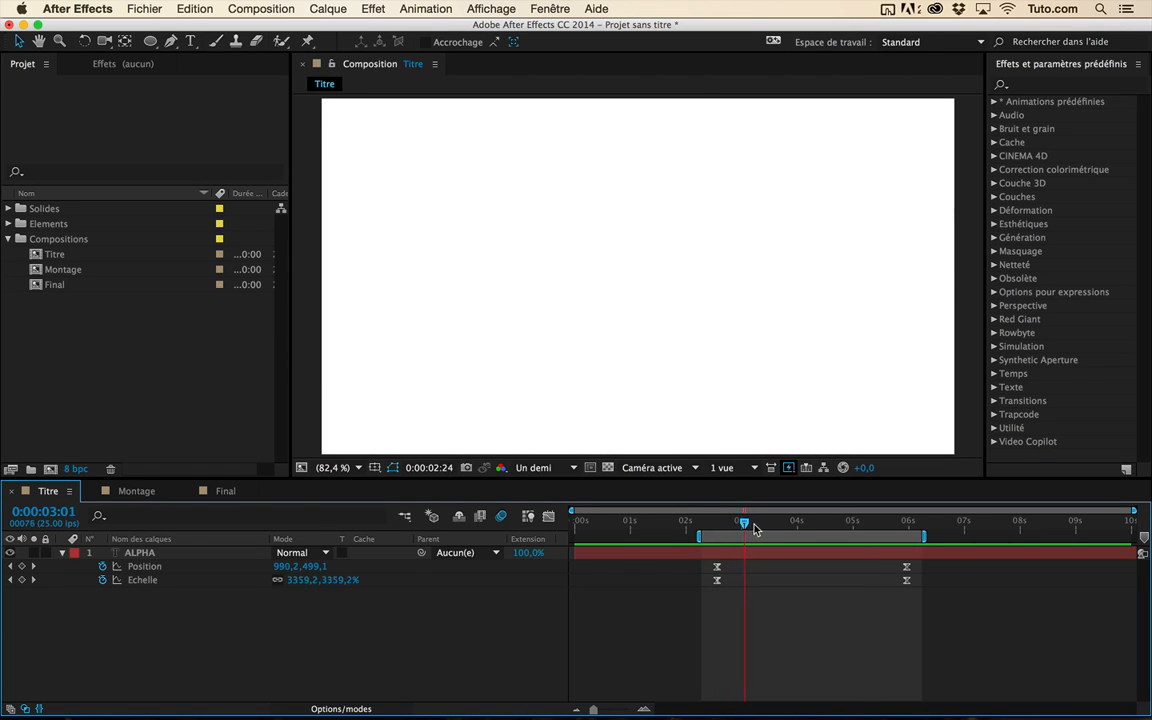
{"action": "left_click_drag", "start_coordinate": [755, 529], "coordinate": [914, 535]}
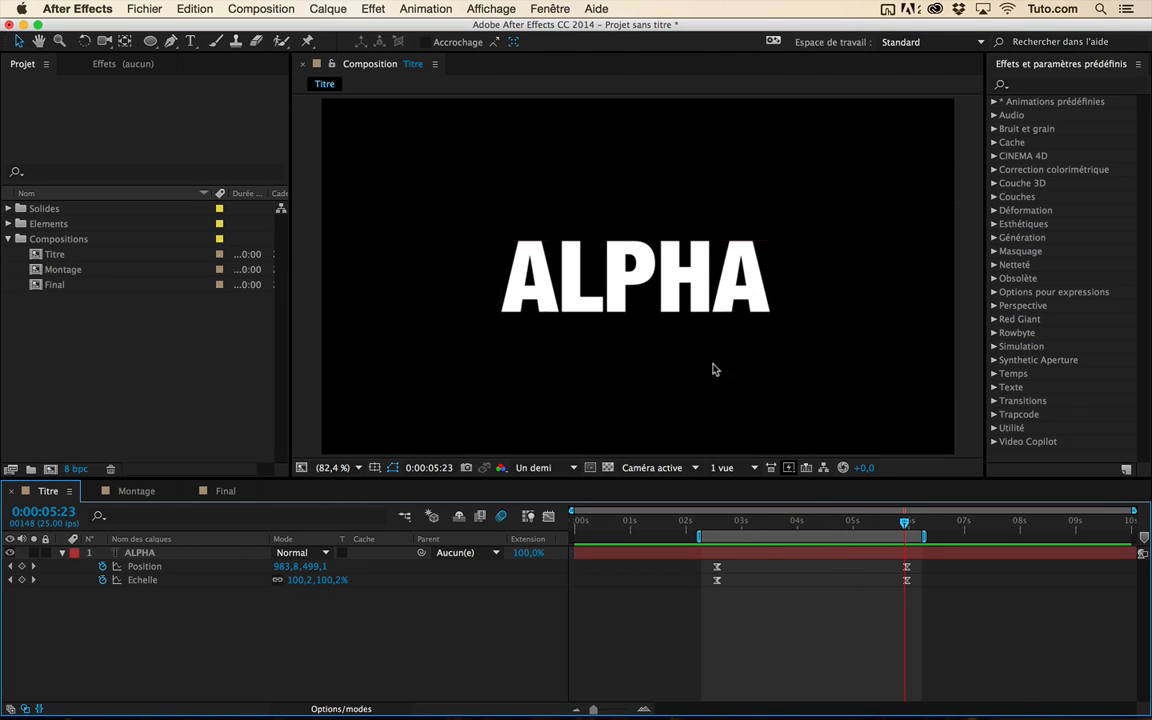
{"action": "left_click", "coordinate": [608, 467]}
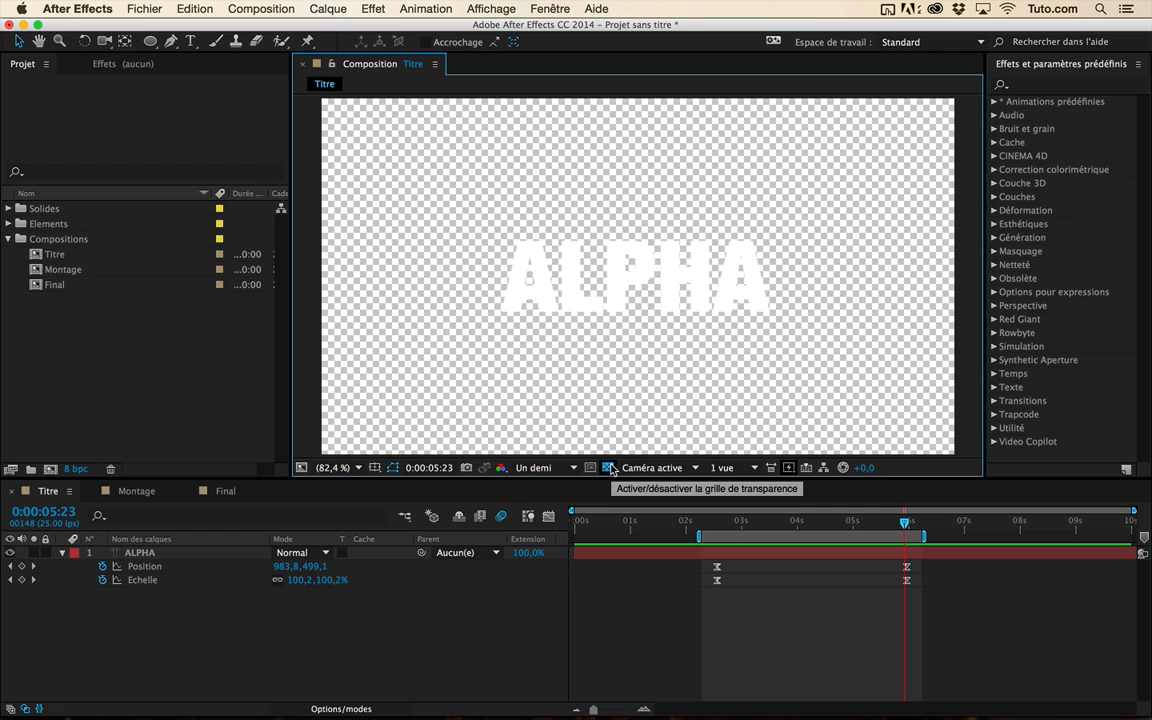
{"action": "left_click", "coordinate": [609, 467]}
{"action": "left_click", "coordinate": [609, 467]}
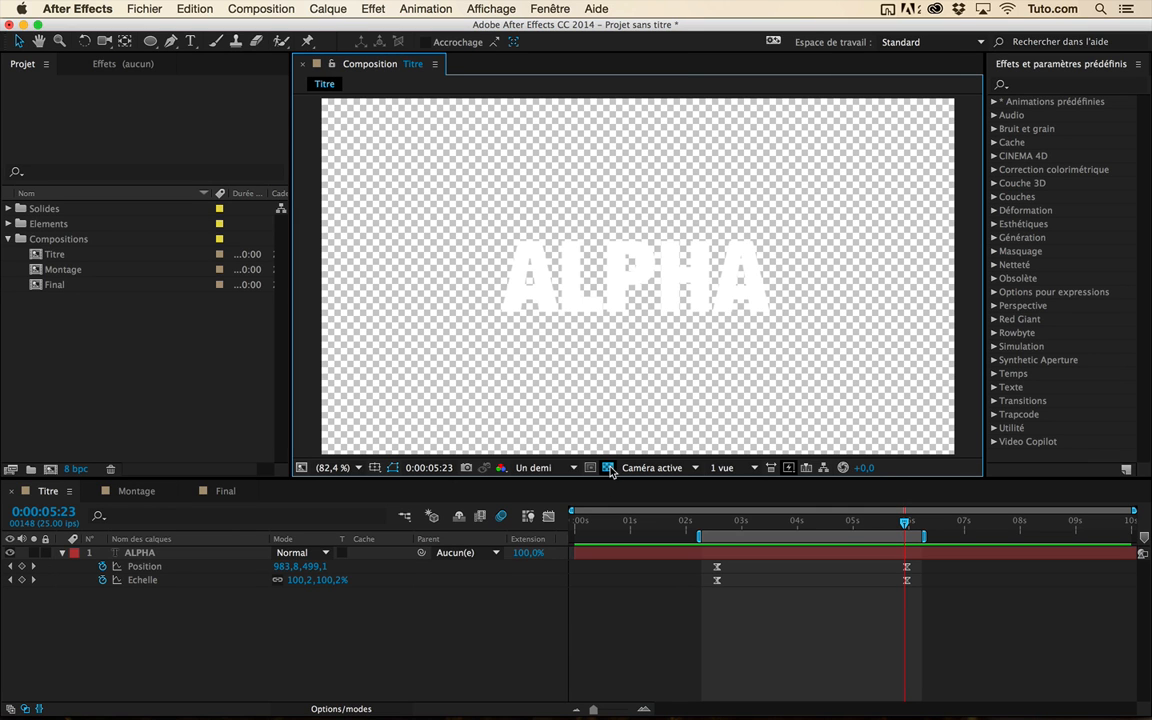
{"action": "left_click", "coordinate": [609, 467]}
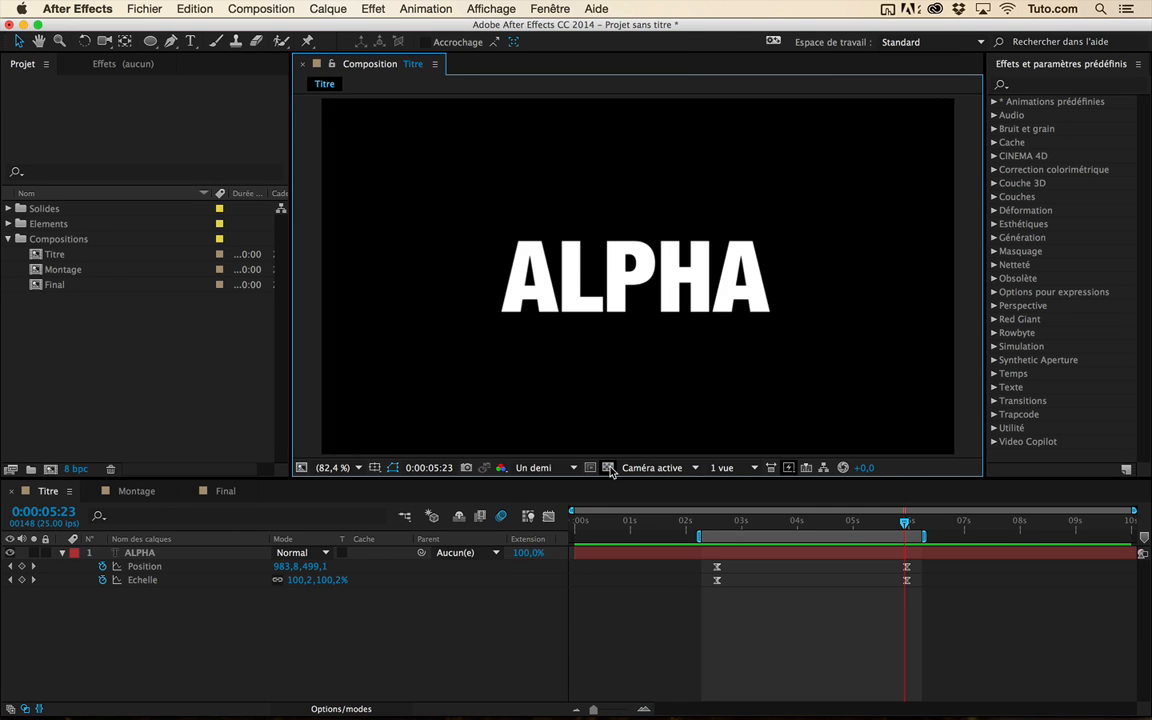
Open the Montage composition, scrub its gradient background, and inspect the keyframed mask path and opacity of Fond dégradé.
{"action": "left_click", "coordinate": [127, 491]}
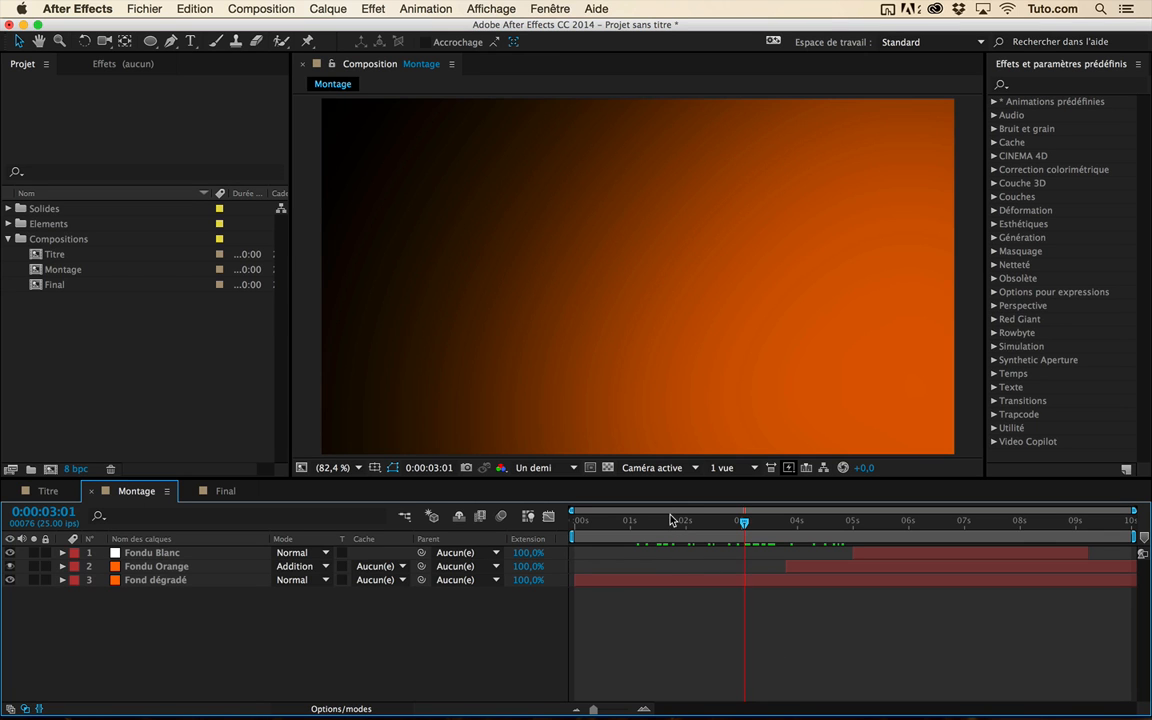
{"action": "left_click_drag", "start_coordinate": [674, 522], "coordinate": [753, 545]}
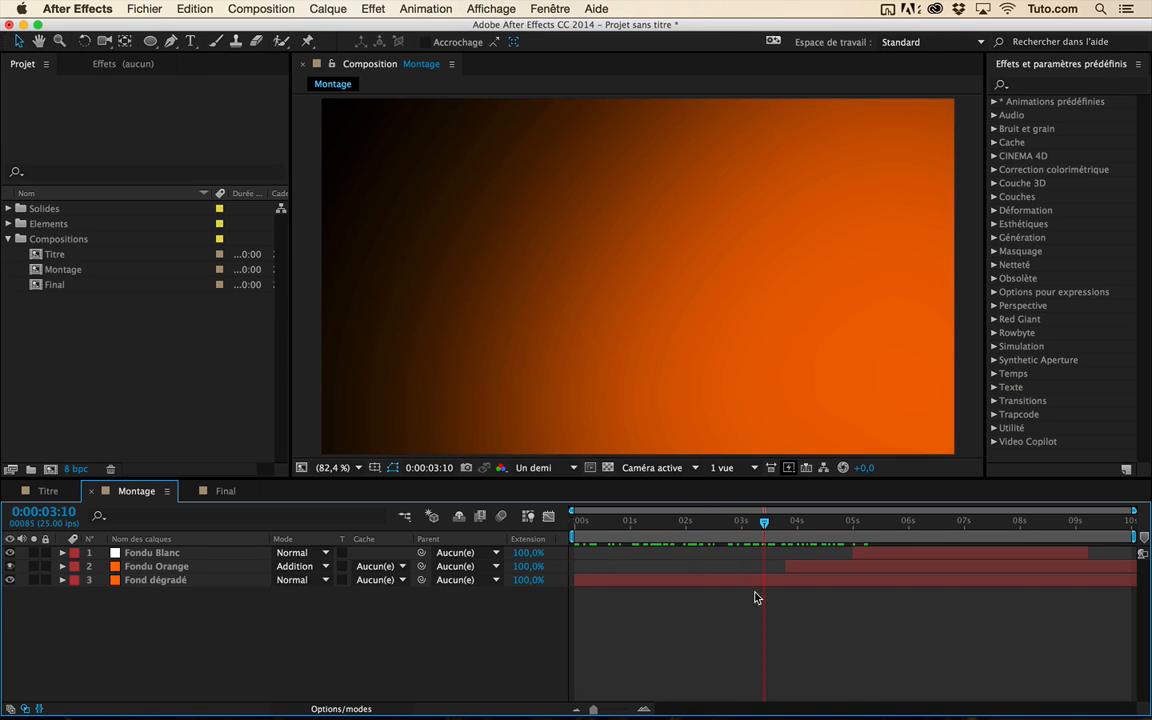
{"action": "left_click", "coordinate": [757, 585]}
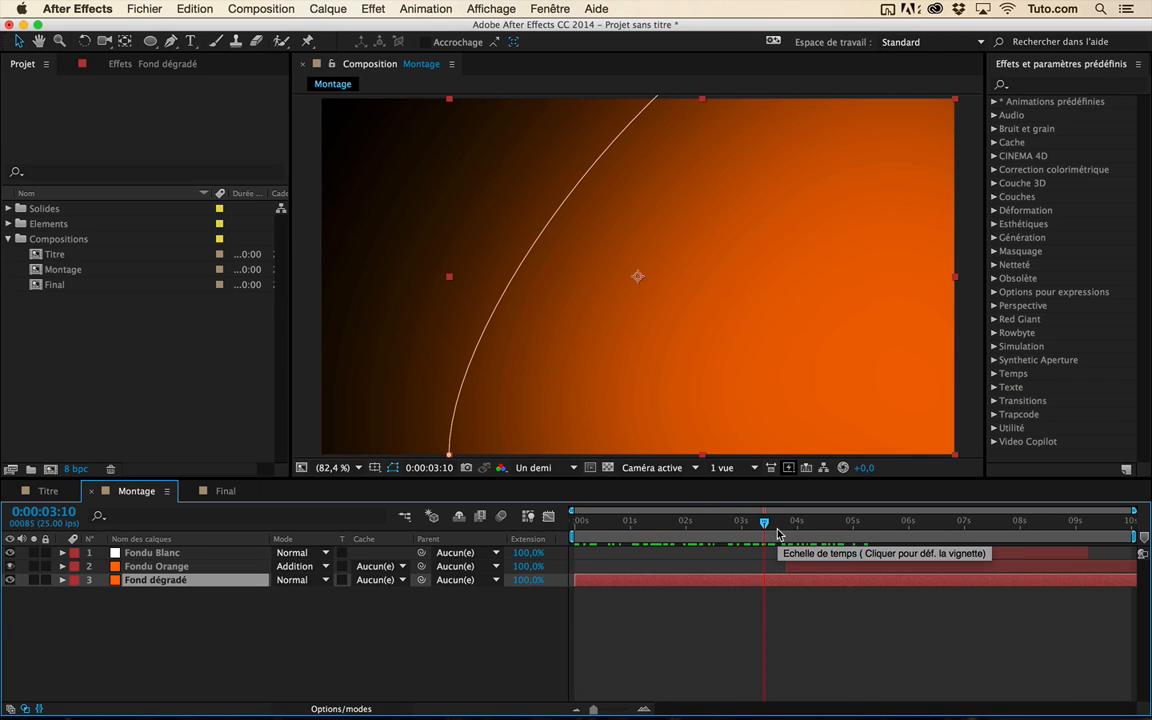
{"action": "key", "text": "u"}
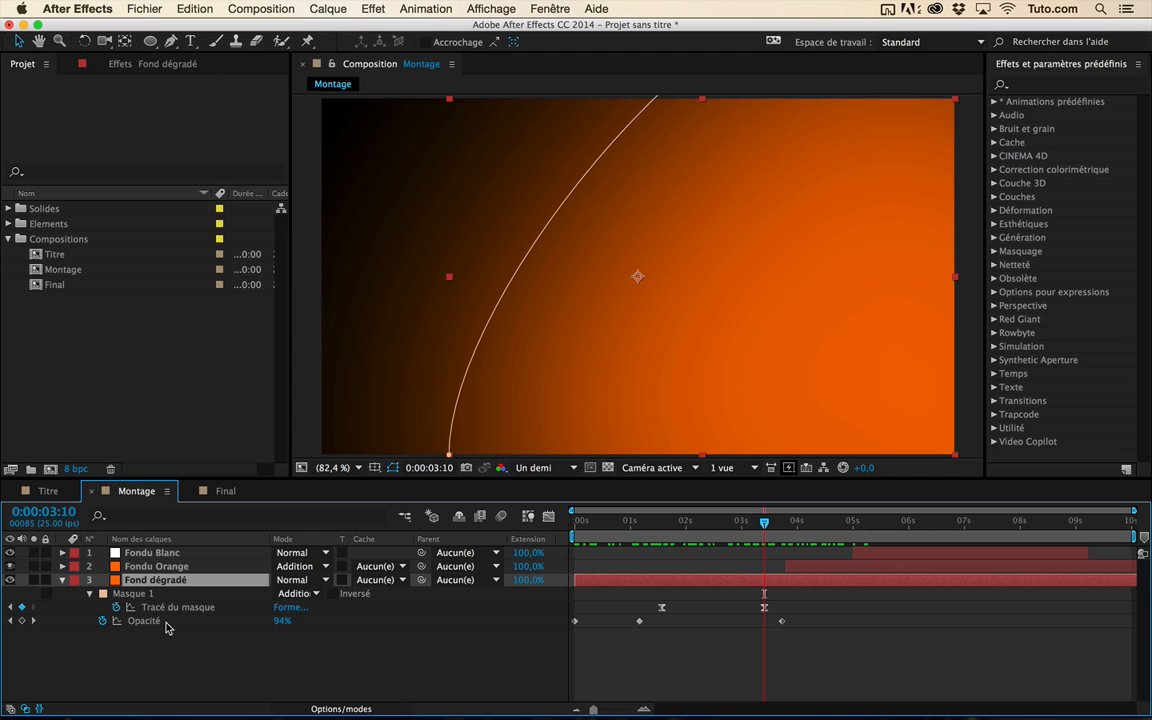
{"action": "key", "text": "u"}
Inspect the opacity keyframes of Fondu Orange and Fondu Blanc, and return to the start of the Montage timeline.
{"action": "left_click_drag", "start_coordinate": [766, 522], "coordinate": [845, 522]}
{"action": "left_click", "coordinate": [870, 566]}
{"action": "key", "text": "t"}
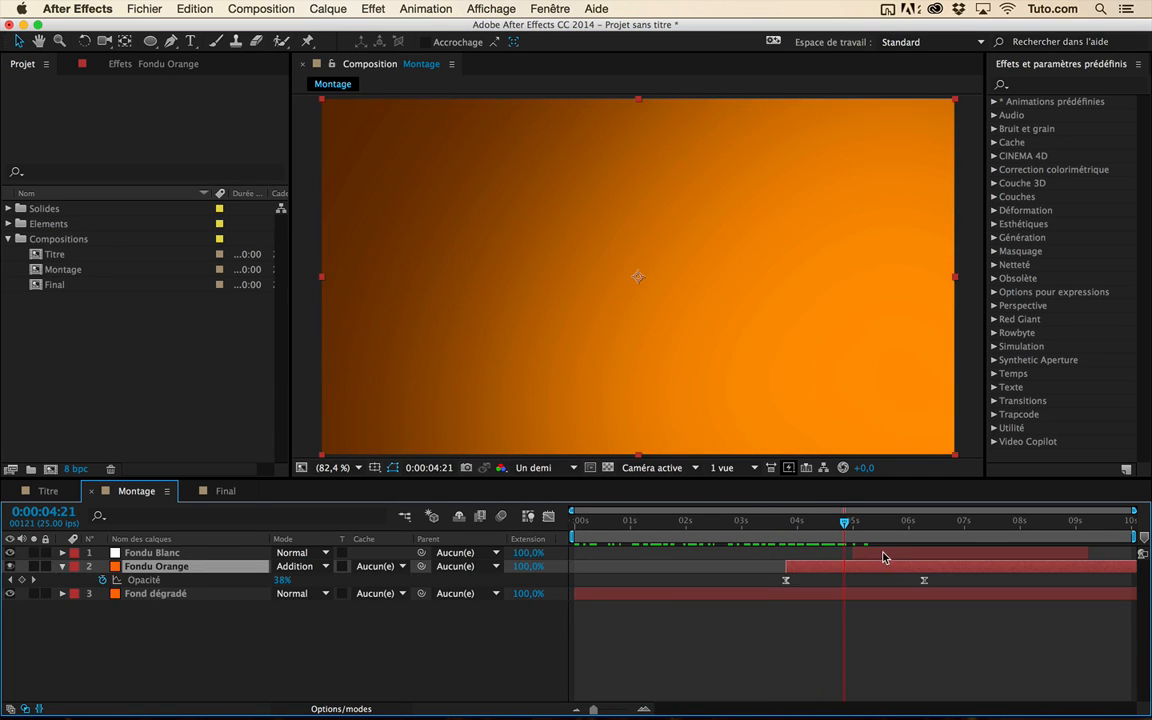
{"action": "key", "text": "u"}
{"action": "left_click", "coordinate": [883, 554]}
{"action": "key", "text": "u"}
{"action": "left_click", "coordinate": [878, 621]}
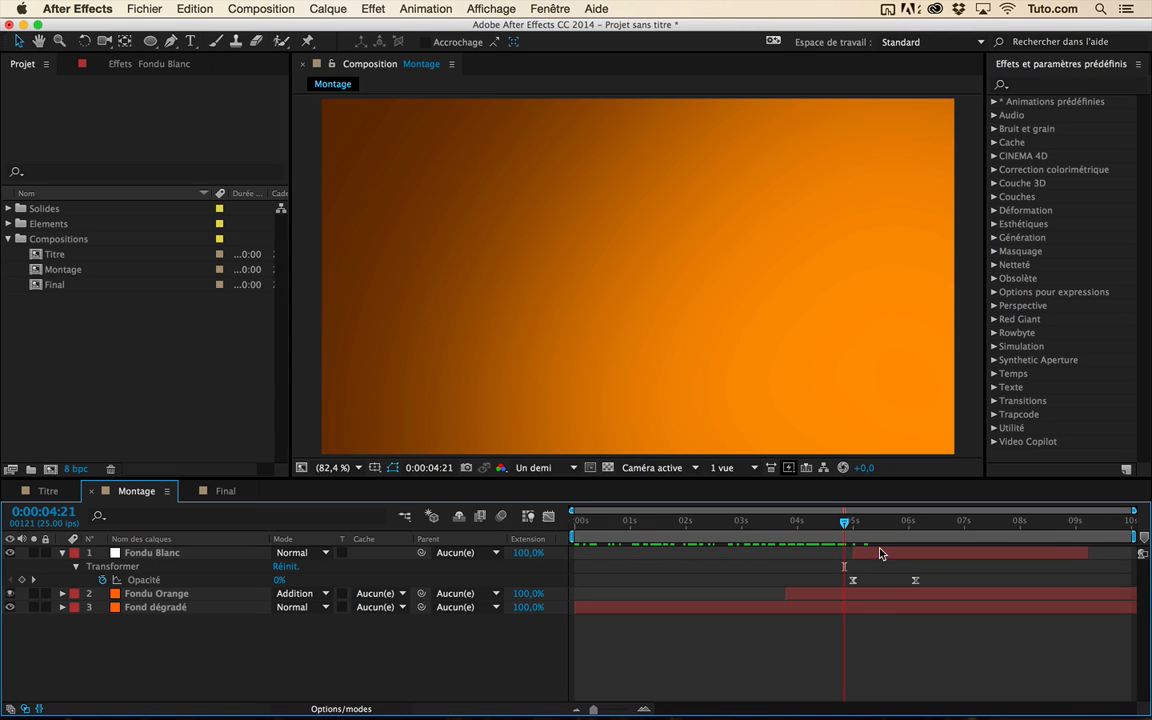
{"action": "key", "text": "u"}
{"action": "left_click_drag", "start_coordinate": [846, 522], "coordinate": [545, 540]}
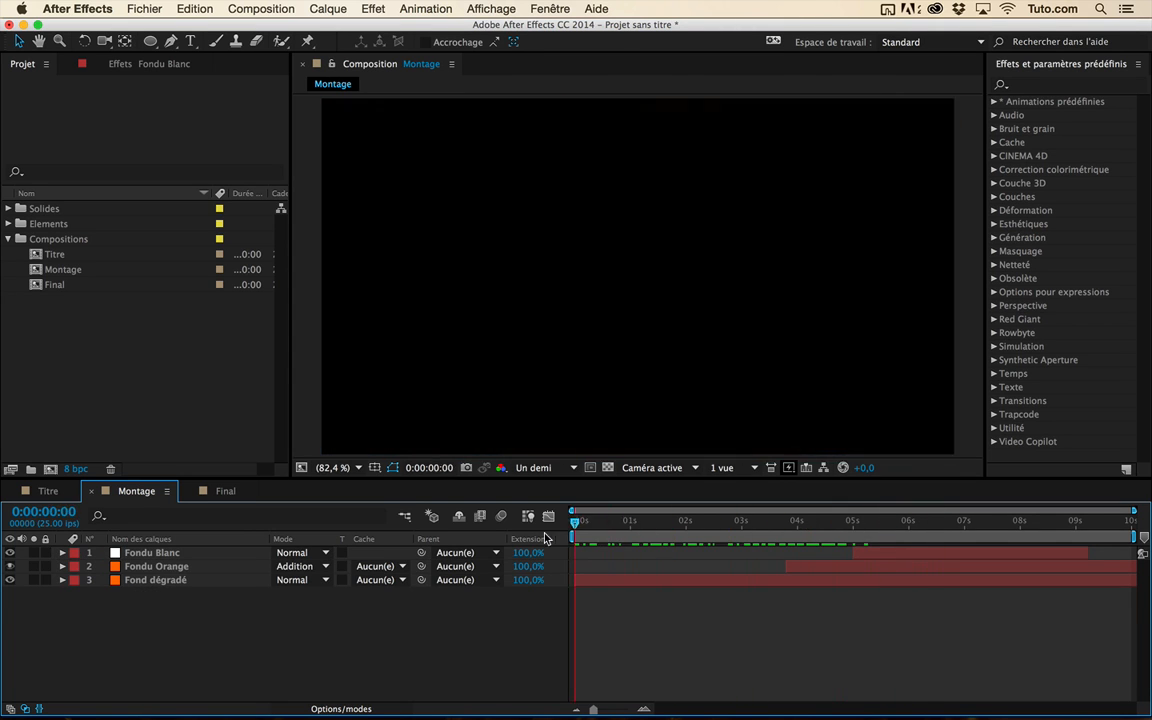
Add the Pocket Watch b19 clip from Elements between Fondu Orange and Fond dégradé, and scale it to 51% at 0:00:02:00.
{"action": "left_click", "coordinate": [88, 289]}
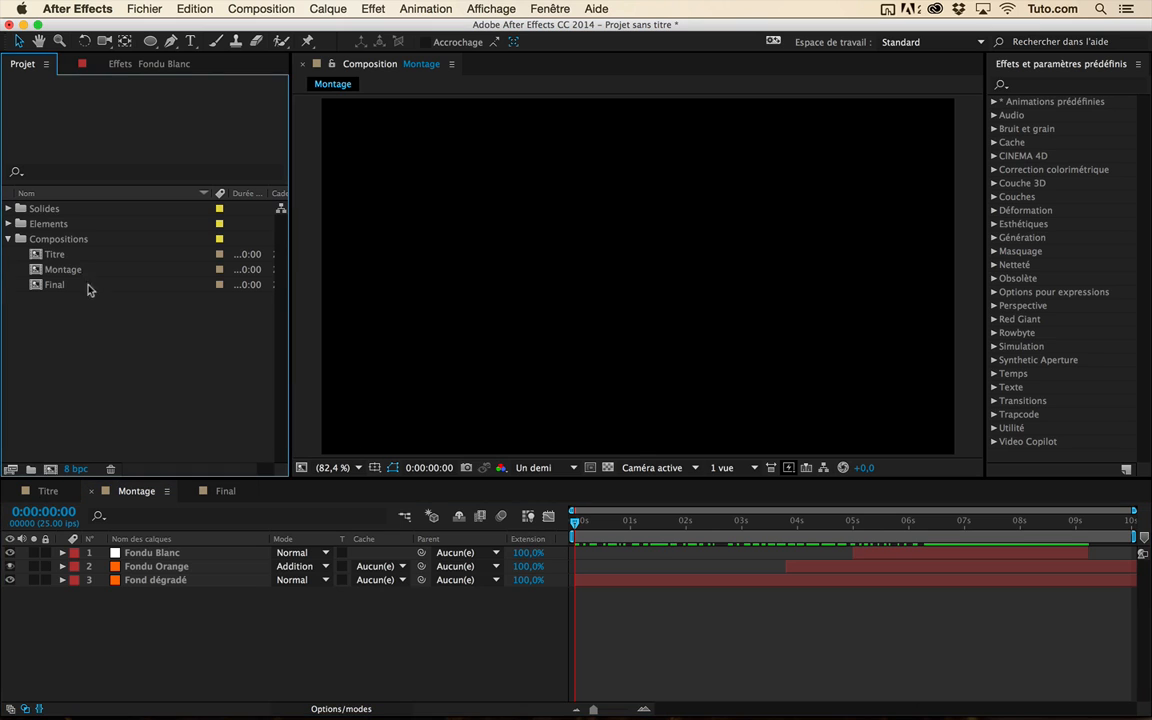
{"action": "left_click", "coordinate": [9, 224]}
{"action": "left_click", "coordinate": [115, 253]}
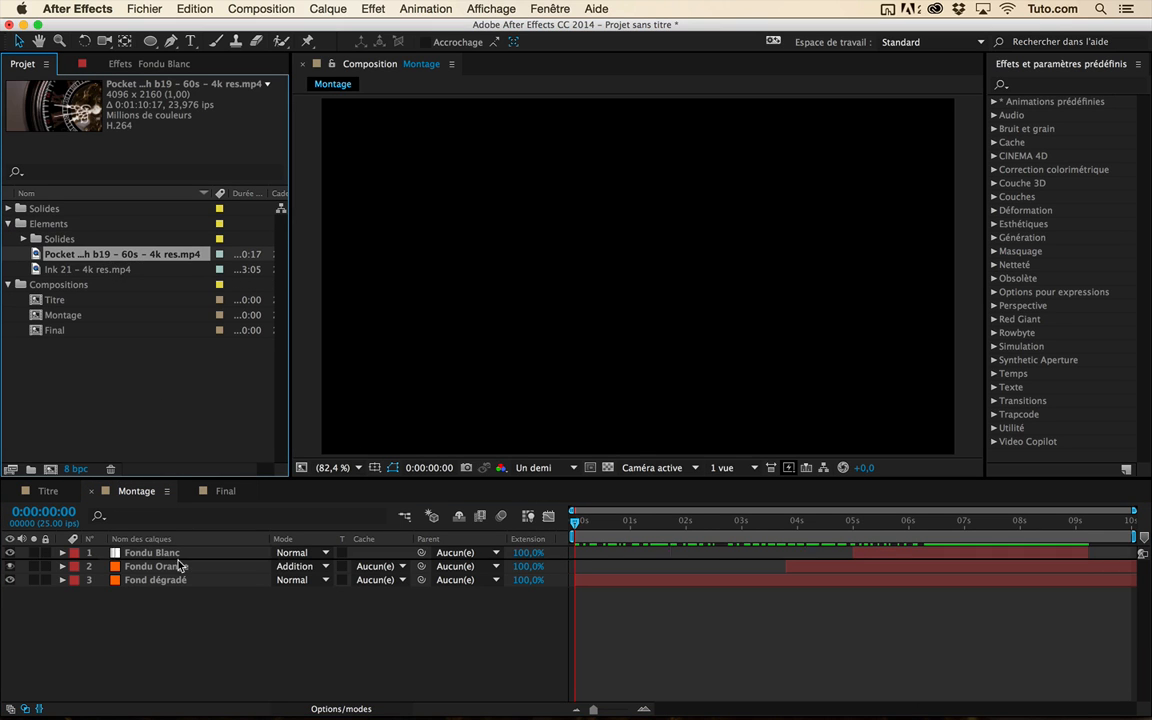
{"action": "left_click_drag", "start_coordinate": [178, 566], "coordinate": [177, 575]}
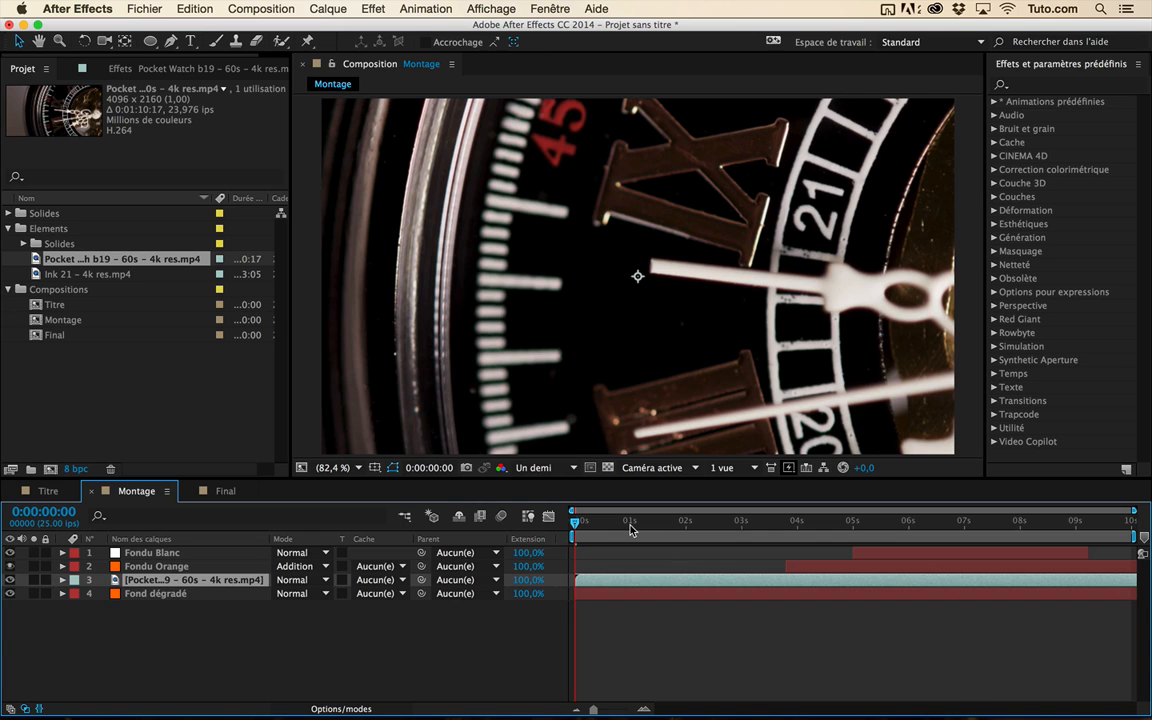
{"action": "left_click_drag", "start_coordinate": [640, 522], "coordinate": [685, 522]}
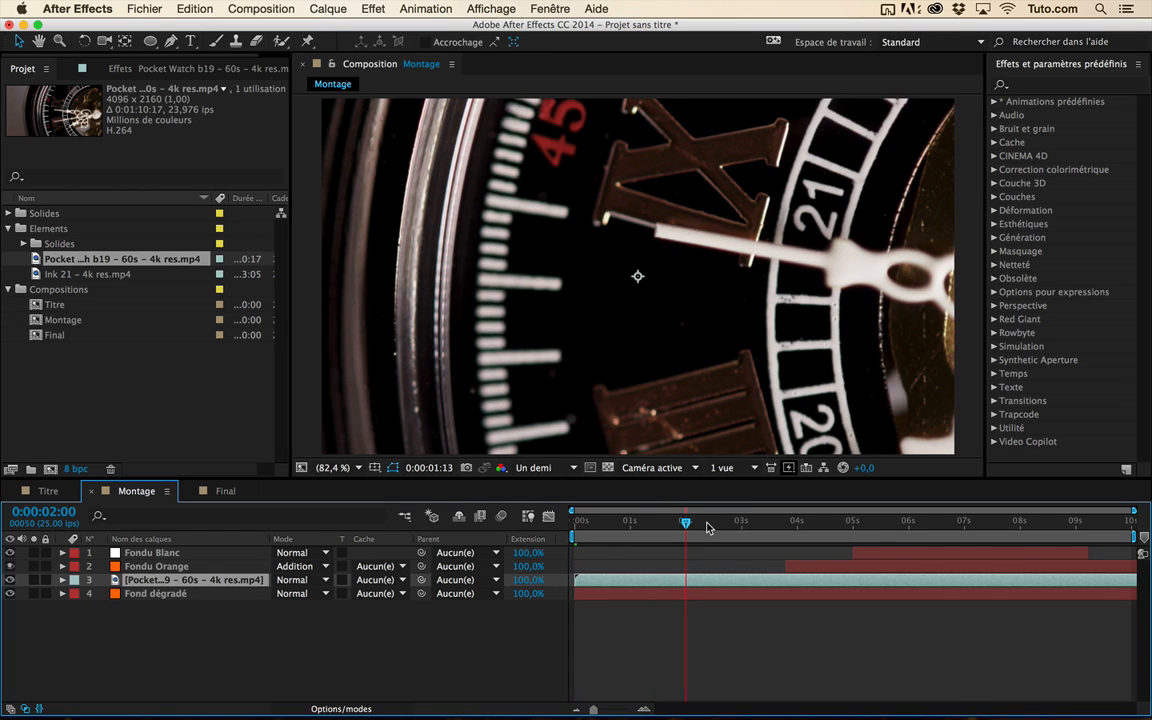
{"action": "key", "text": "s"}
{"action": "left_click_drag", "start_coordinate": [297, 593], "coordinate": [268, 603]}
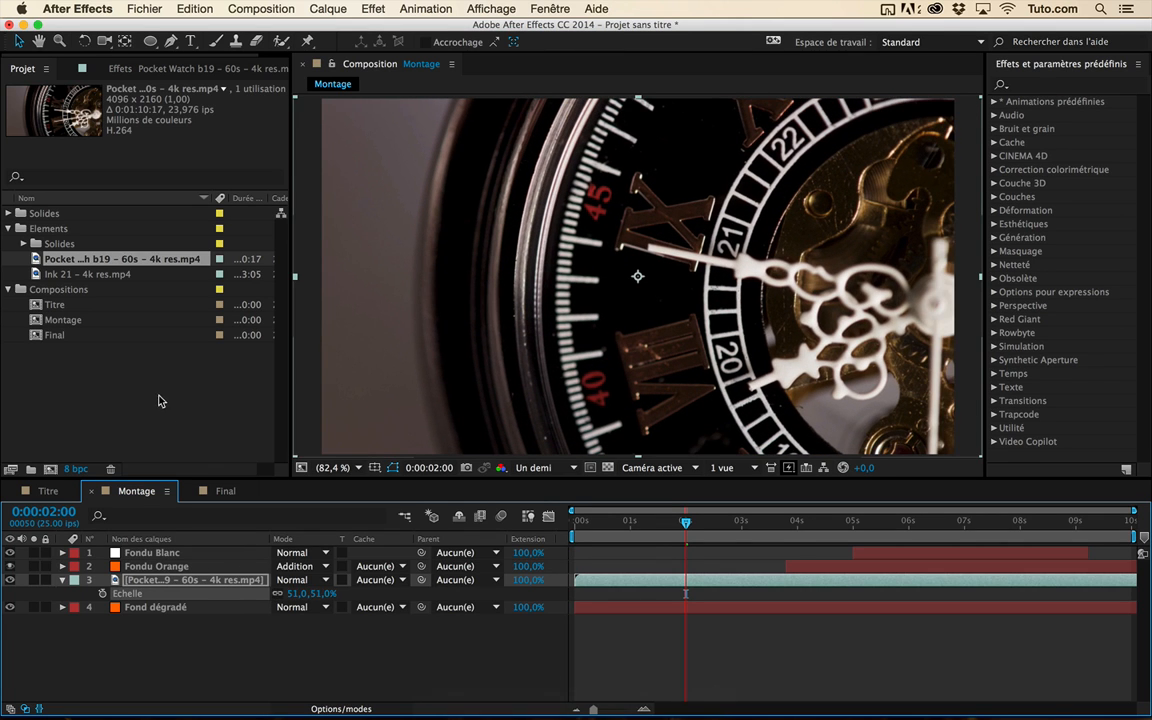
Add Ink 21 - 4k res.mp4 directly above the Pocket Watch layer and shift it slightly up and right in the frame.
{"action": "mouse_move", "coordinate": [109, 281]}
{"action": "left_mouse_down"}
{"action": "mouse_move", "coordinate": [120, 400]}
{"action": "mouse_move", "coordinate": [185, 575]}
{"action": "left_mouse_up"}
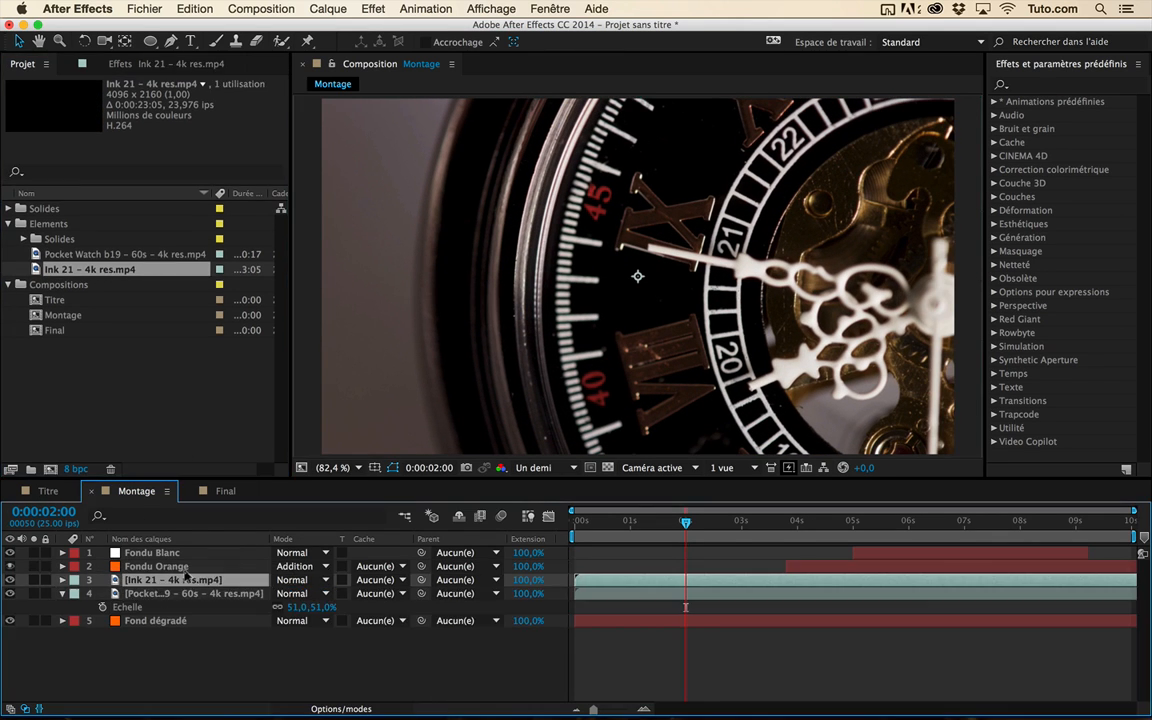
{"action": "left_click_drag", "start_coordinate": [618, 381], "coordinate": [656, 362]}
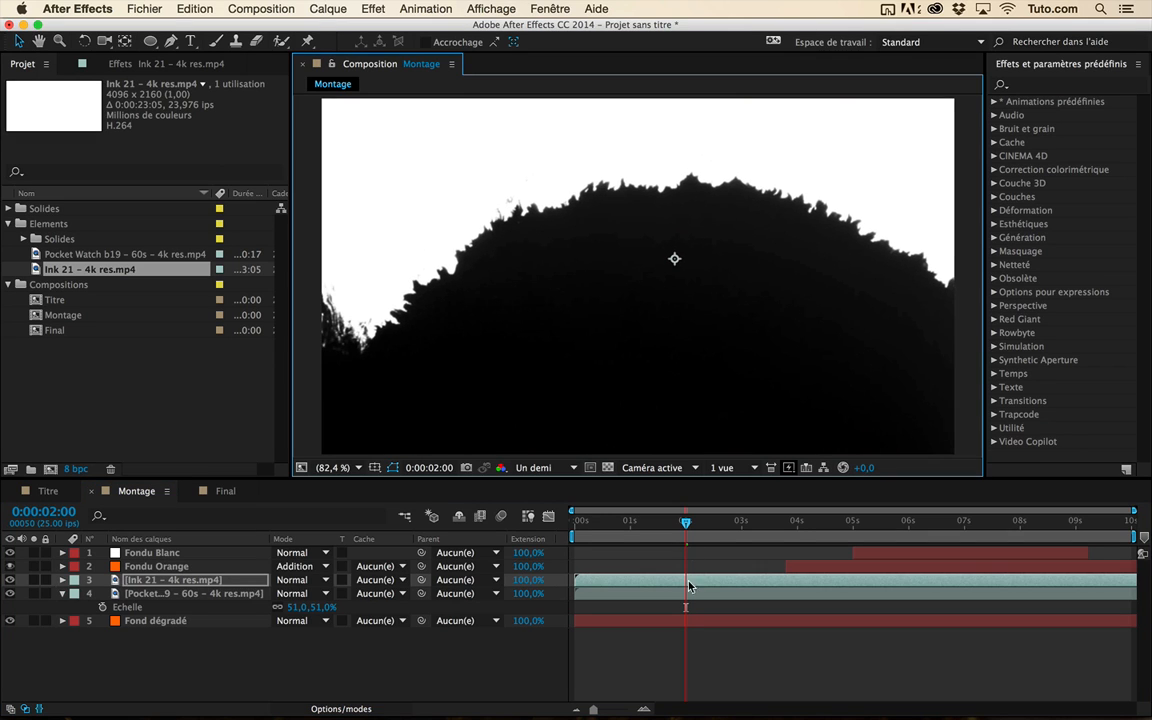
Open the Ink 21 and Pocket Watch source clips from Elements and scrub through their footage.
{"action": "double_click", "coordinate": [84, 276]}
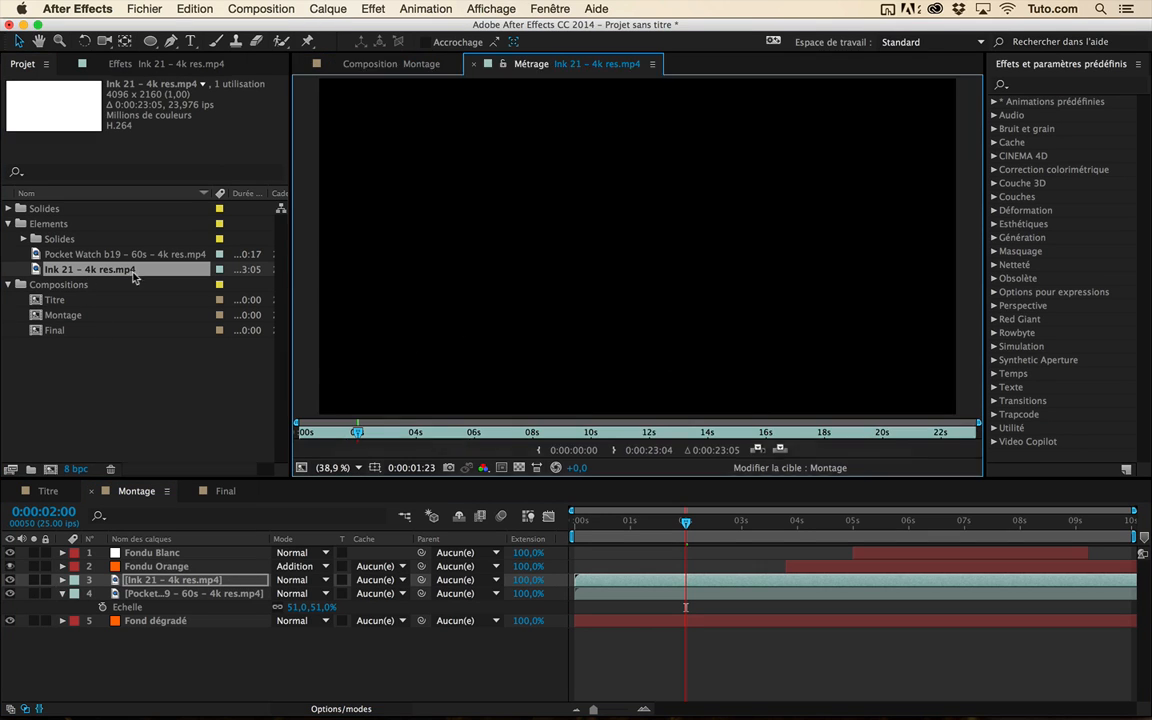
{"action": "mouse_move", "coordinate": [435, 437]}
{"action": "left_mouse_down"}
{"action": "mouse_move", "coordinate": [533, 436]}
{"action": "mouse_move", "coordinate": [310, 434]}
{"action": "mouse_move", "coordinate": [338, 432]}
{"action": "left_mouse_up"}
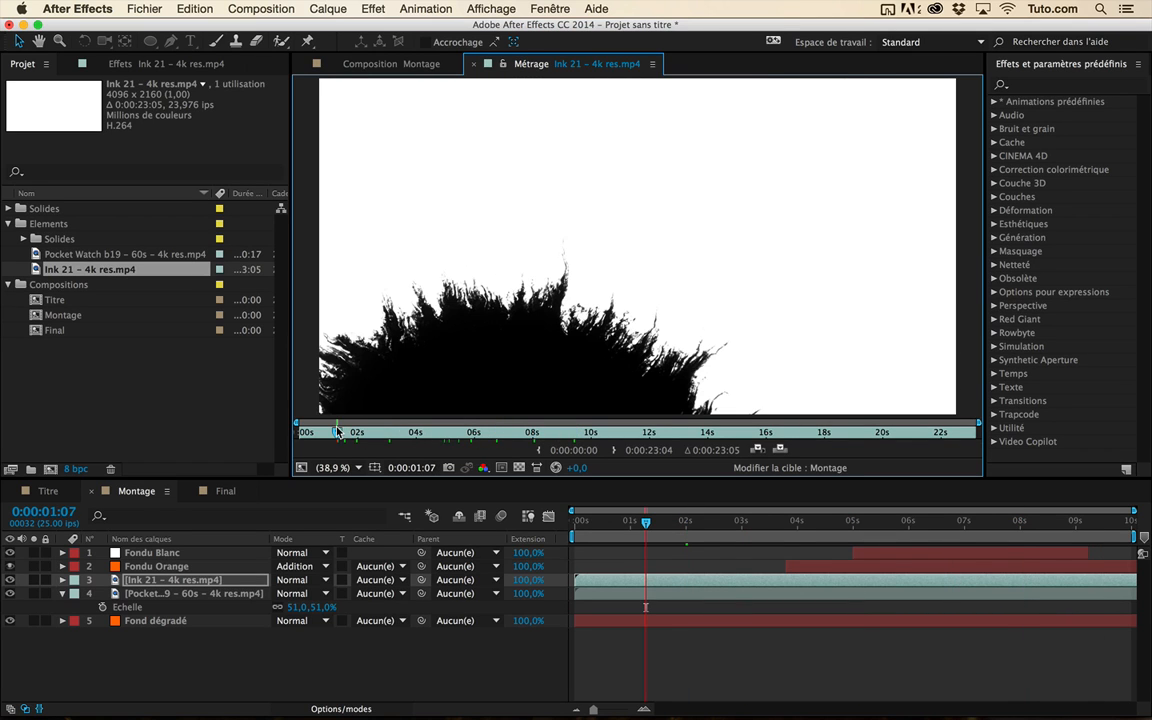
{"action": "double_click", "coordinate": [103, 254]}
{"action": "left_click", "coordinate": [457, 432]}
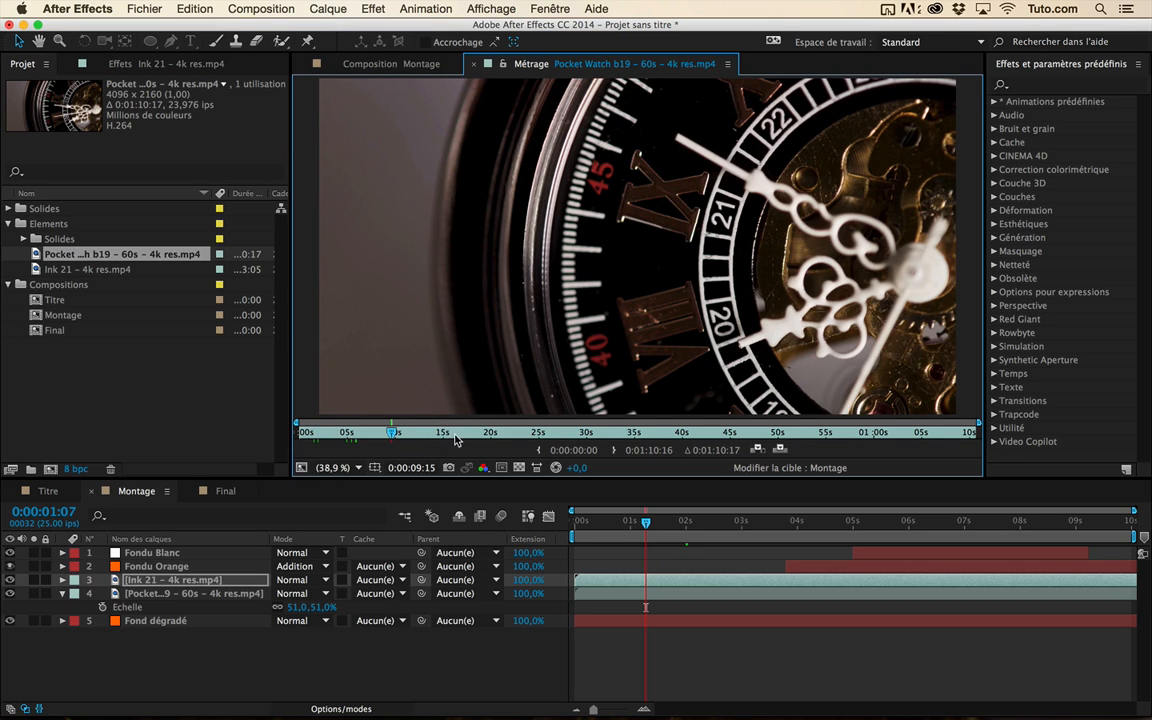
Switch to Safari to browse the free 4K stock footage categories, and return to After Effects.
{"action": "left_click", "coordinate": [450, 640]}
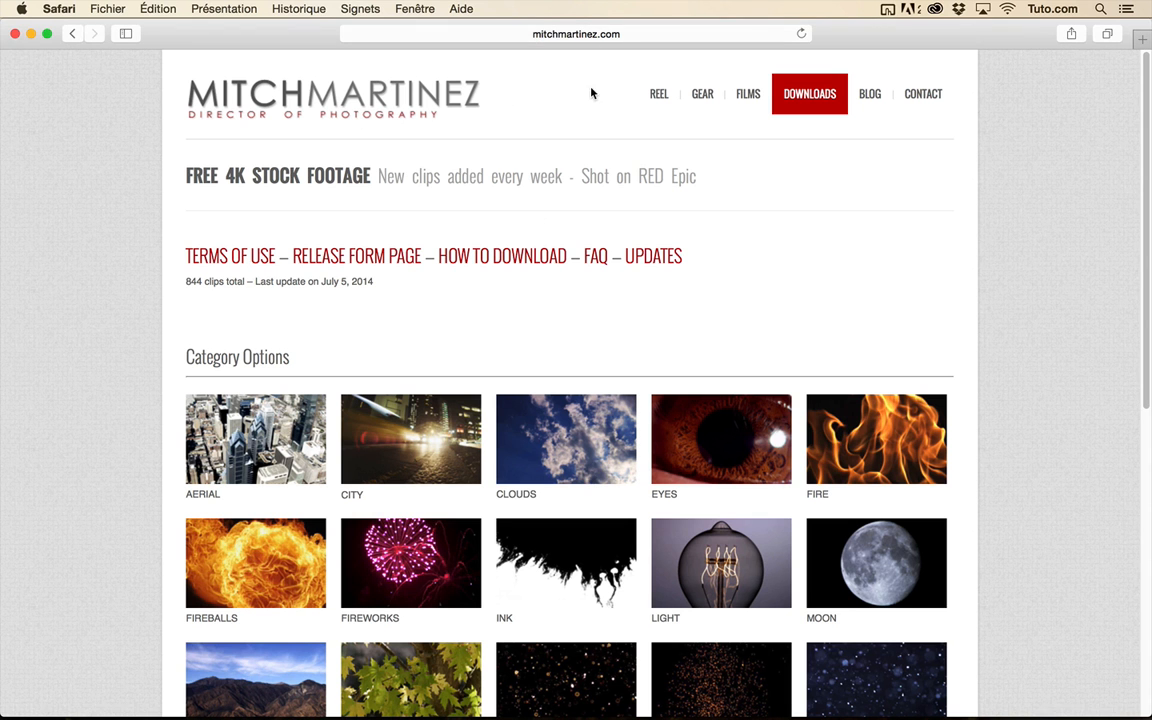
{"action": "scroll", "coordinate": [996, 264], "scroll_direction": "down", "scroll_amount": 1}
{"action": "scroll", "coordinate": [996, 264], "scroll_direction": "down", "scroll_amount": 5}
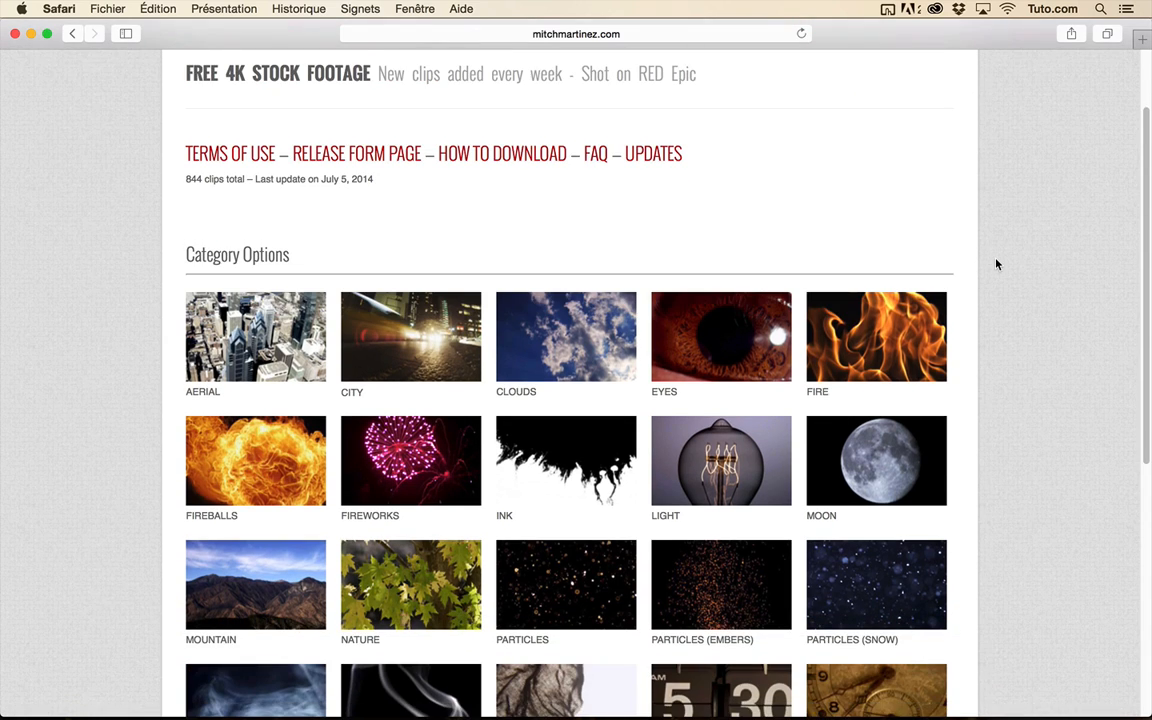
{"action": "scroll", "coordinate": [996, 264], "scroll_direction": "down", "scroll_amount": 1}
{"action": "scroll", "coordinate": [996, 264], "scroll_direction": "up", "scroll_amount": 2}
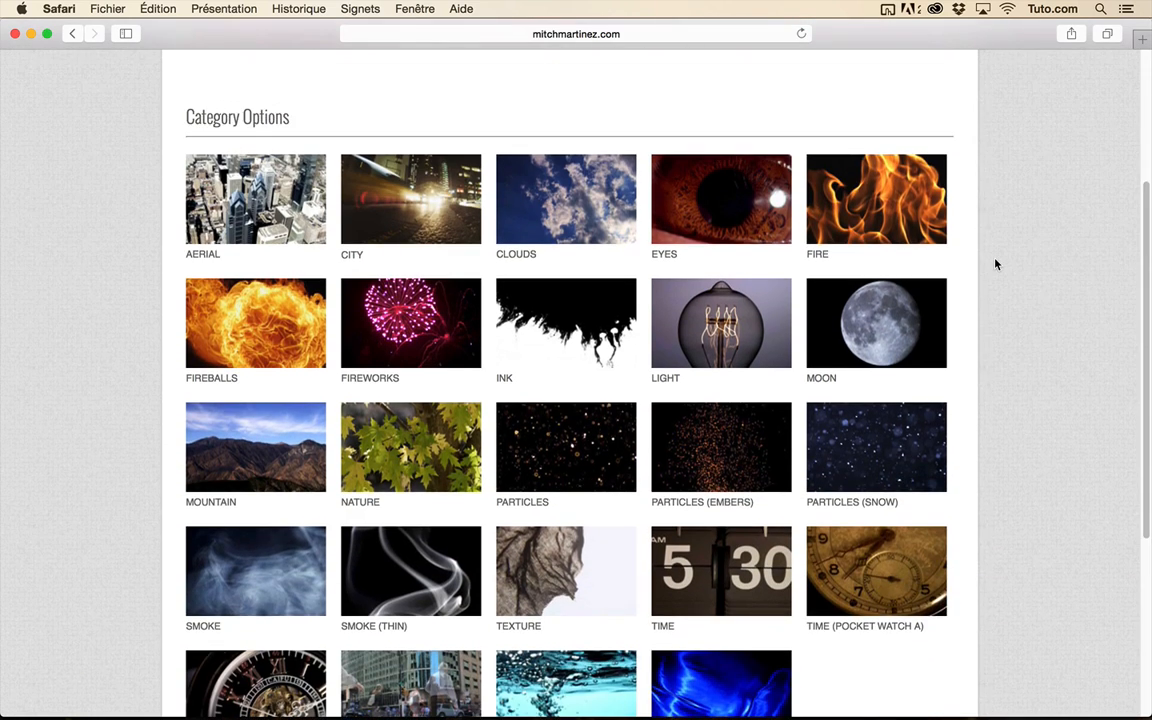
{"action": "scroll", "coordinate": [996, 264], "scroll_direction": "down", "scroll_amount": 2}
{"action": "scroll", "coordinate": [993, 262], "scroll_direction": "up", "scroll_amount": 1}
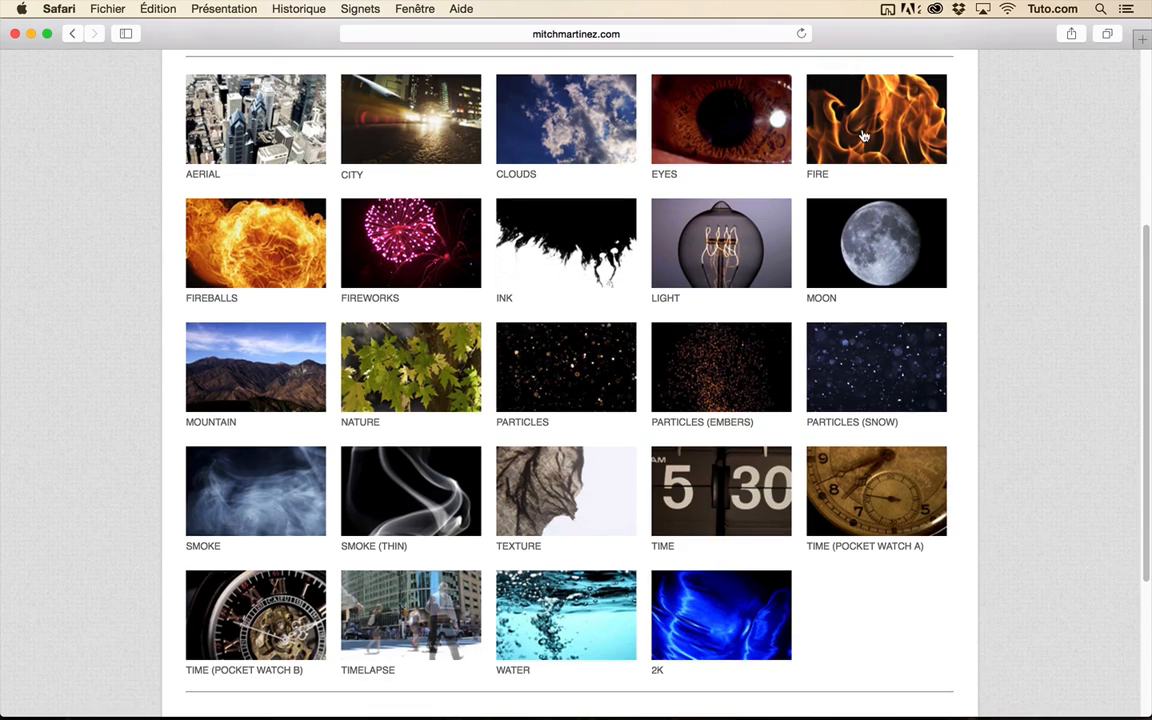
{"action": "scroll", "coordinate": [863, 137], "scroll_direction": "up", "scroll_amount": 3}
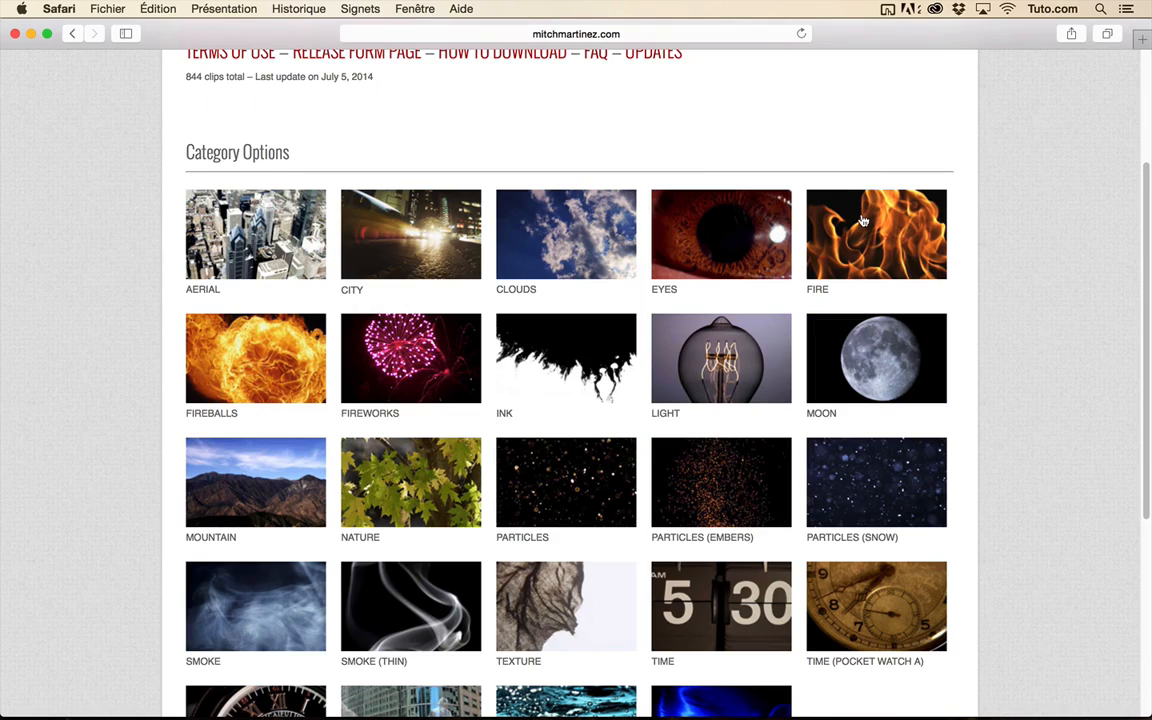
{"action": "scroll", "coordinate": [938, 289], "scroll_direction": "up", "scroll_amount": 4}
{"action": "scroll", "coordinate": [938, 289], "scroll_direction": "down", "scroll_amount": 4}
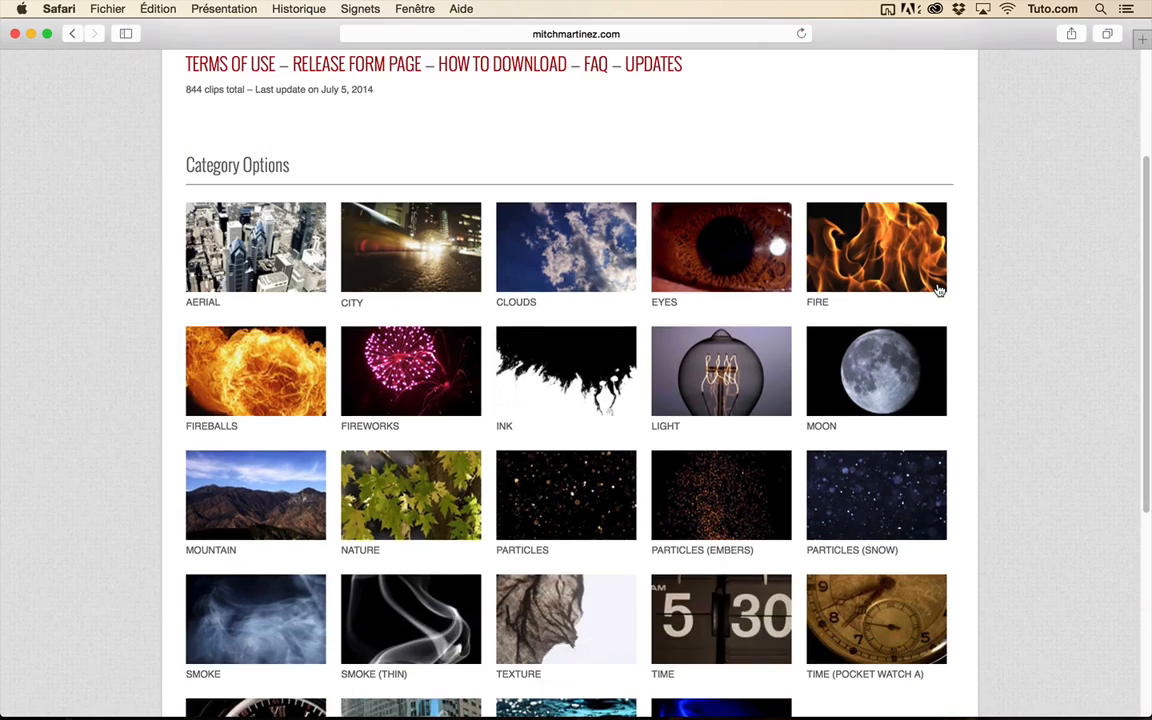
{"action": "key", "text": "super+Tab"}
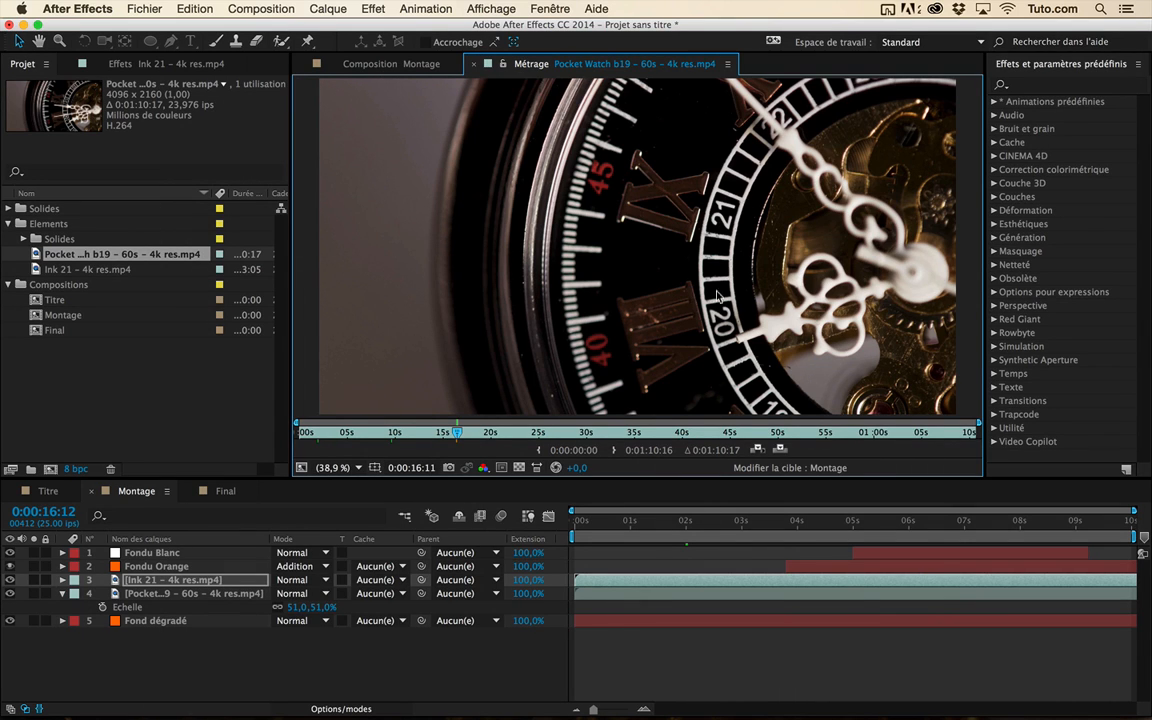
Return to Montage at 0:00:03:06 and set the Pocket Watch layer's track matte to Luminance Ink 21 - 4k res.mp4.
{"action": "left_click", "coordinate": [190, 604]}
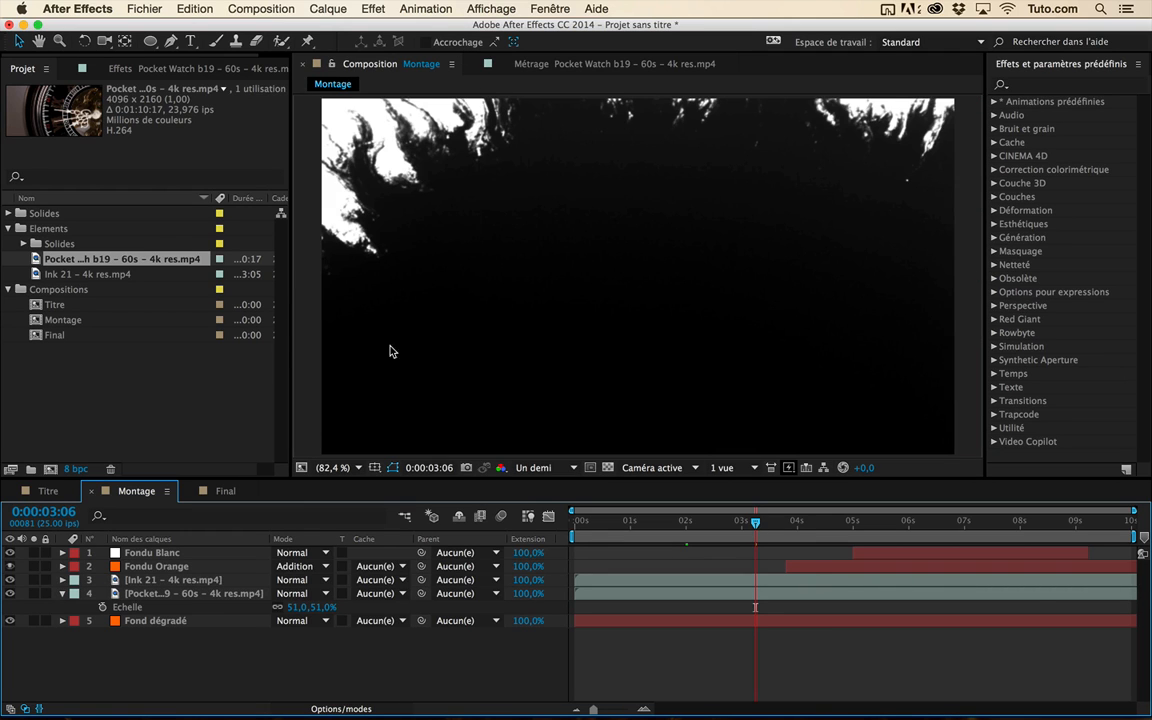
{"action": "left_click", "coordinate": [57, 584]}
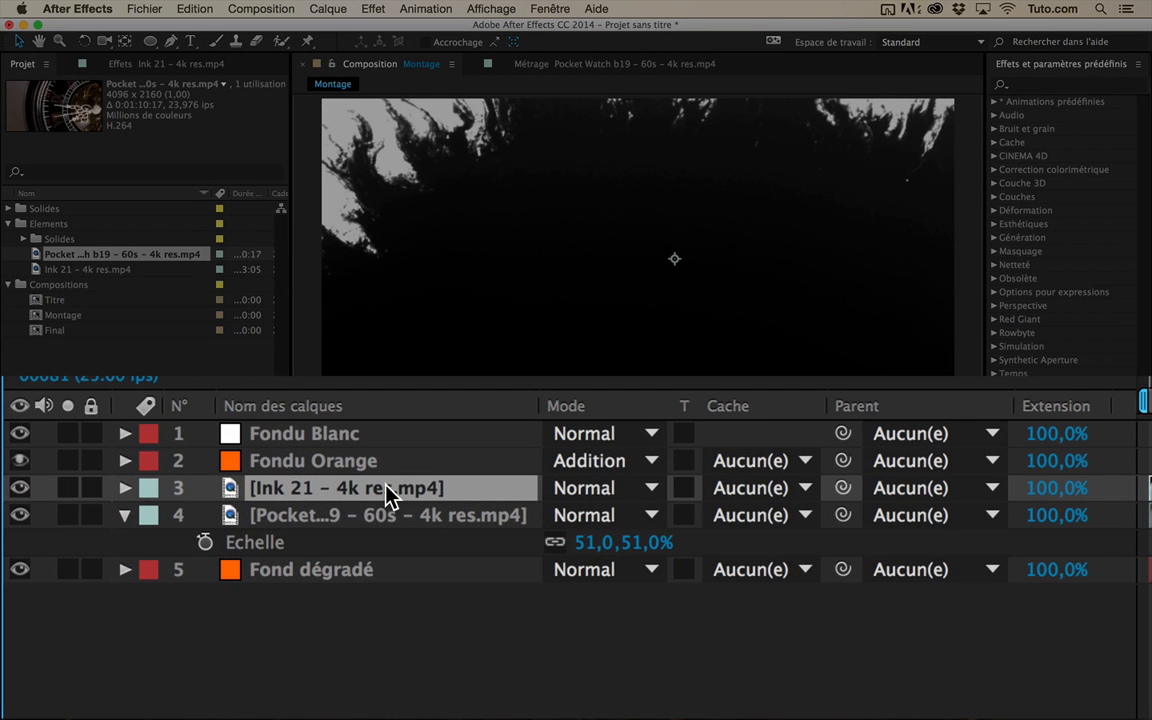
{"action": "left_click", "coordinate": [399, 518]}
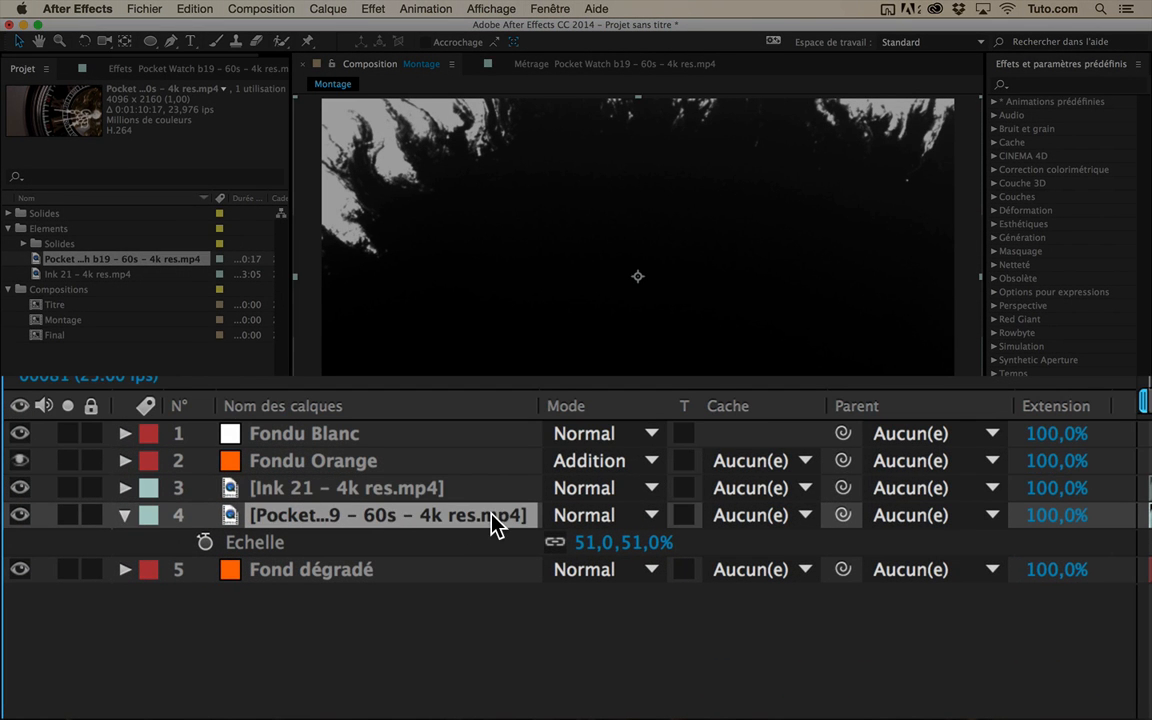
{"action": "left_click", "coordinate": [740, 515]}
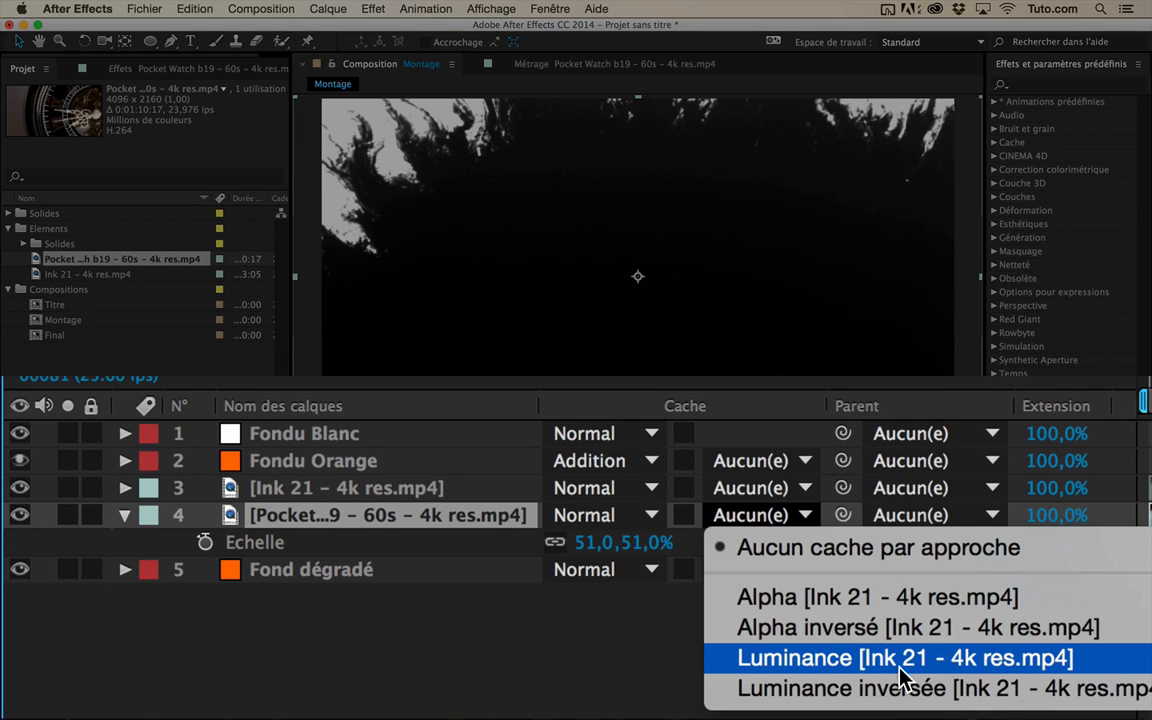
{"action": "left_click", "coordinate": [885, 662]}
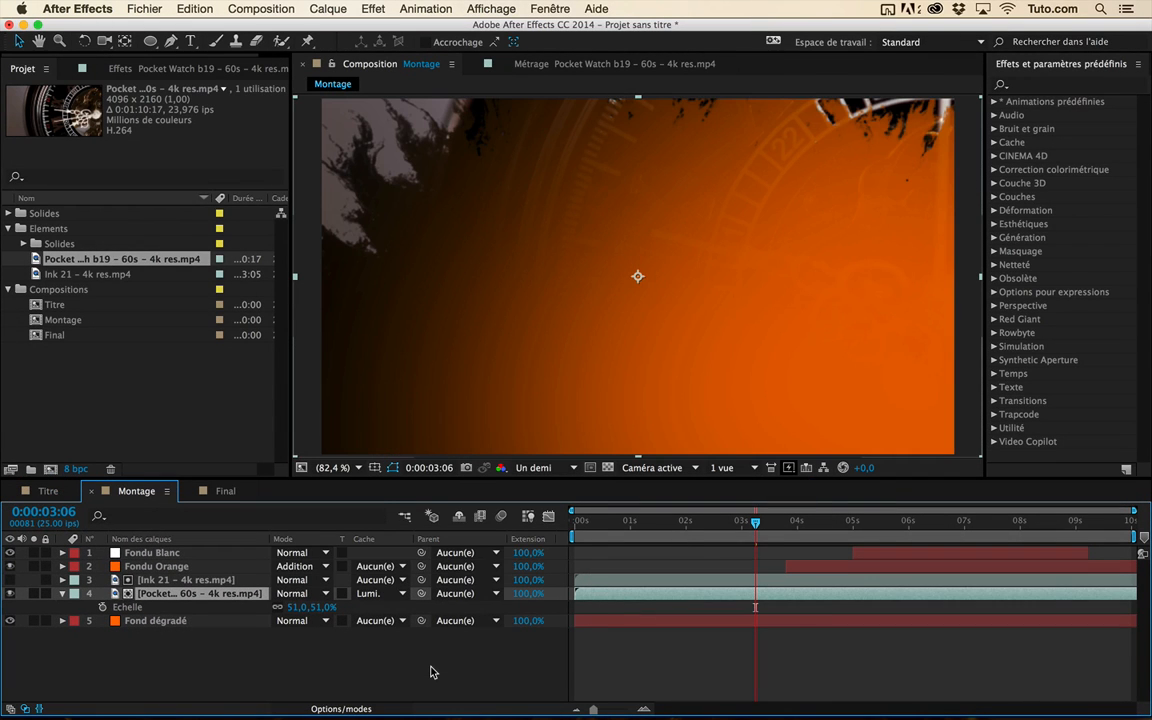
Check the ink reveal around 0:00:02:08 and change the Pocket Watch layer's track matte to inverted luminance of Ink 21.
{"action": "left_click", "coordinate": [637, 521]}
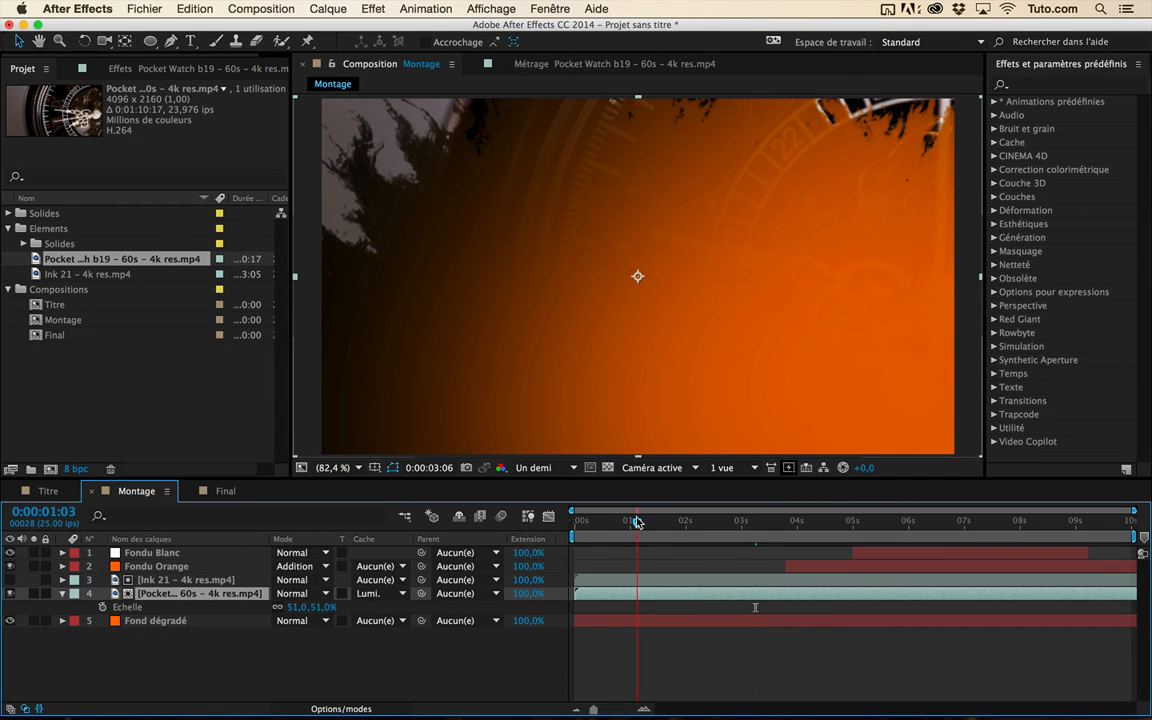
{"action": "left_click_drag", "start_coordinate": [637, 521], "coordinate": [704, 522]}
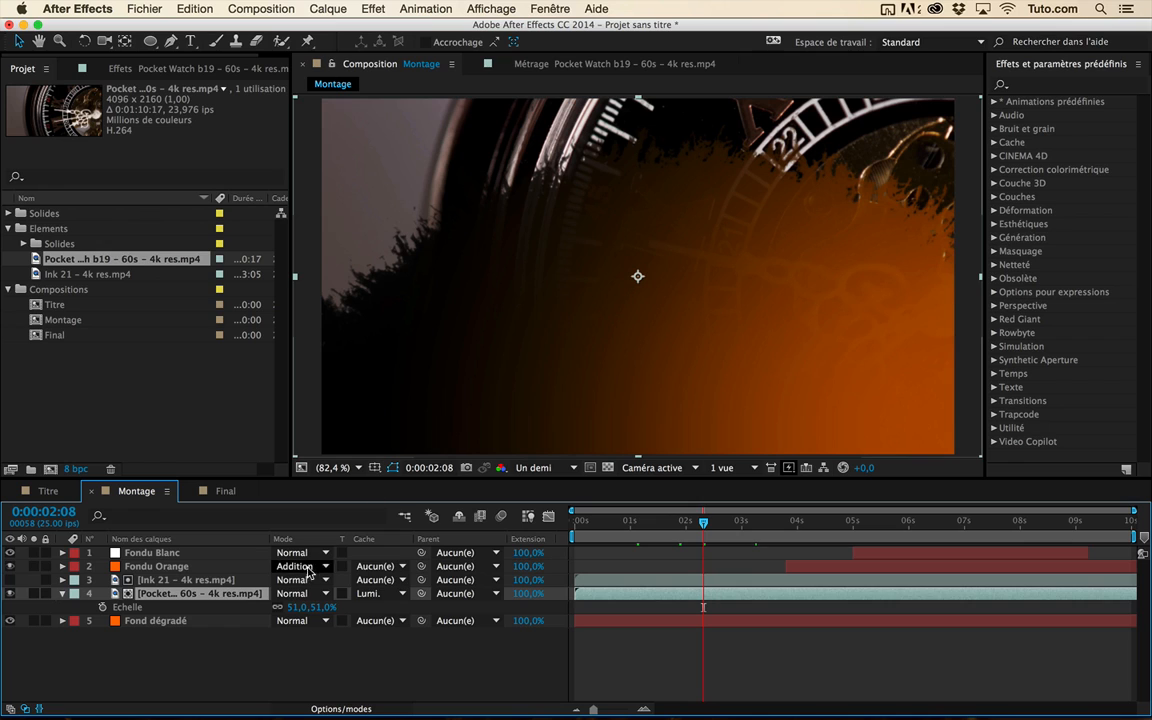
{"action": "left_click", "coordinate": [375, 593]}
{"action": "left_click", "coordinate": [432, 681]}
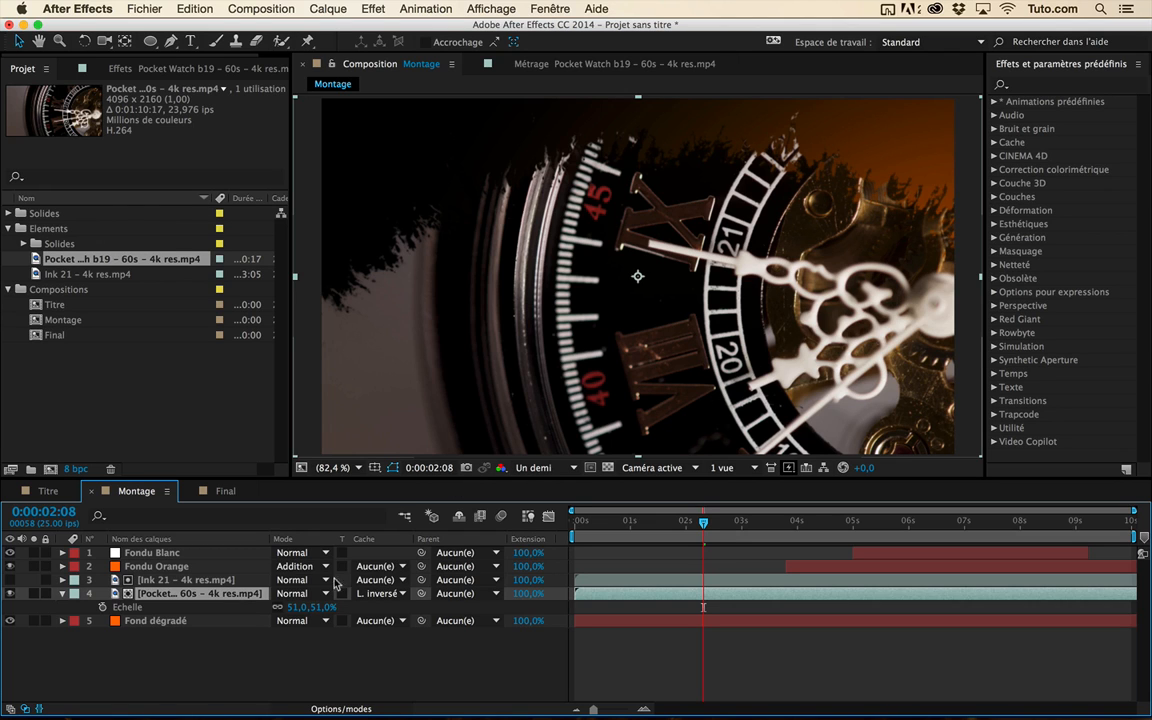
Transform the Ink 21 matte layer to -62° rotation and 149% scale, shifted up and right over the watch's gears.
{"action": "left_click", "coordinate": [300, 580]}
{"action": "key", "text": "r"}
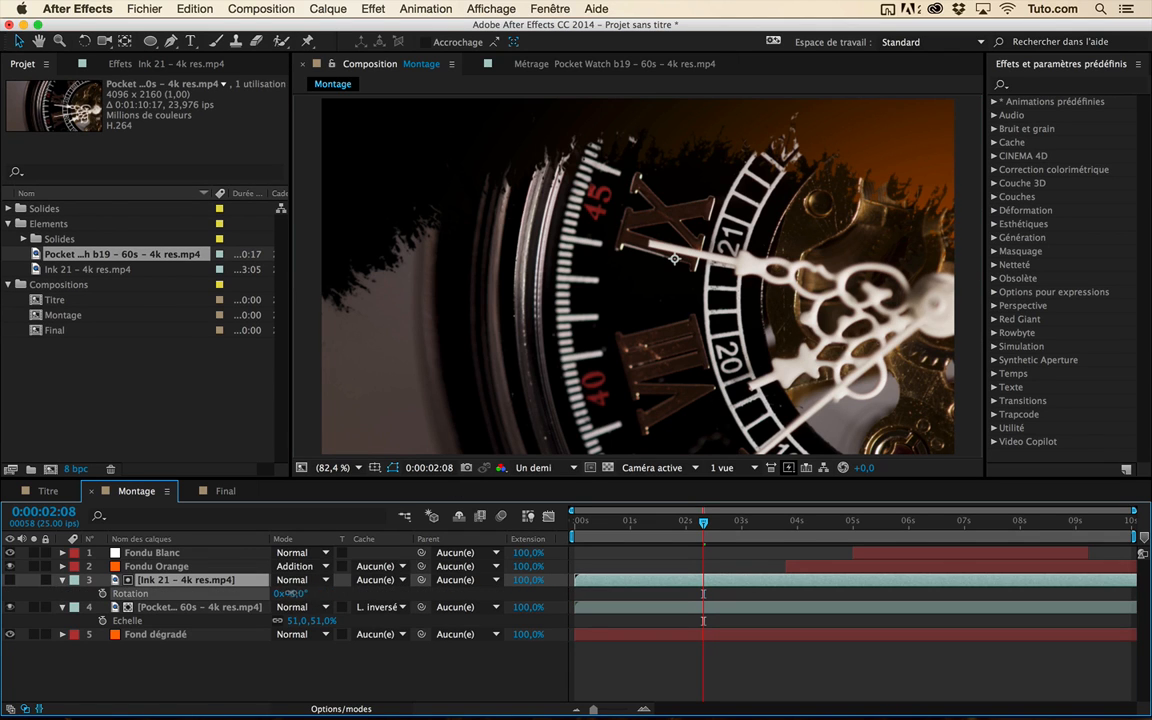
{"action": "left_click_drag", "start_coordinate": [290, 593], "coordinate": [228, 593]}
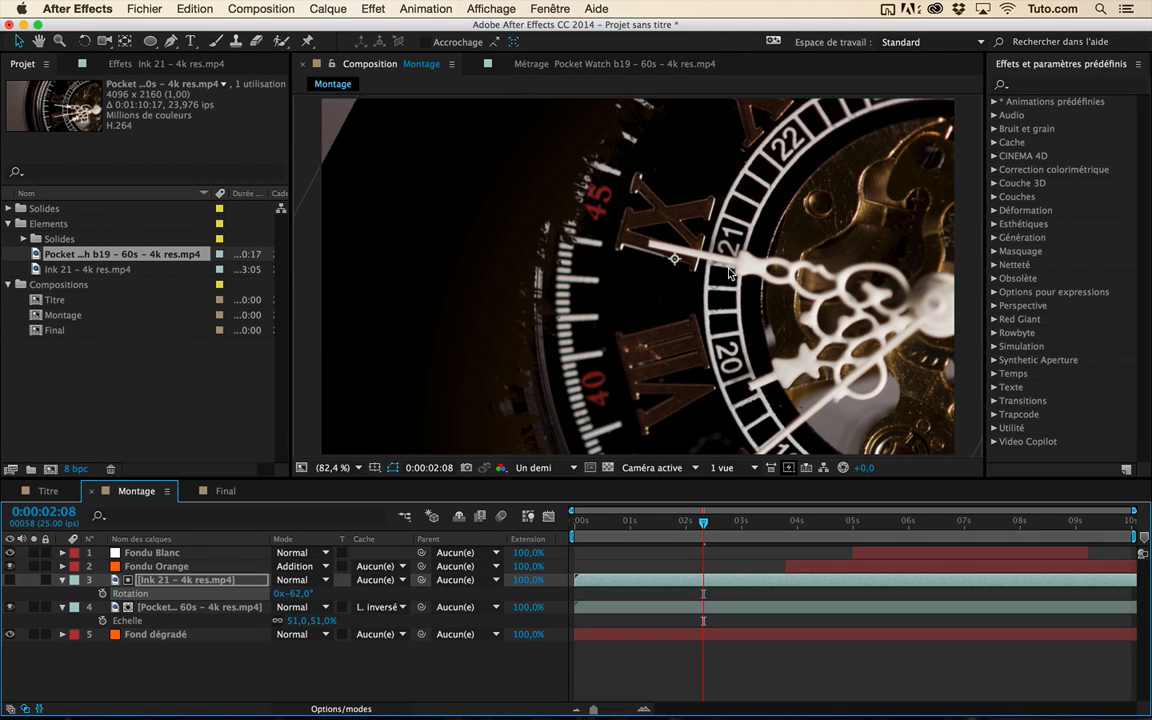
{"action": "left_click_drag", "start_coordinate": [730, 272], "coordinate": [844, 255]}
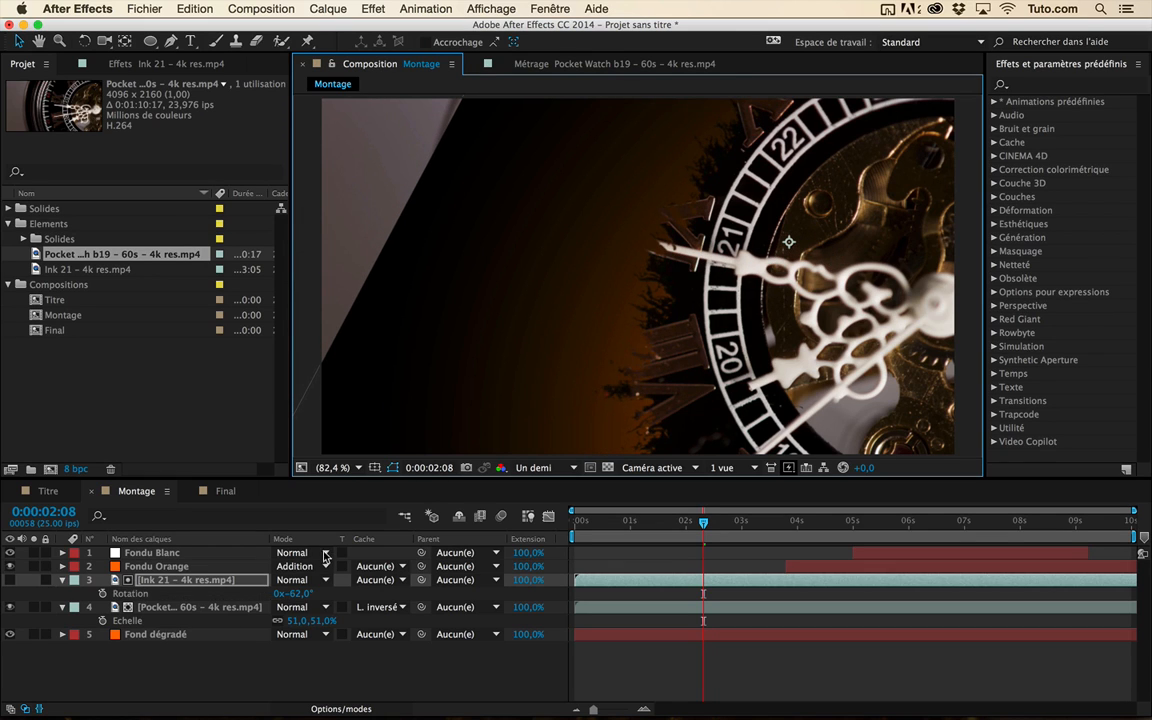
{"action": "key", "text": "s"}
{"action": "mouse_move", "coordinate": [298, 593]}
{"action": "left_mouse_down"}
{"action": "mouse_move", "coordinate": [350, 588]}
{"action": "mouse_move", "coordinate": [335, 591]}
{"action": "left_mouse_up"}
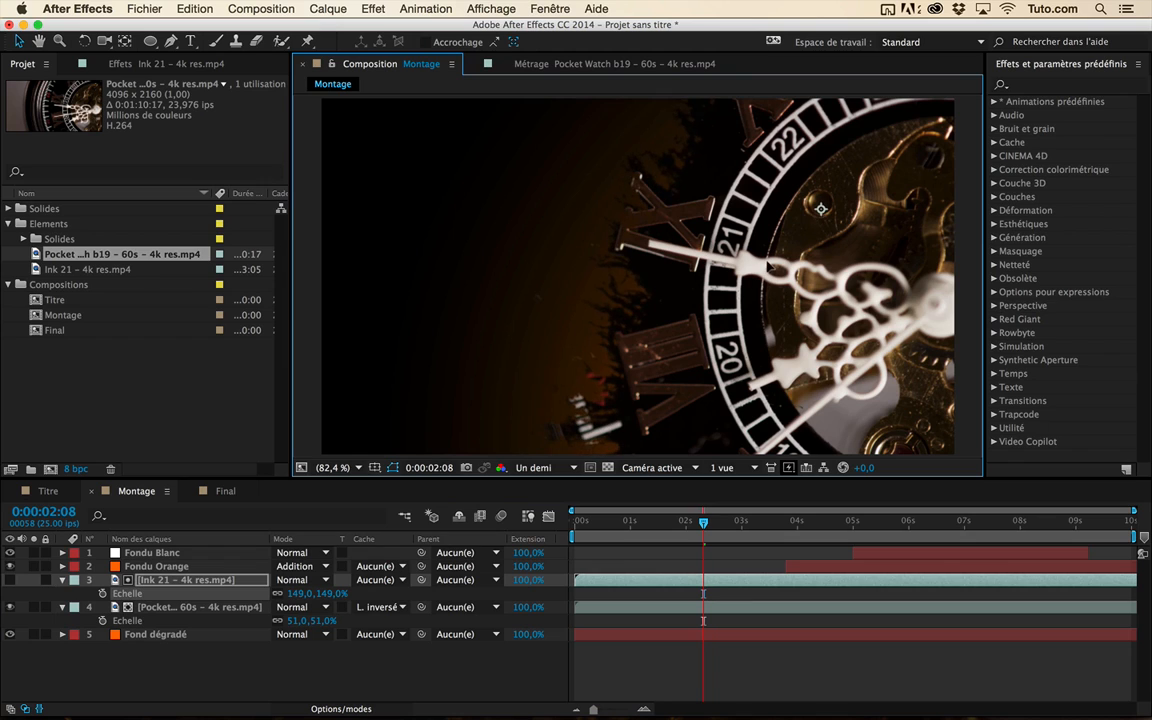
Examine the inverted ink reveal of the watch at several times between about 0:00:01 and 0:00:05.
{"action": "left_click", "coordinate": [636, 522]}
{"action": "left_click_drag", "start_coordinate": [636, 524], "coordinate": [701, 527]}
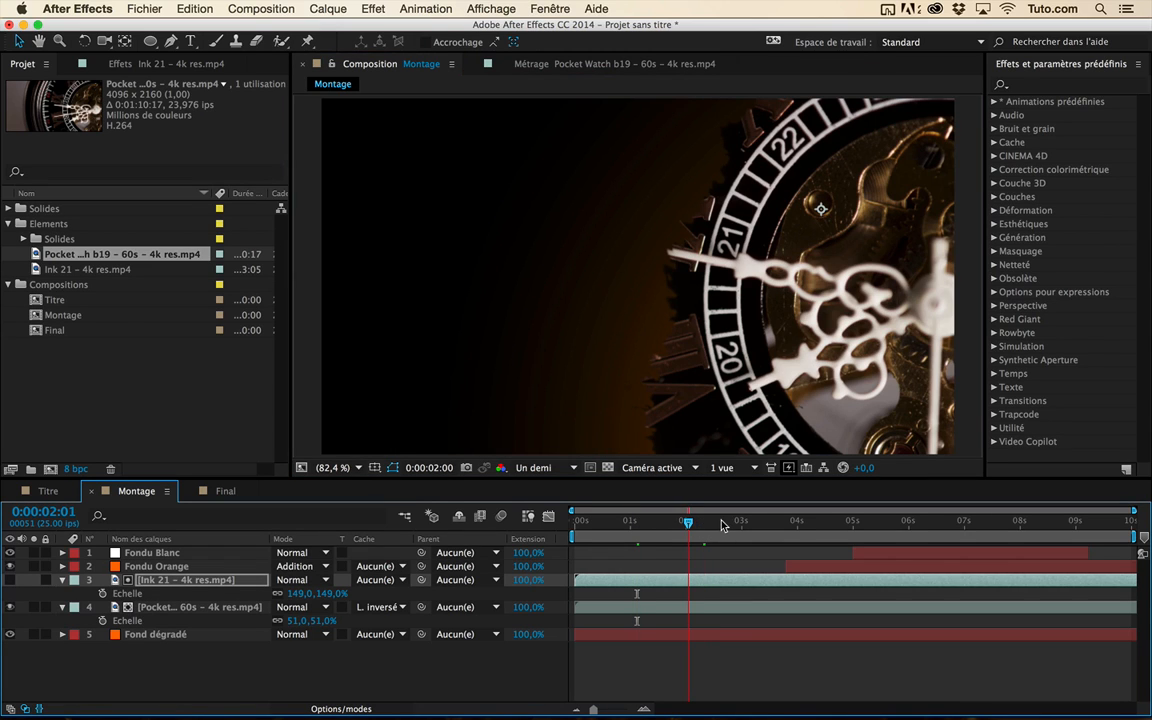
{"action": "left_click", "coordinate": [738, 522]}
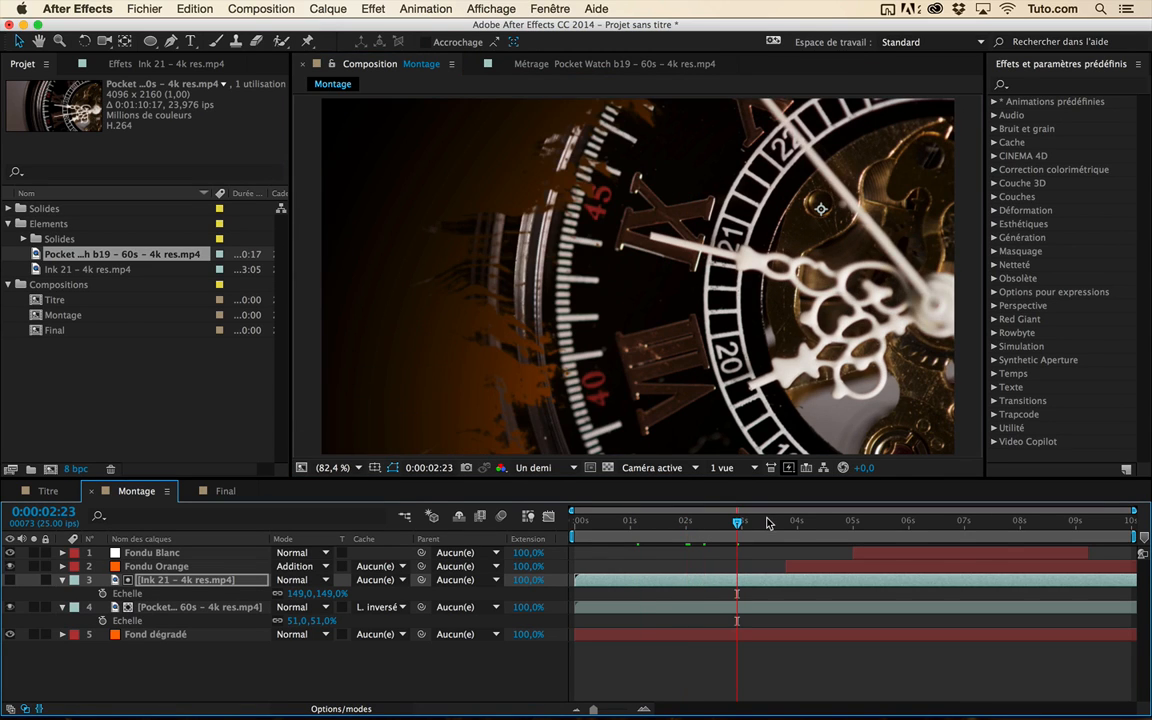
{"action": "left_click", "coordinate": [770, 521]}
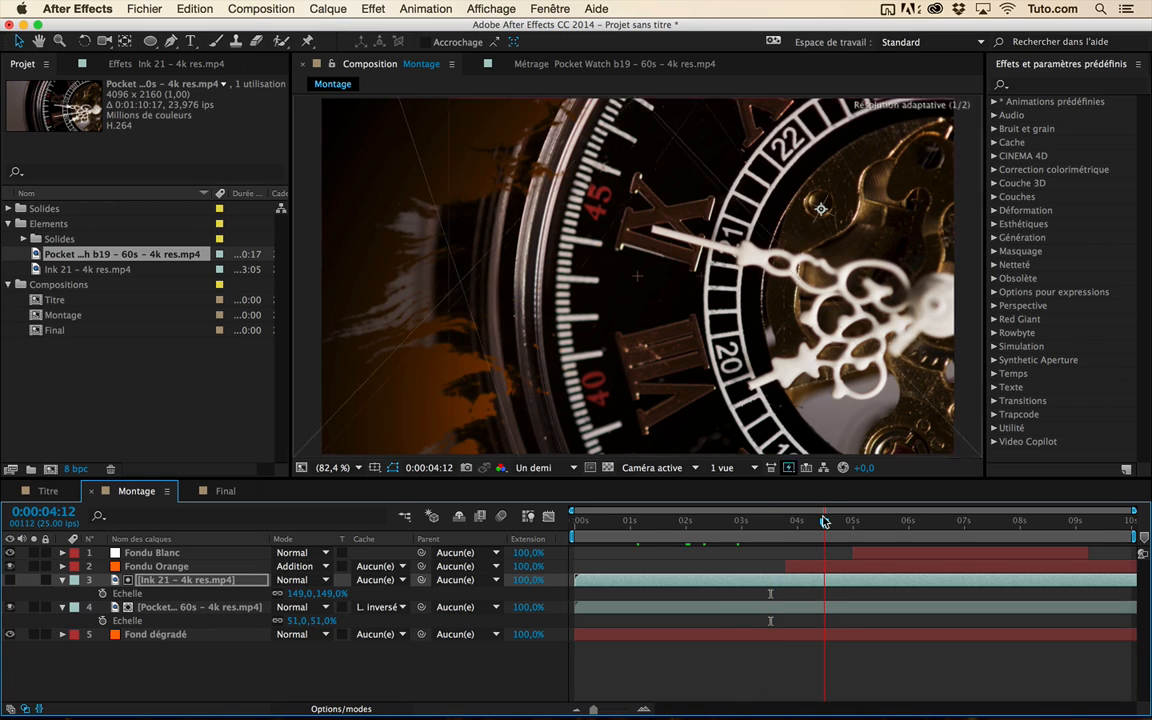
{"action": "left_click", "coordinate": [859, 521]}
{"action": "left_click", "coordinate": [888, 521]}
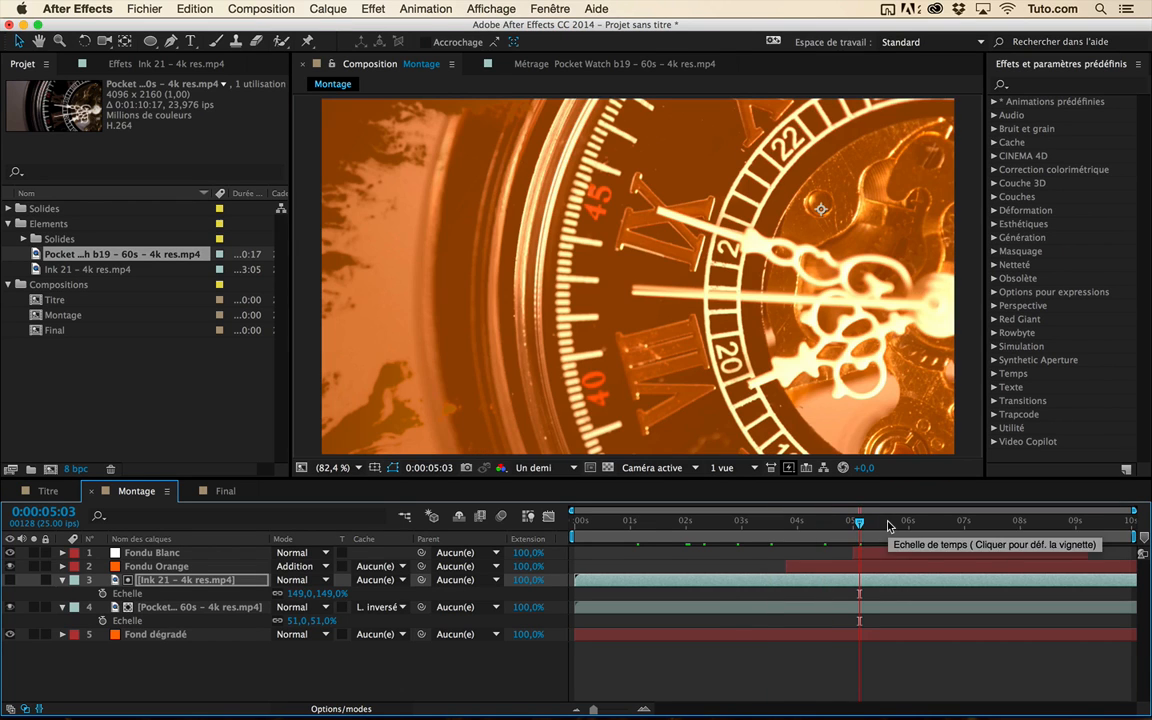
{"action": "left_click", "coordinate": [788, 521]}
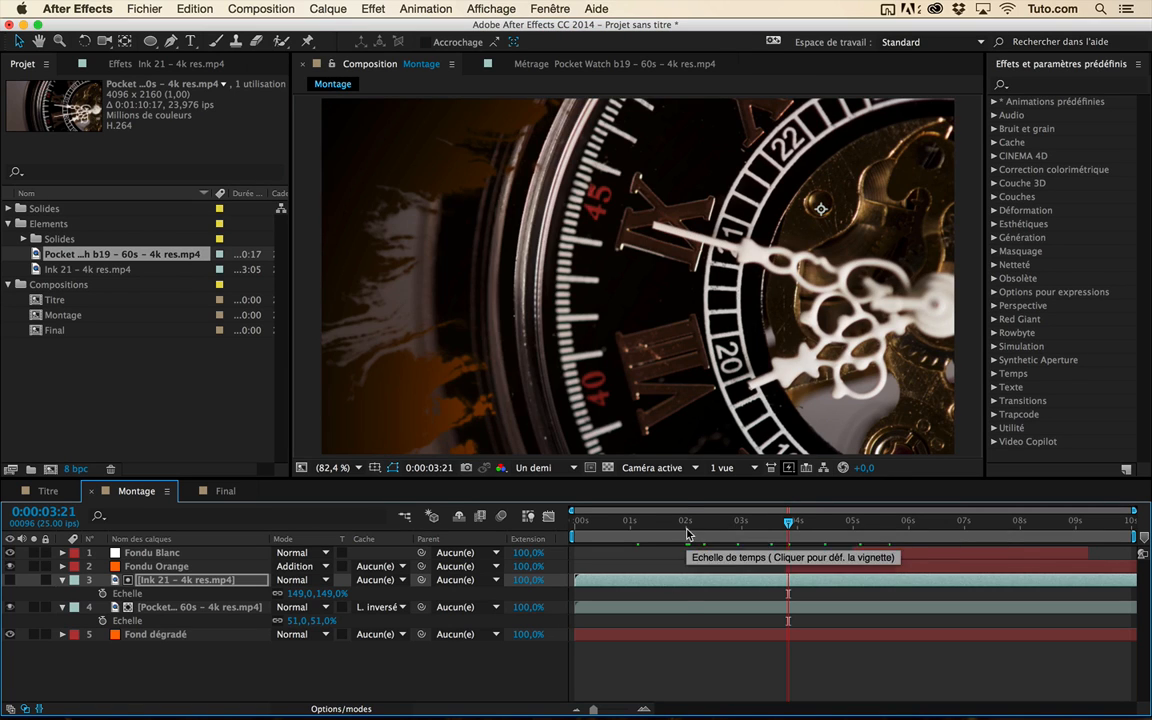
{"action": "left_click", "coordinate": [726, 521]}
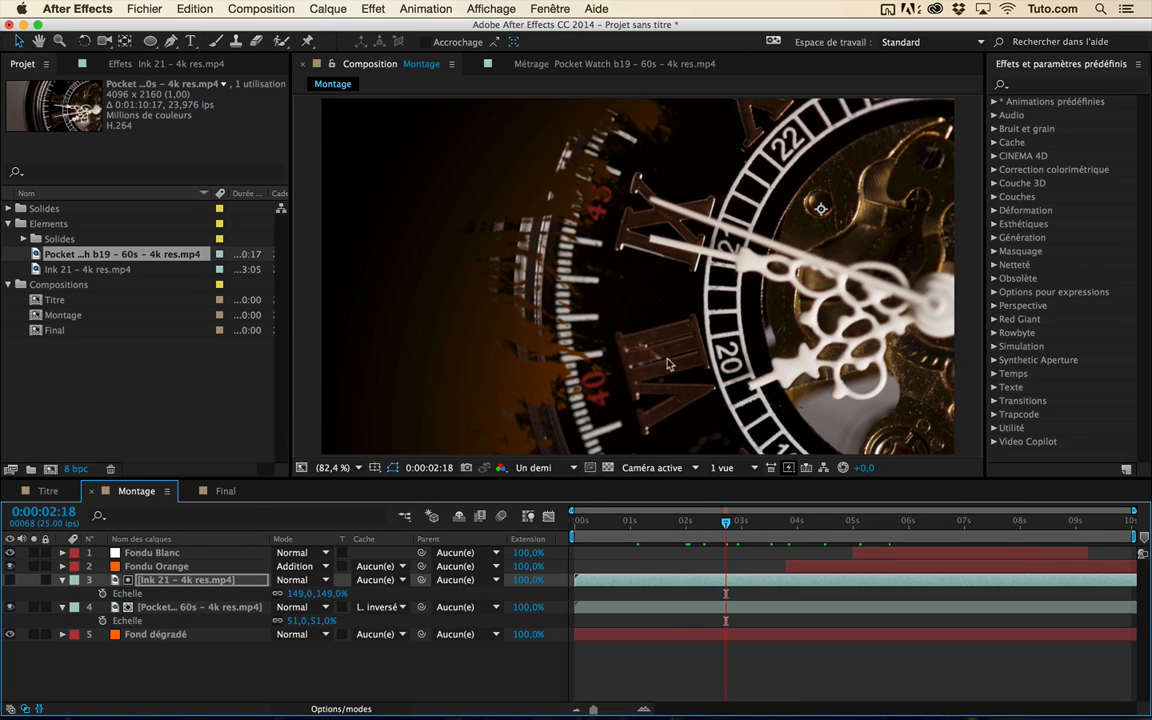
Isolate the Fond dégradé layer briefly to view the gradient background, and return to the full composite at 0:00:02:23.
{"action": "left_click", "coordinate": [681, 632]}
{"action": "left_click", "coordinate": [34, 634]}
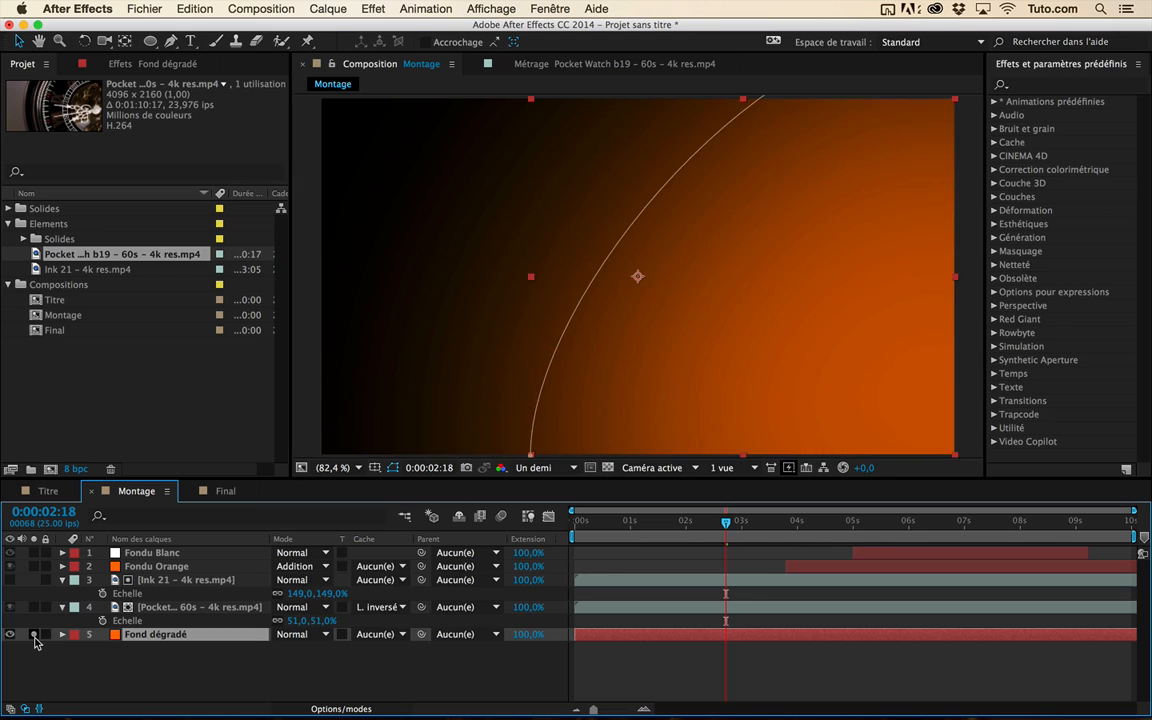
{"action": "left_click", "coordinate": [34, 634]}
{"action": "left_click", "coordinate": [746, 689]}
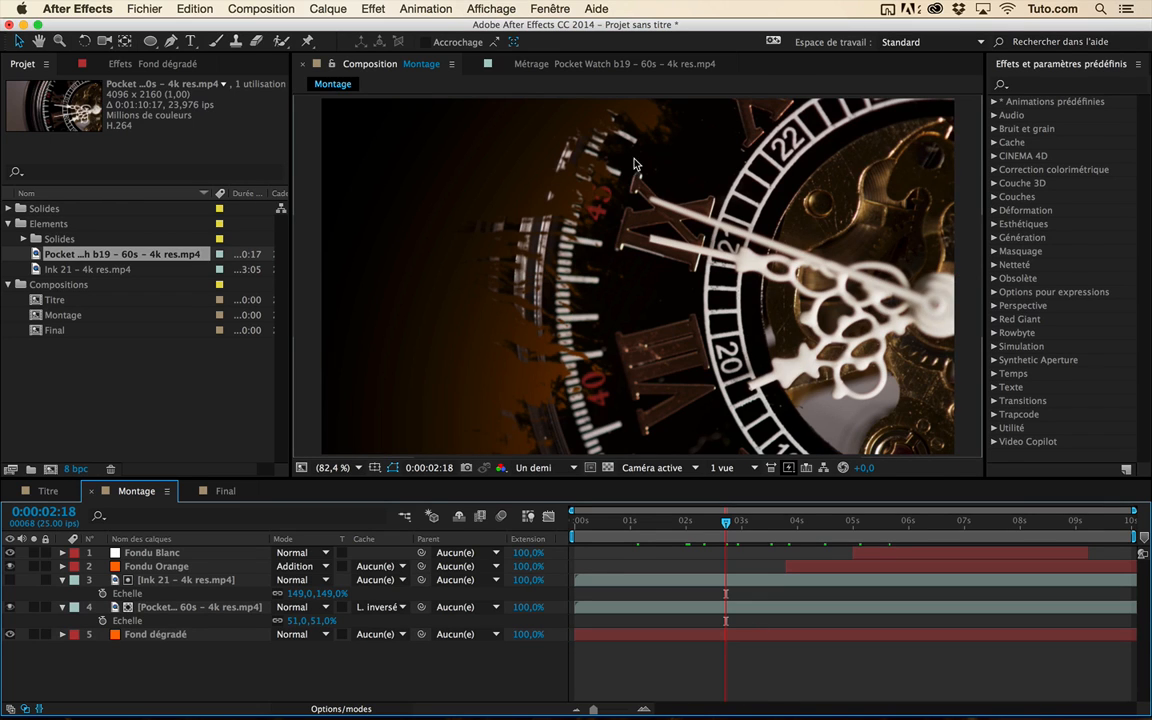
{"action": "left_click_drag", "start_coordinate": [732, 521], "coordinate": [742, 521]}
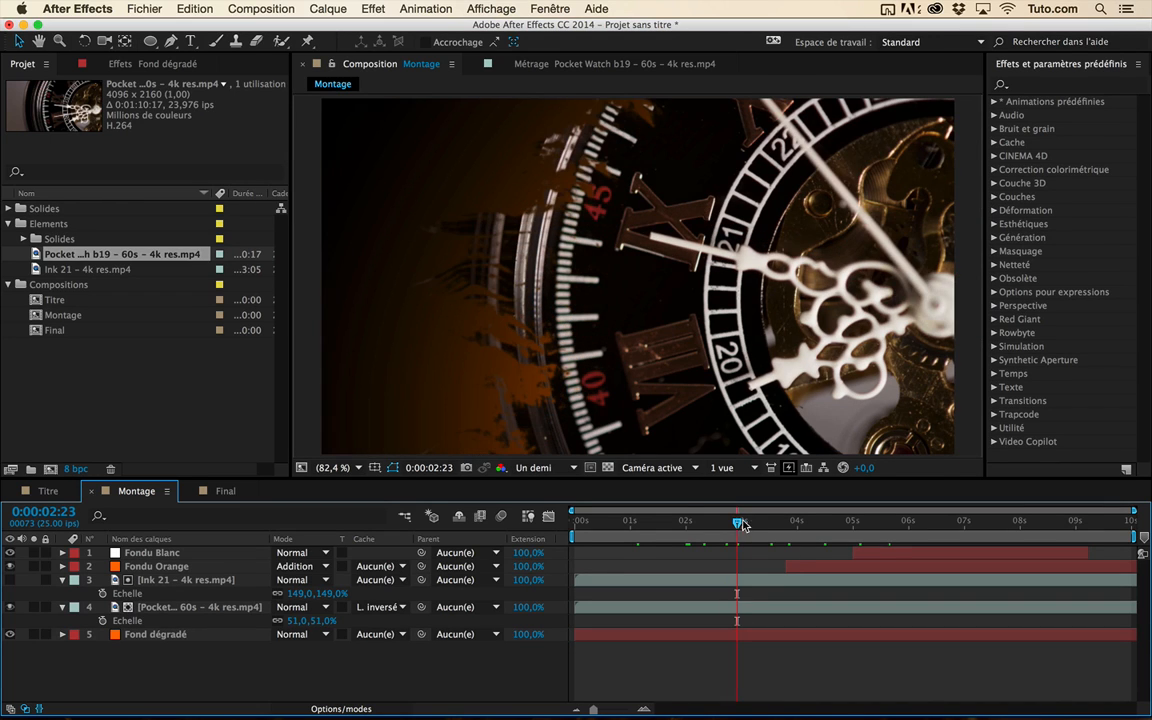
Add the Titre and Montage compositions to the Final composition, with Titre above Montage.
{"action": "left_click", "coordinate": [220, 491]}
{"action": "left_click", "coordinate": [49, 491]}
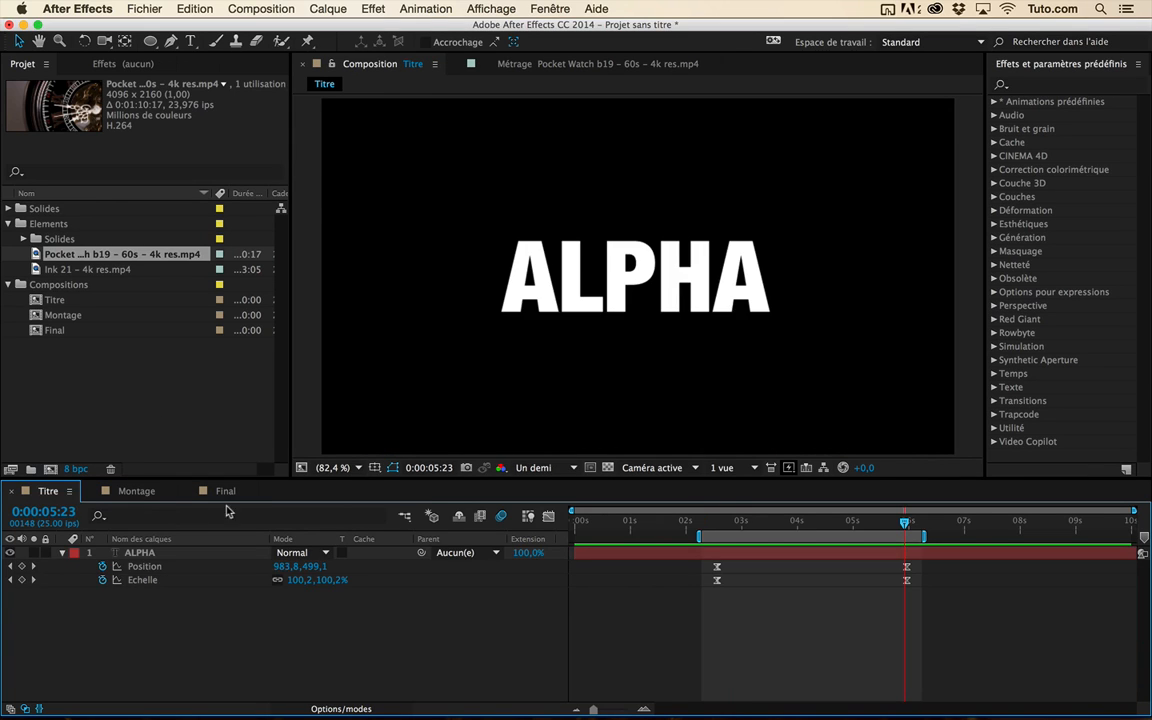
{"action": "left_click", "coordinate": [136, 491]}
{"action": "left_click", "coordinate": [225, 491]}
{"action": "left_click", "coordinate": [126, 352]}
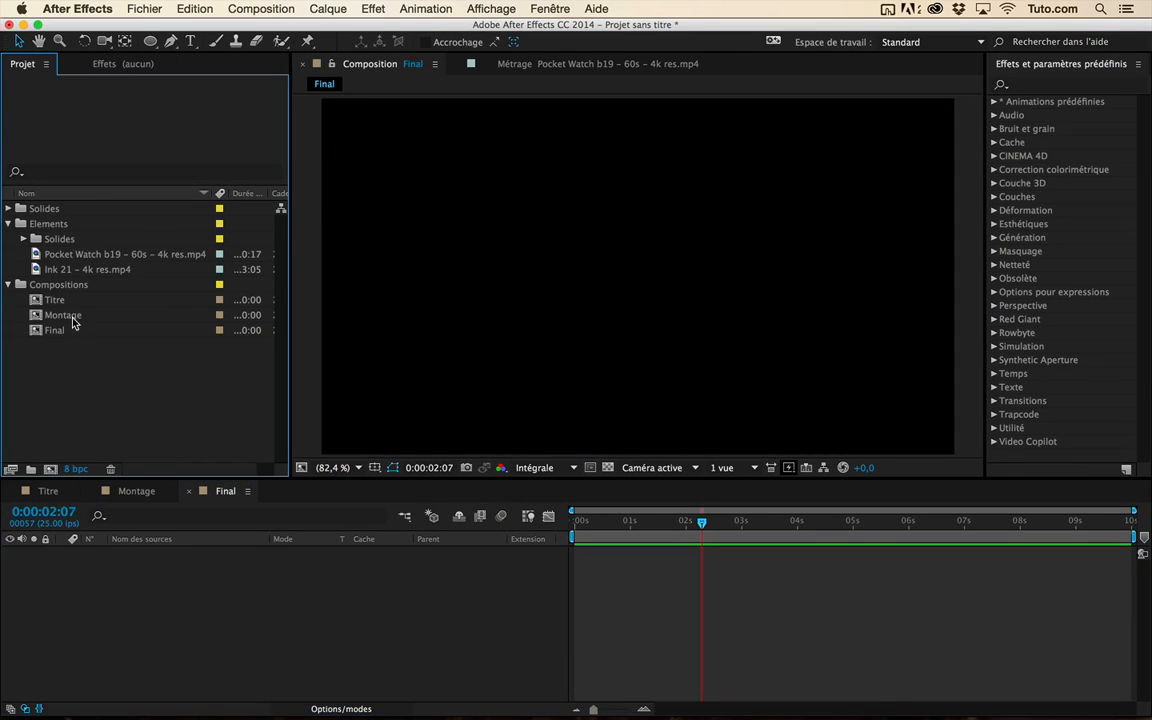
{"action": "left_click_drag", "start_coordinate": [55, 300], "coordinate": [103, 571]}
{"action": "left_click_drag", "start_coordinate": [64, 315], "coordinate": [194, 599]}
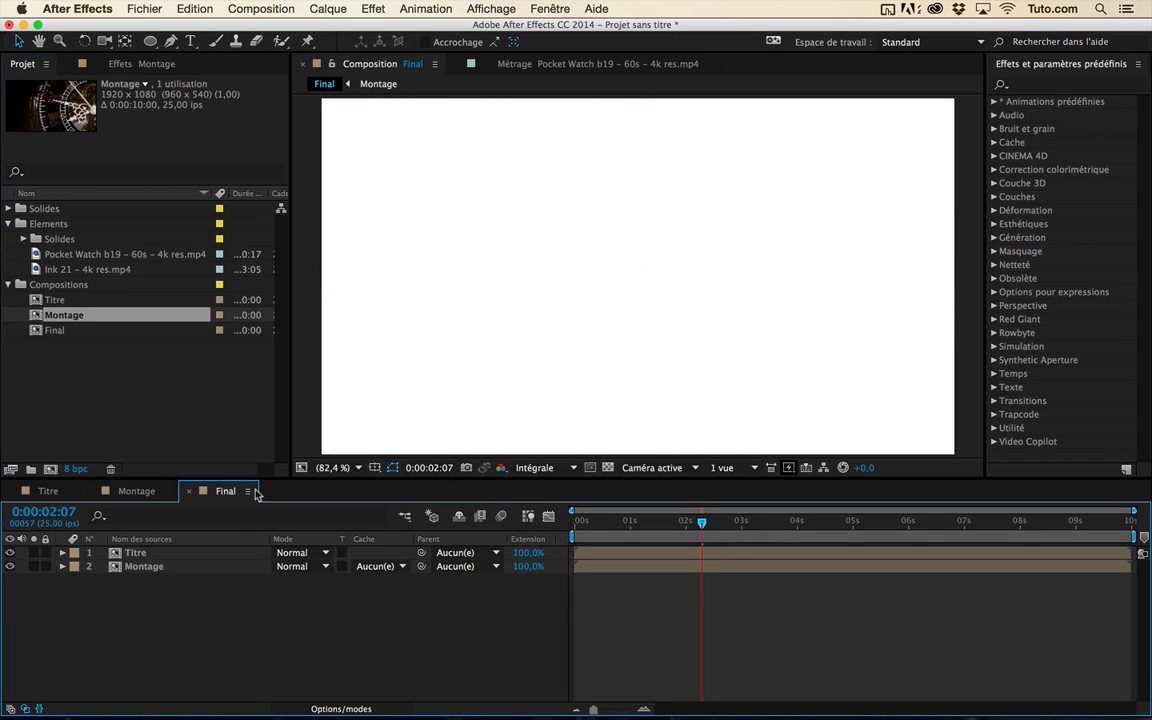
Check Montage without the title, restore Titre's visibility, and set the Final preview to half resolution at 0:00:04:24.
{"action": "left_click", "coordinate": [10, 552]}
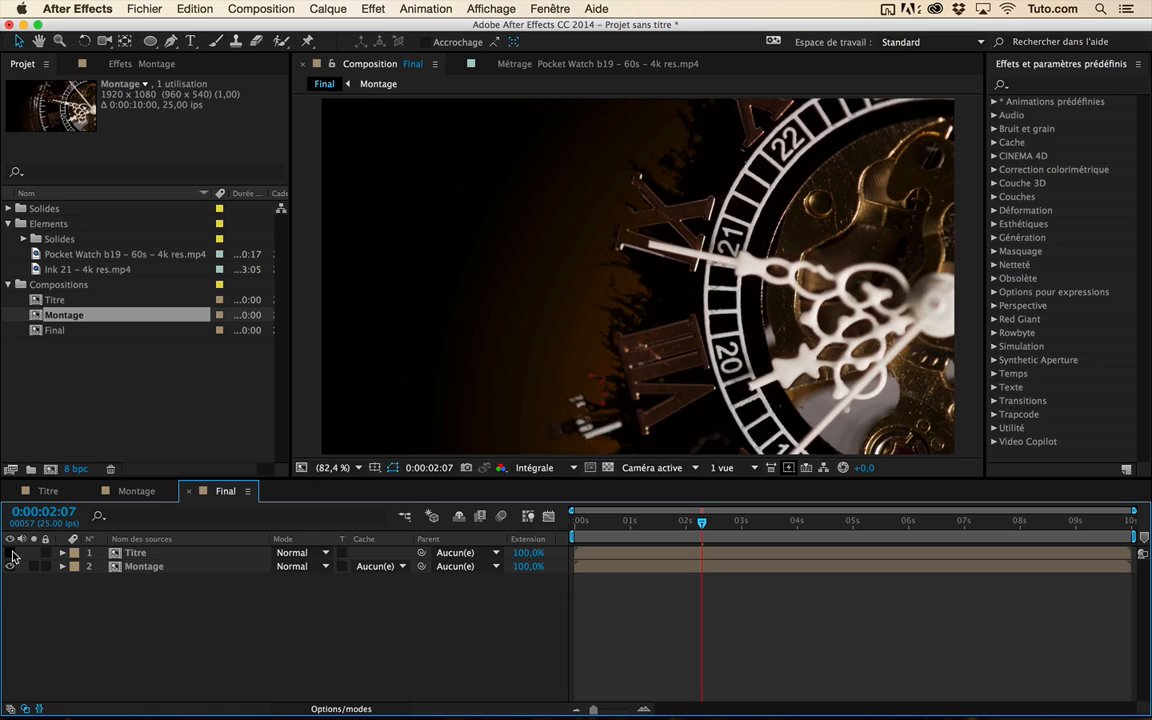
{"action": "left_click", "coordinate": [10, 552]}
{"action": "left_click", "coordinate": [815, 527]}
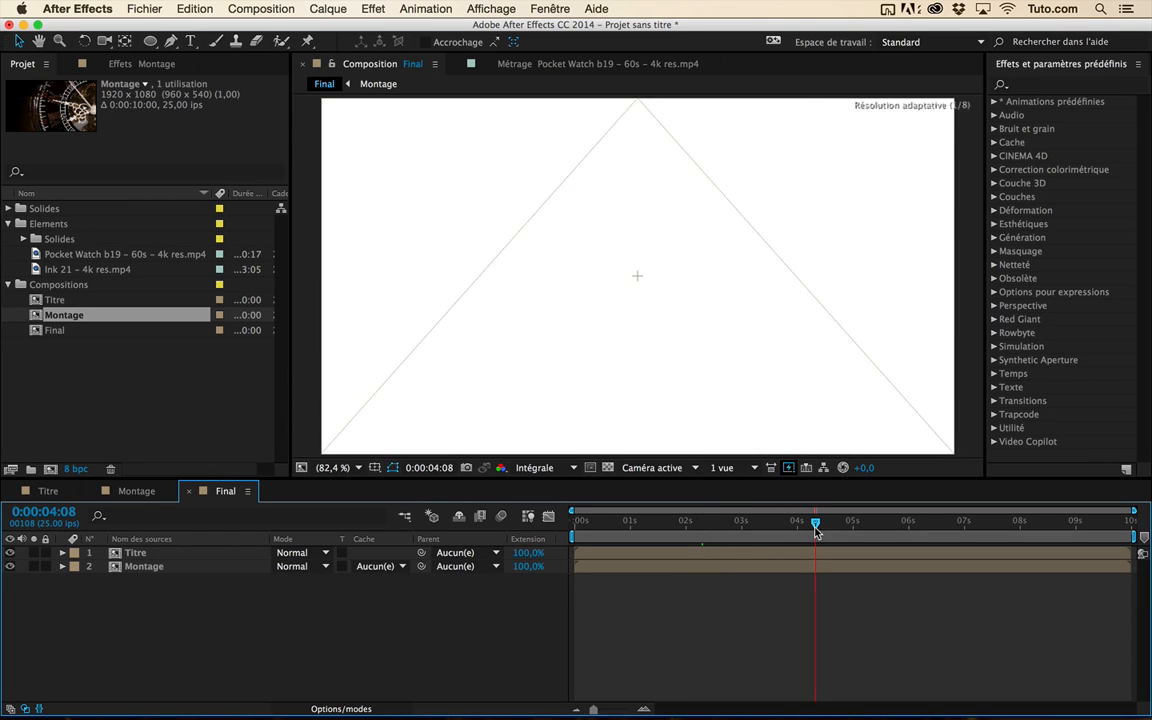
{"action": "left_click", "coordinate": [533, 466]}
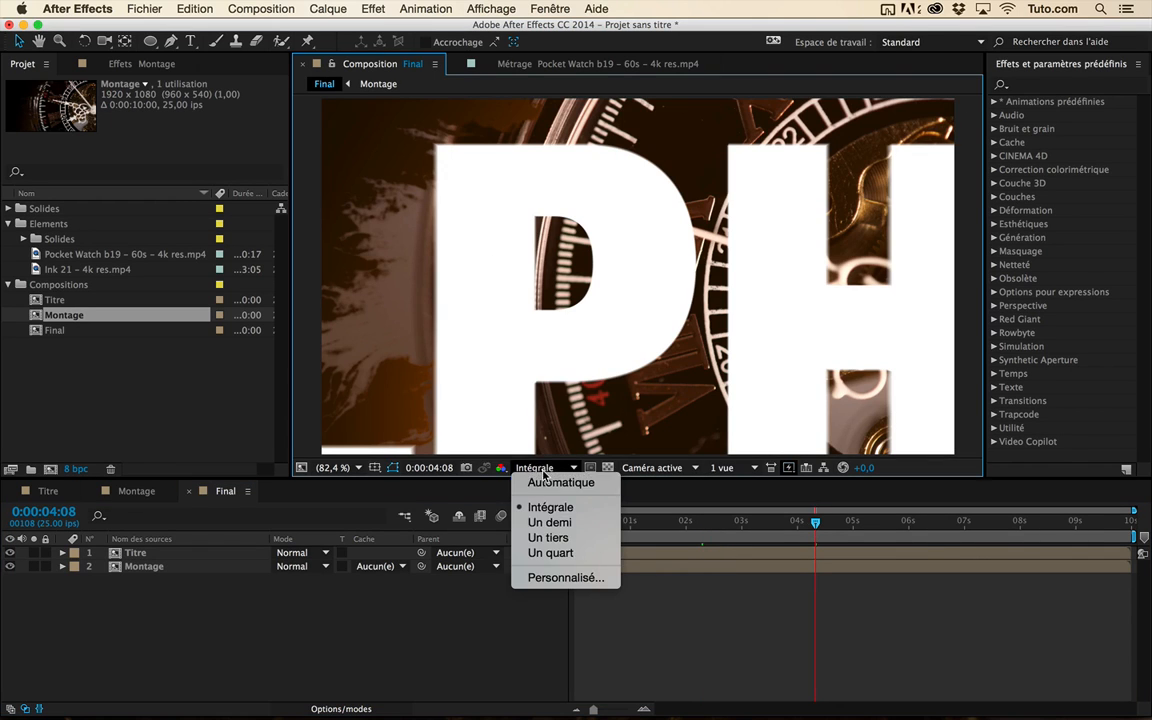
{"action": "left_click", "coordinate": [537, 524]}
{"action": "left_click", "coordinate": [850, 521]}
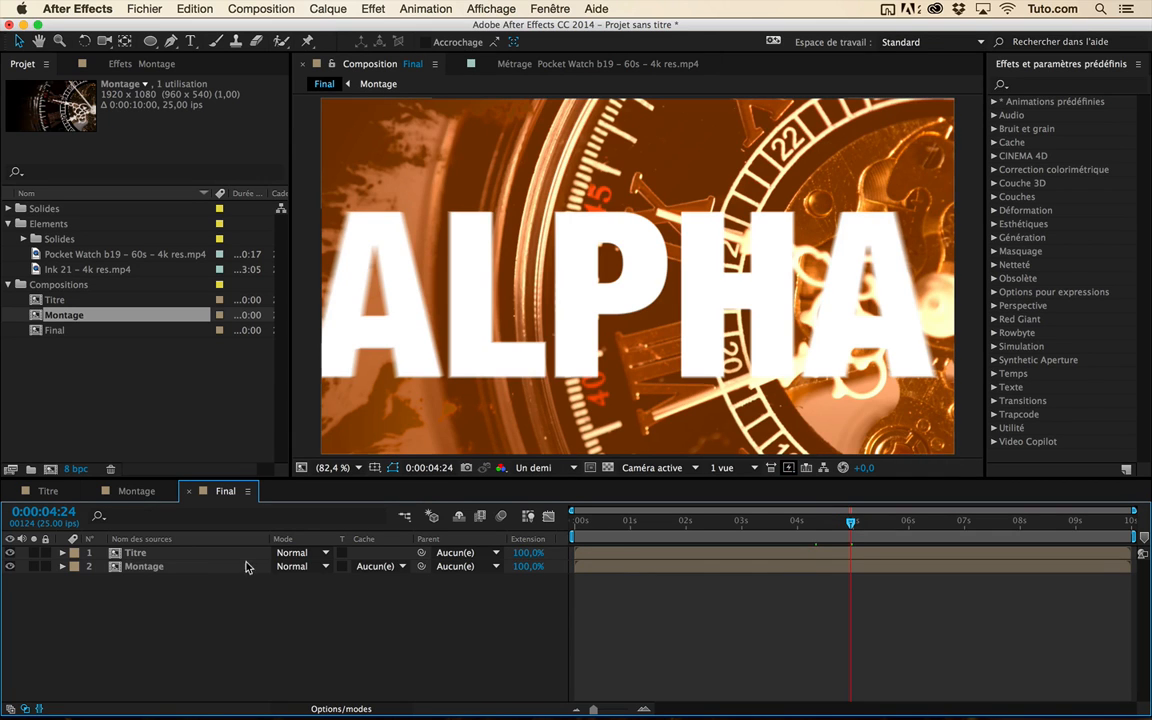
Set the Montage layer's track matte to Alpha Titre in the Final composition.
{"action": "left_click", "coordinate": [216, 567]}
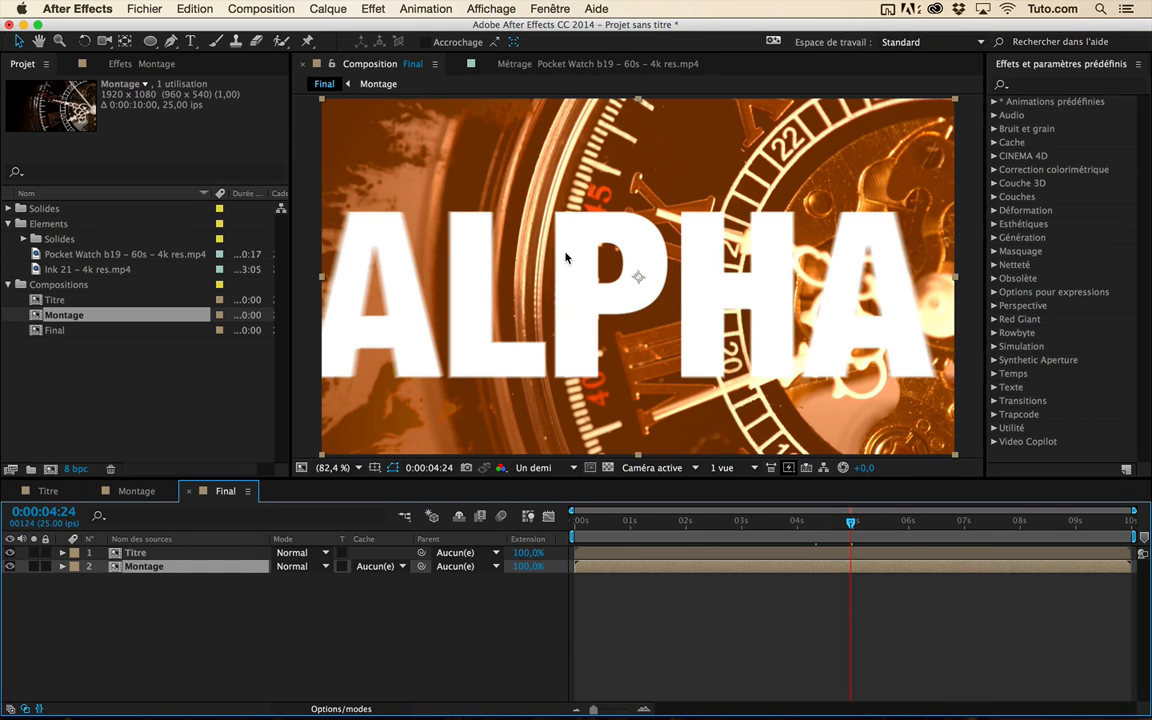
{"action": "left_click", "coordinate": [375, 566]}
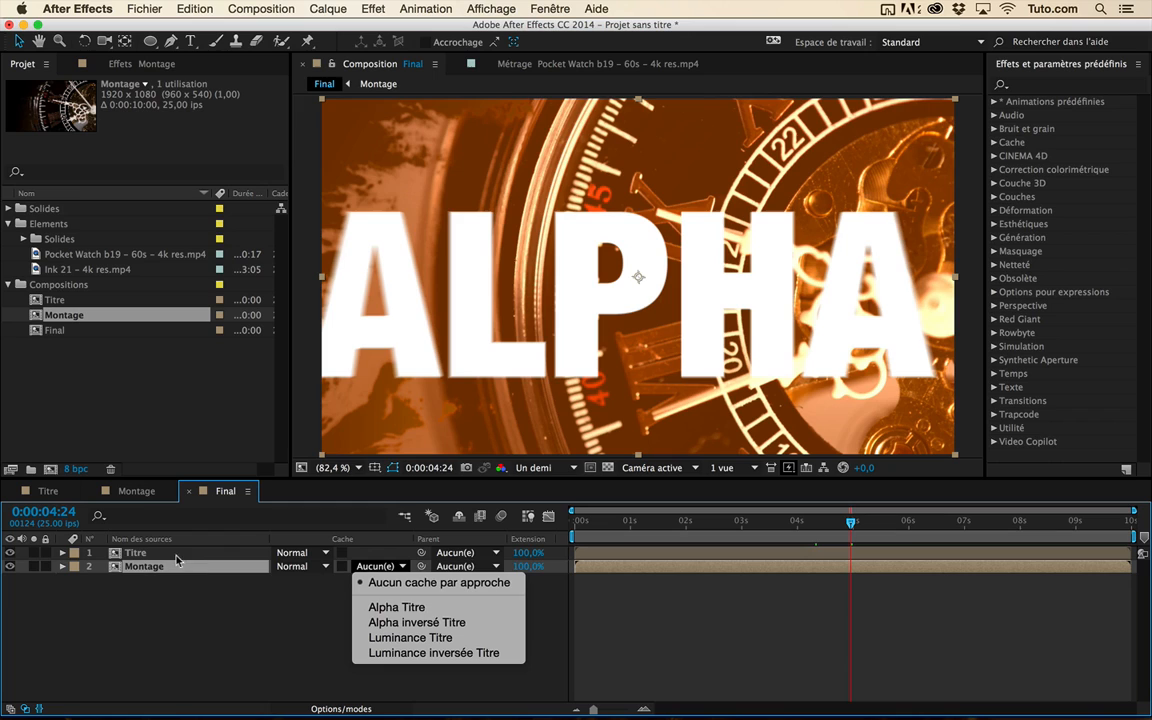
{"action": "left_click", "coordinate": [406, 607]}
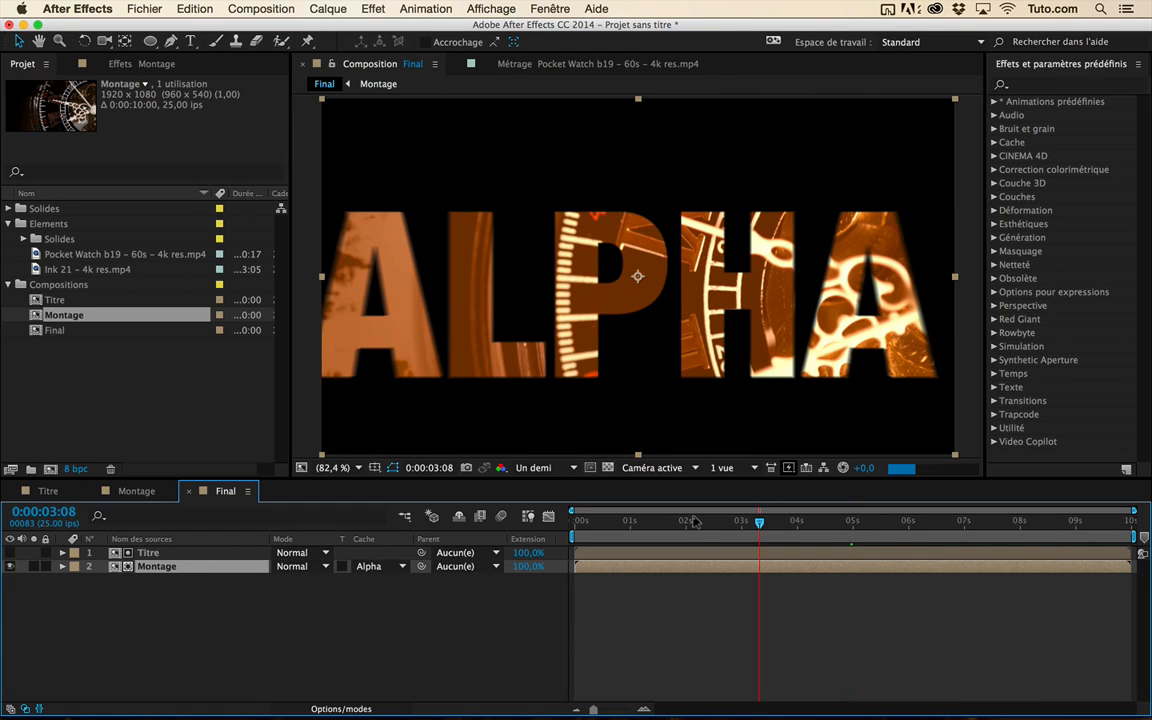
Play back the Final composition to review the footage inside the ALPHA title, and look over Montage's track matte options.
{"action": "left_click", "coordinate": [629, 521]}
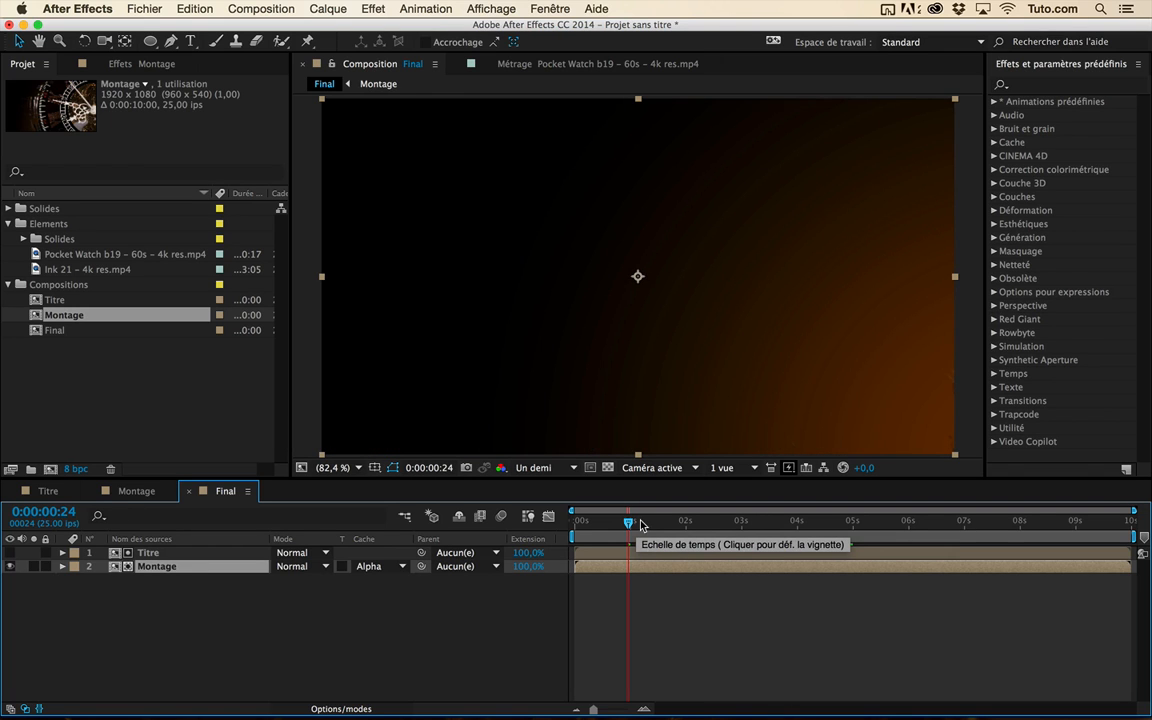
{"action": "key", "text": "space"}
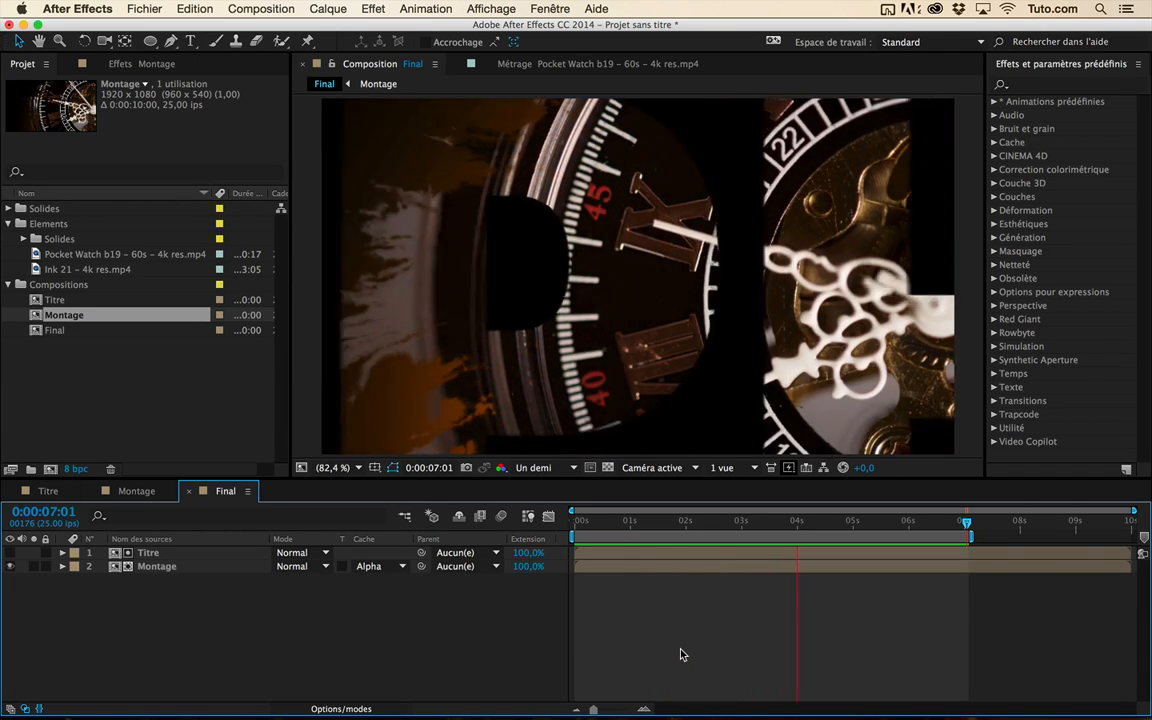
{"action": "left_click", "coordinate": [399, 566]}
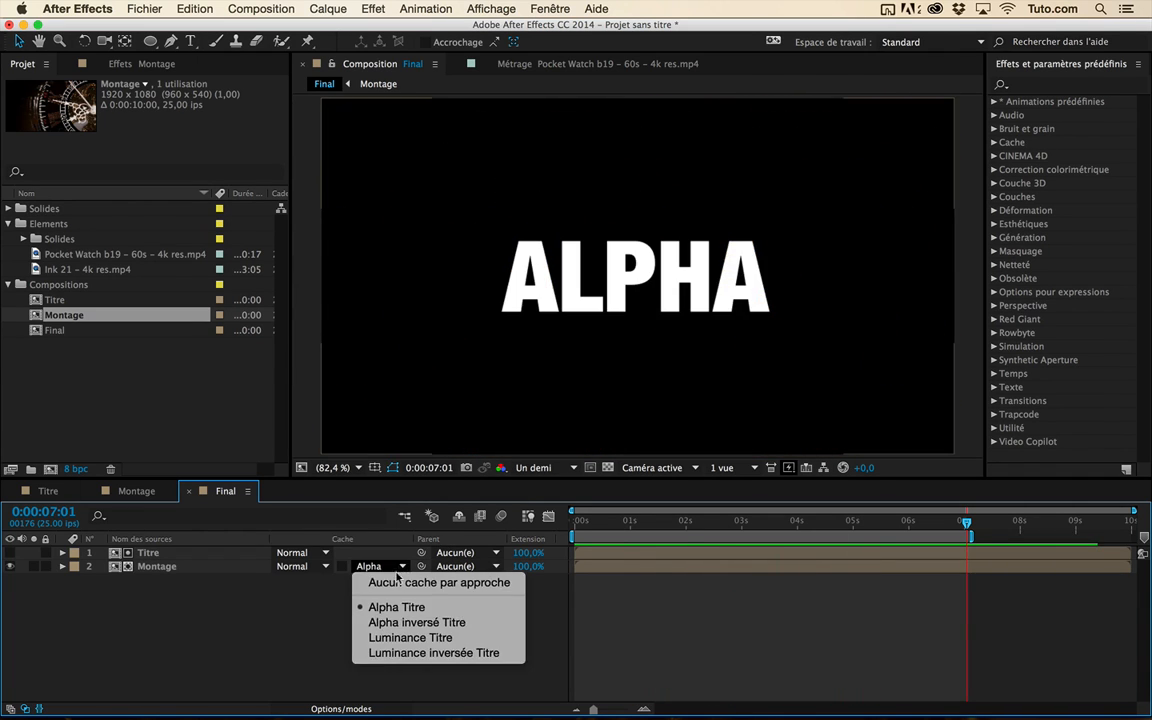
{"action": "left_click", "coordinate": [308, 637]}
{"action": "left_click_drag", "start_coordinate": [689, 522], "coordinate": [866, 552]}
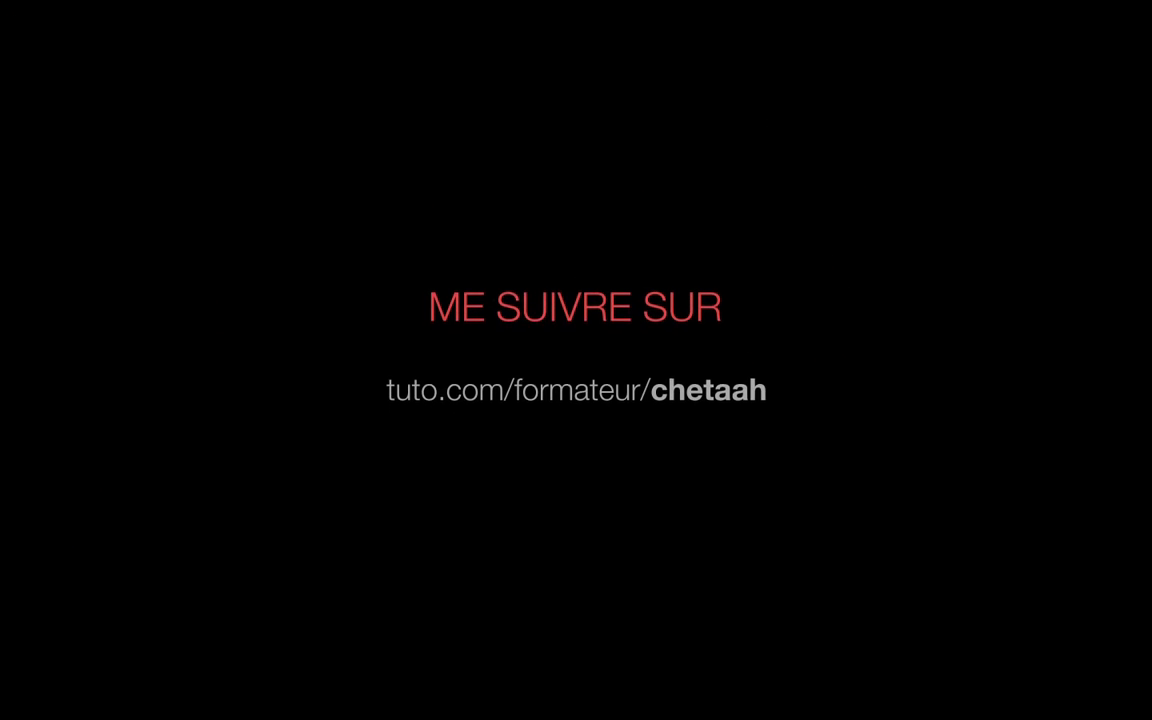